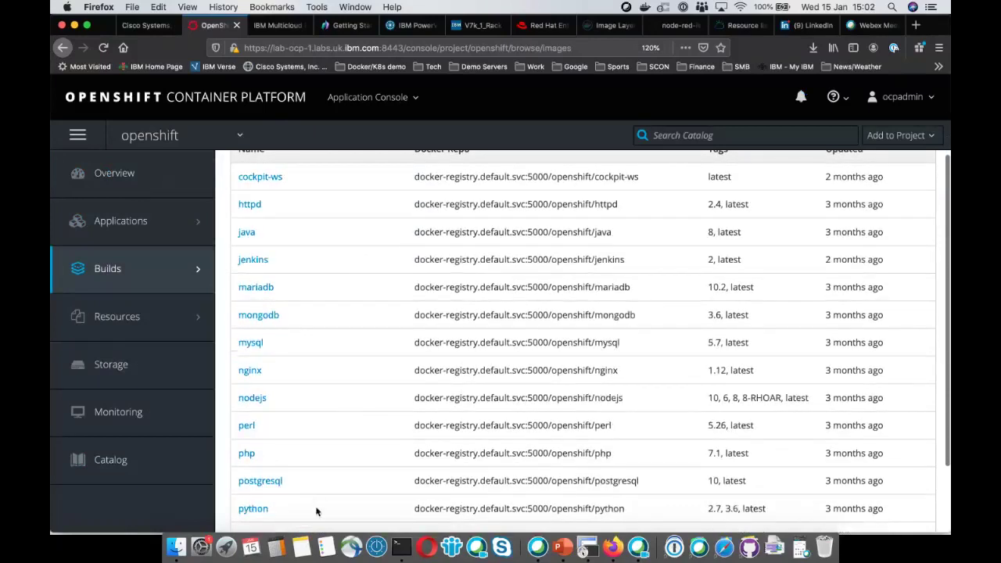
# - Switch the project dropdown to Lab Services Server UK&I
pyautogui.scroll(3, 307, 312)
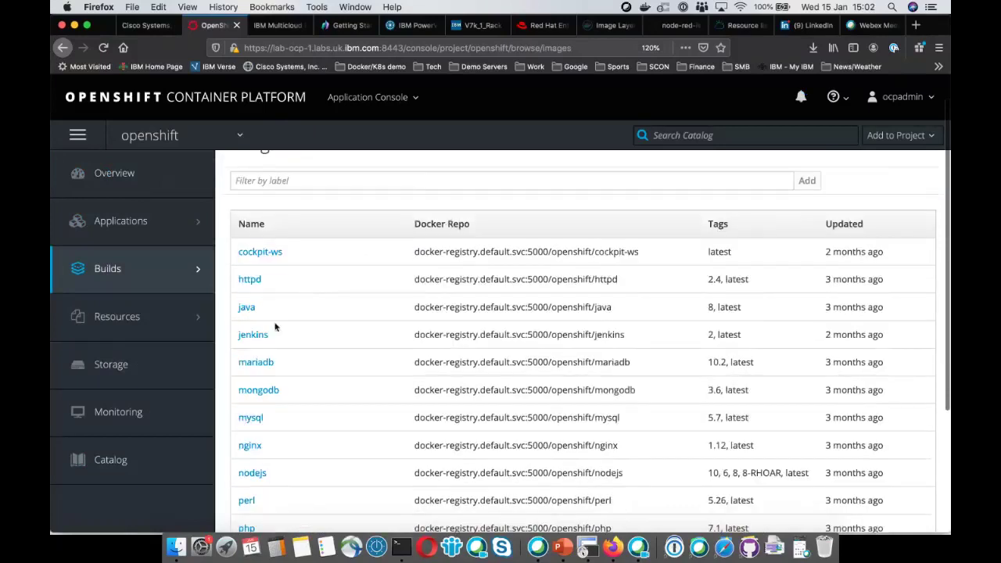
pyautogui.scroll(1, 210, 136)
pyautogui.click(210, 135)
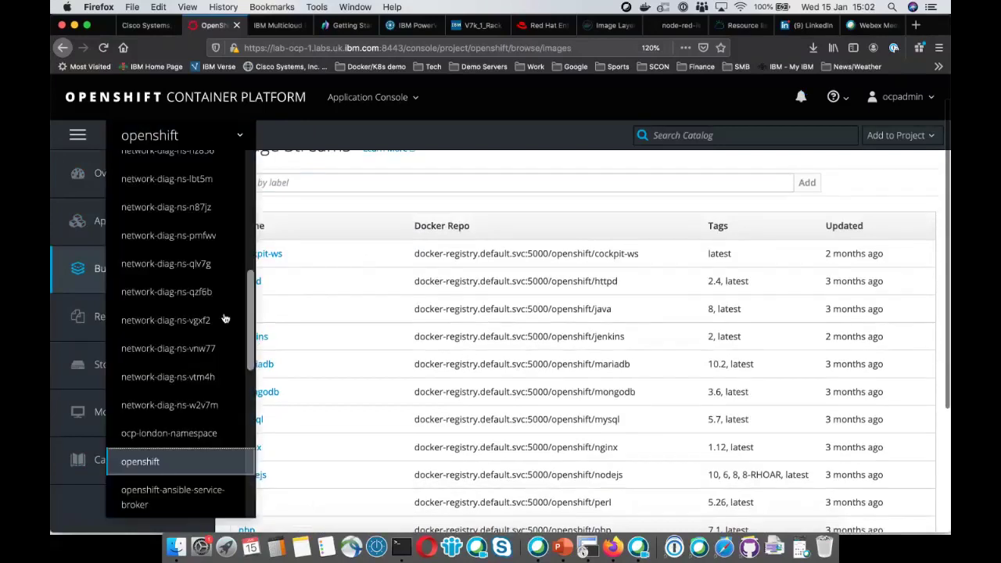
pyautogui.scroll(5, 217, 266)
pyautogui.scroll(3, 217, 265)
pyautogui.click(205, 262)
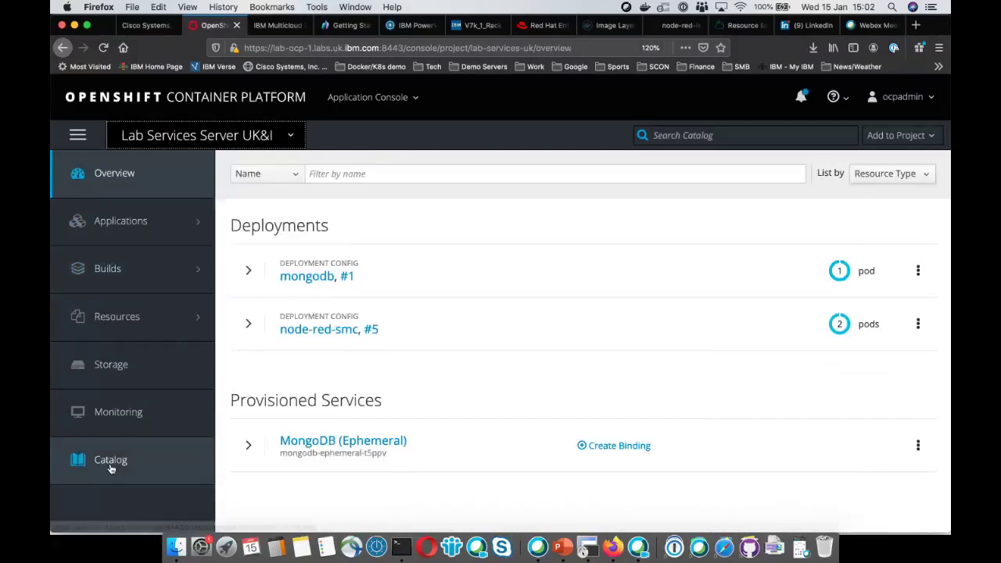
# - Browse the catalog's Languages and Middleware filters, then return to all 44 items
pyautogui.click(110, 464)
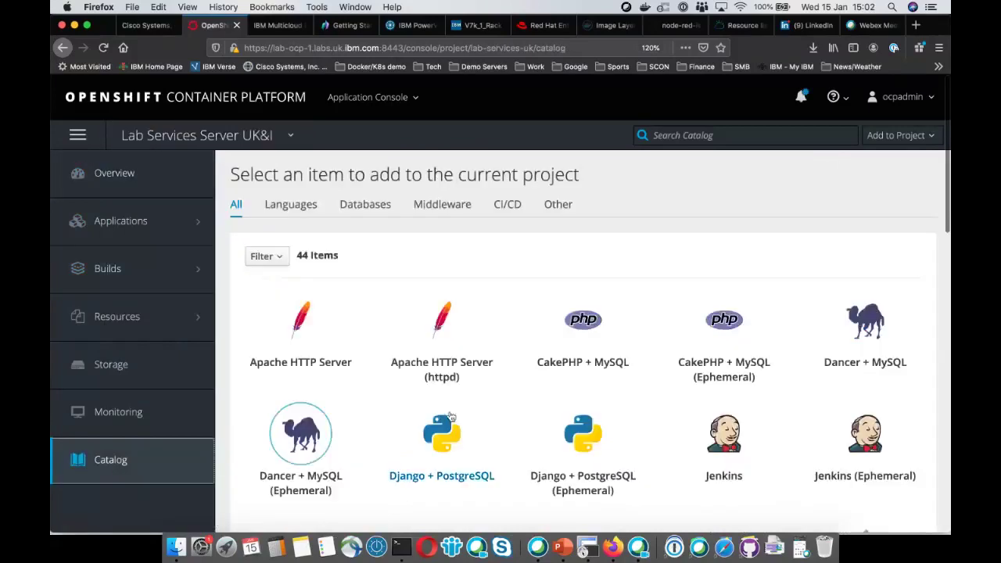
pyautogui.scroll(-3, 761, 387)
pyautogui.scroll(3, 539, 320)
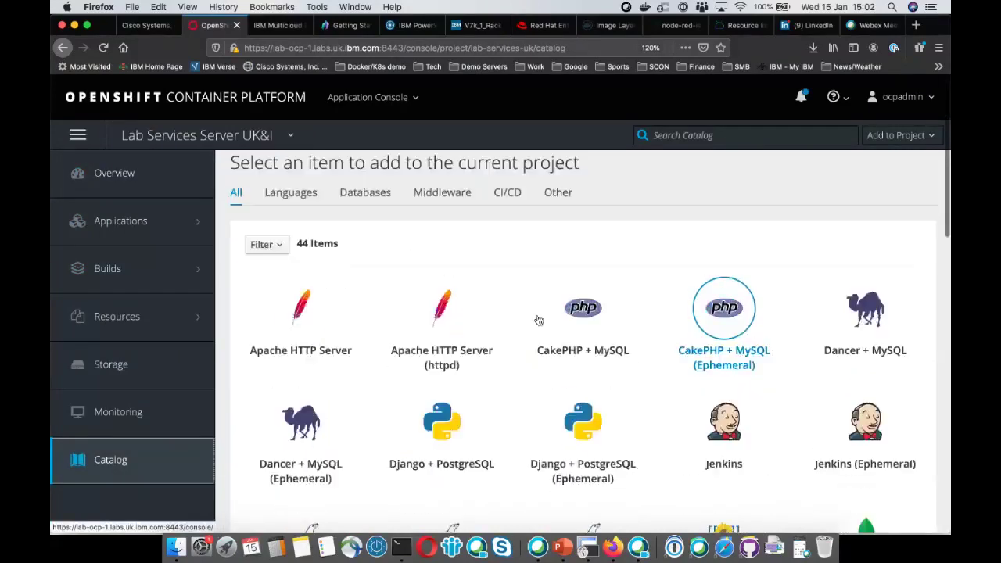
pyautogui.click(297, 195)
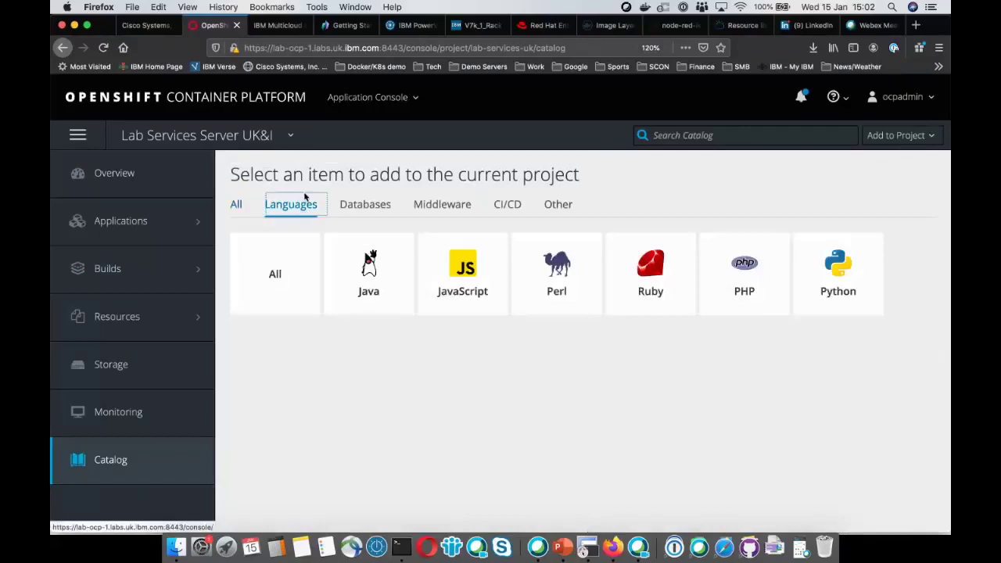
pyautogui.click(452, 205)
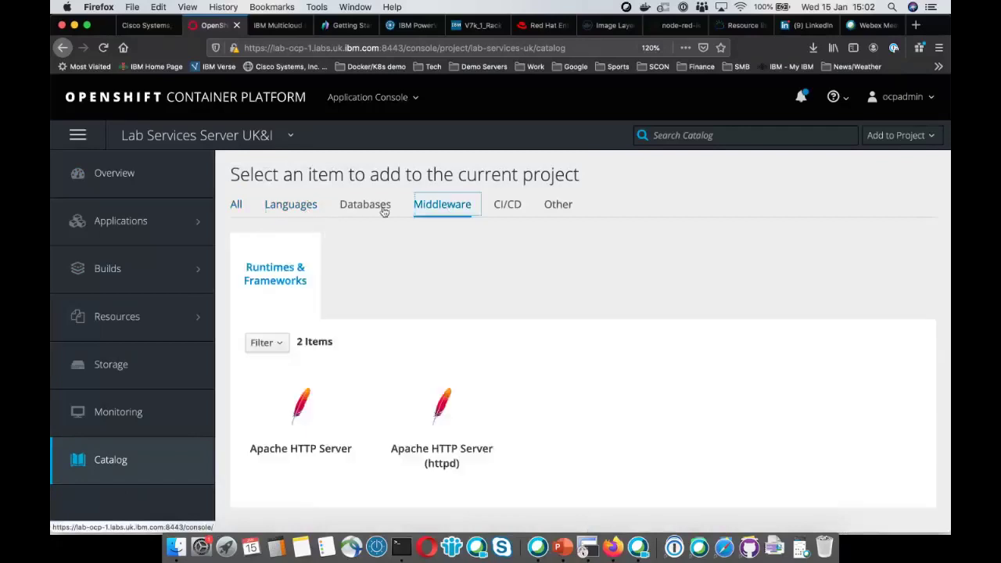
pyautogui.click(236, 206)
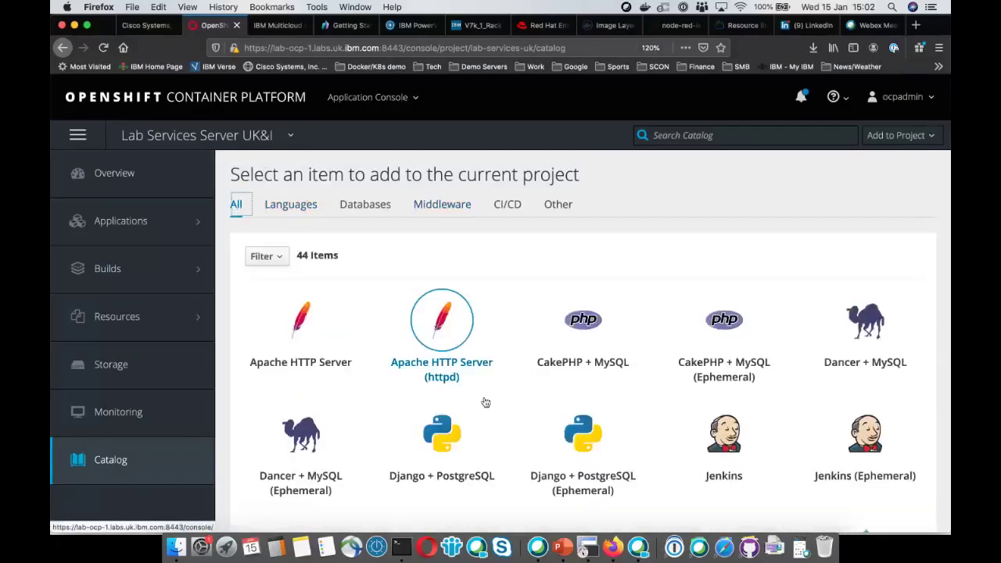
pyautogui.click(537, 33)
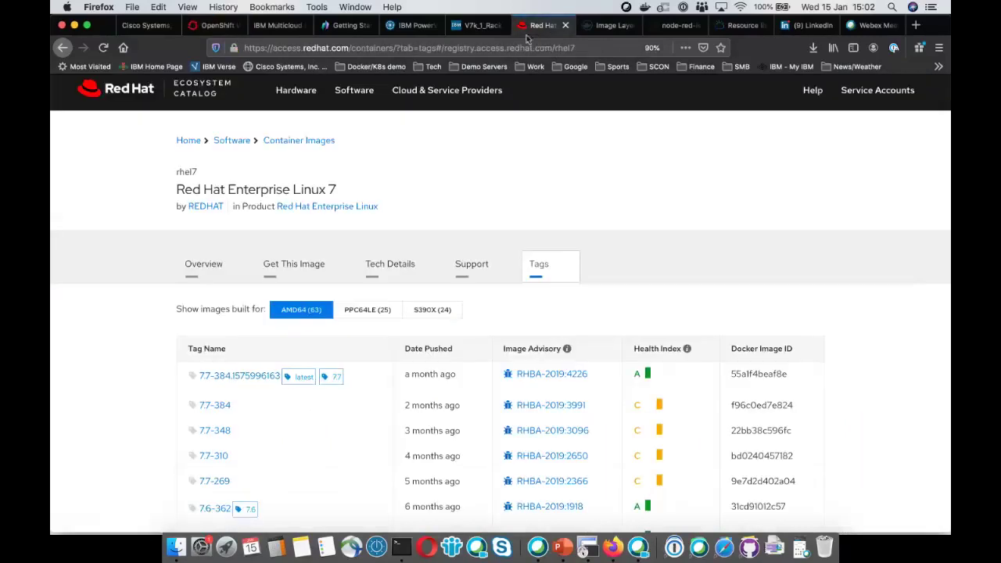
# - Go to GitHub and open the httpd-smc repository from the owner's profile
pyautogui.click(467, 31)
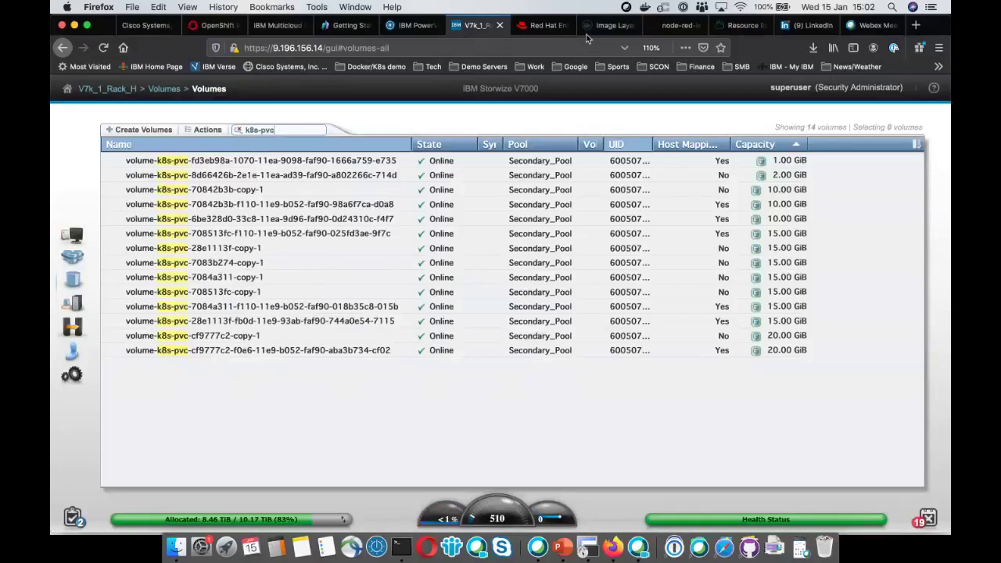
pyautogui.click(608, 25)
pyautogui.click(674, 25)
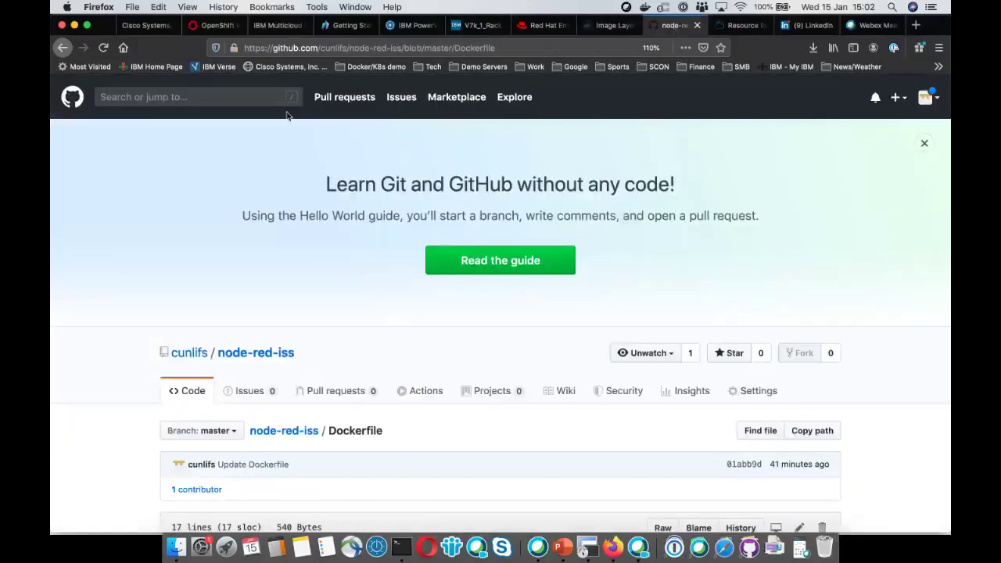
pyautogui.click(189, 353)
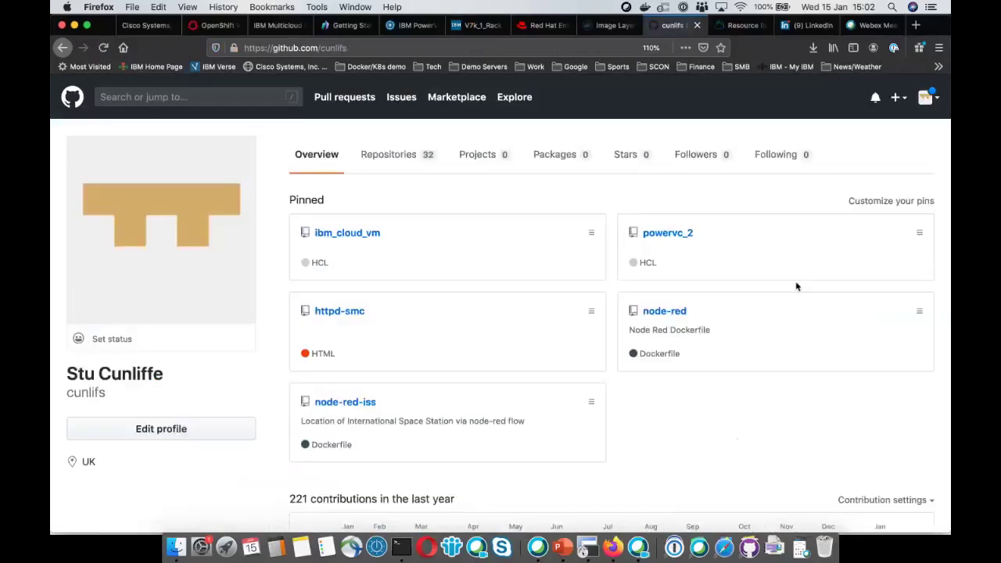
pyautogui.click(342, 314)
# - Open index.html and scroll through its HTML and CSS source
pyautogui.scroll(-2, 758, 288)
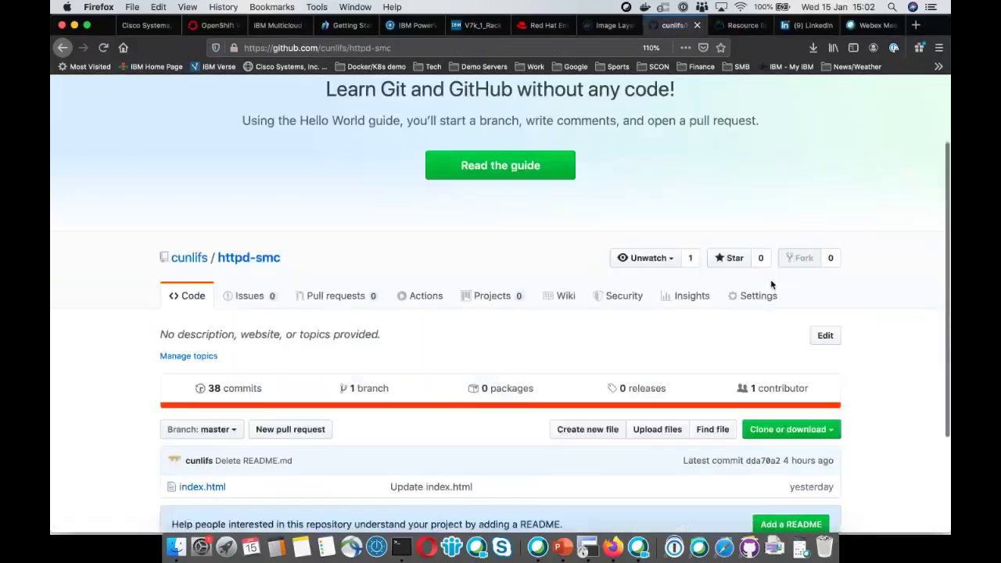
pyautogui.scroll(-3, 771, 285)
pyautogui.click(202, 352)
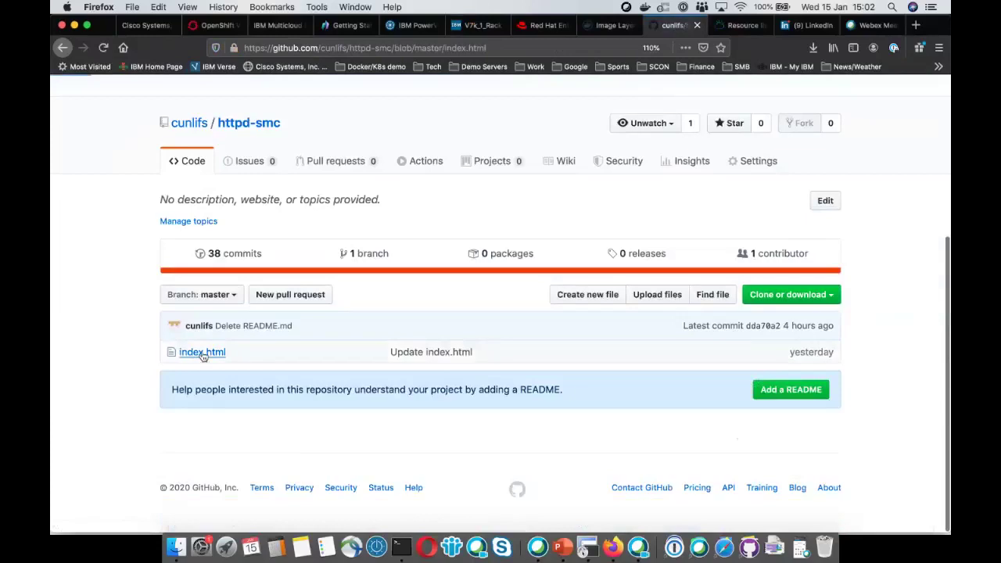
pyautogui.scroll(-5, 862, 362)
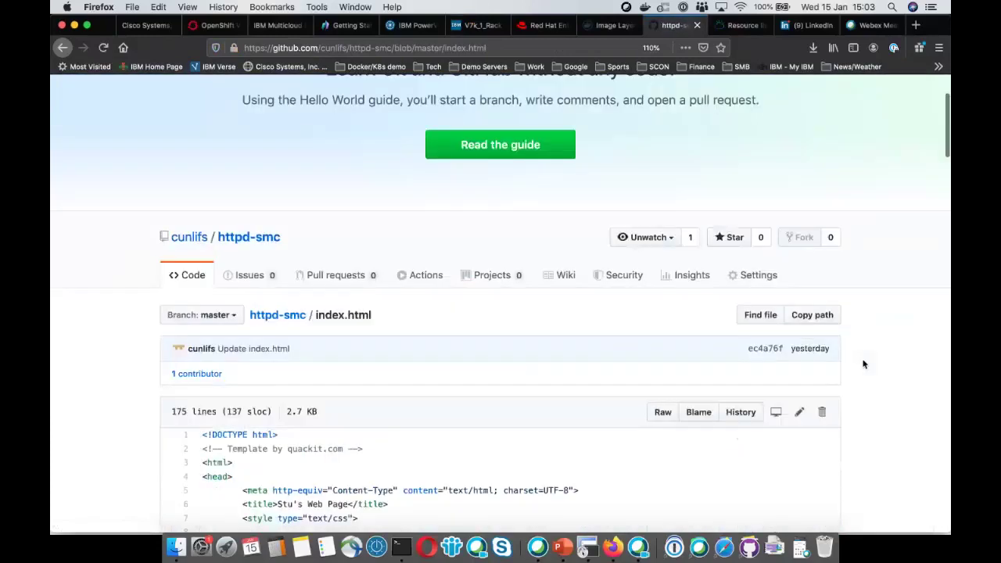
pyautogui.scroll(-7, 792, 364)
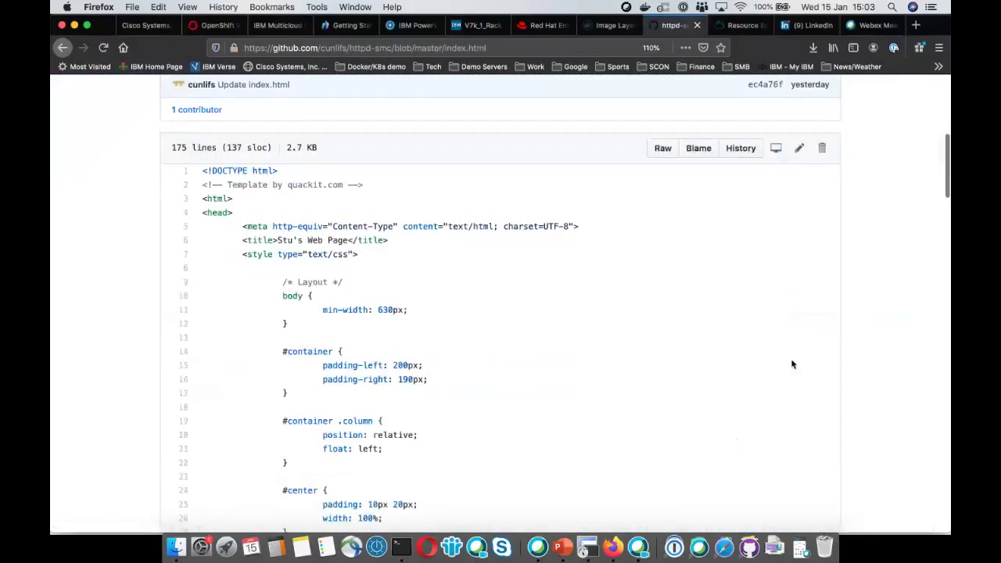
pyautogui.scroll(-15, 792, 364)
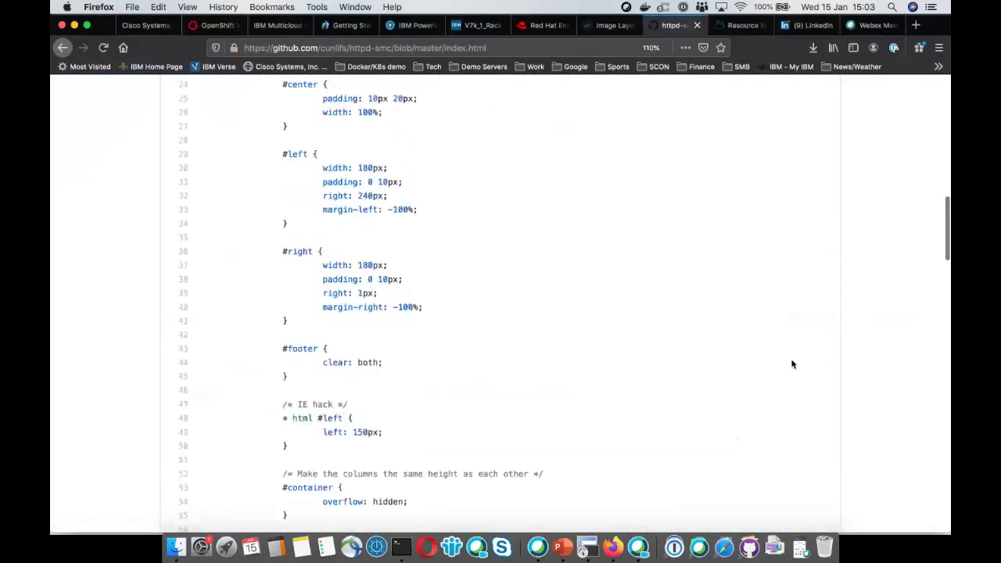
pyautogui.scroll(-10, 792, 364)
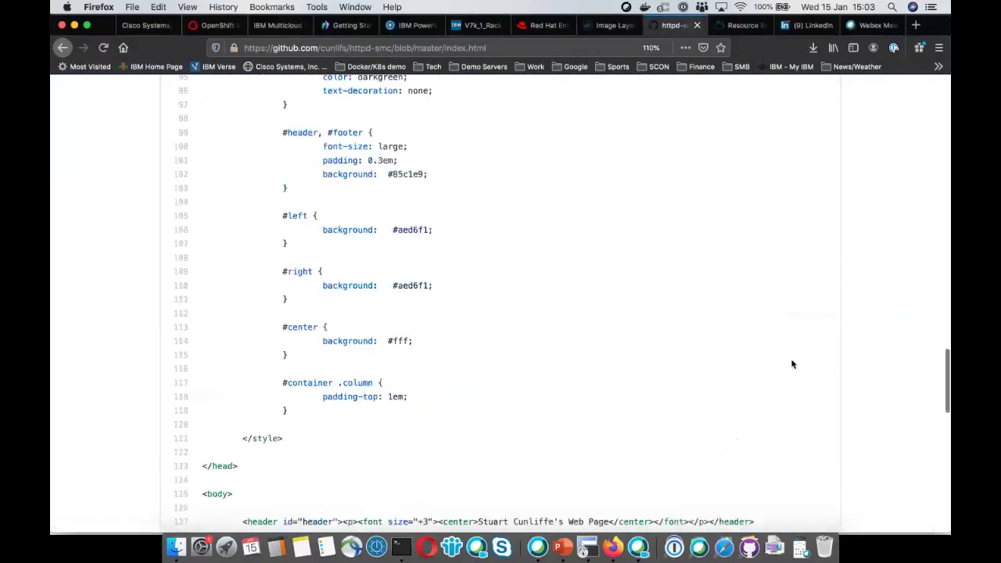
pyautogui.scroll(-6, 792, 364)
pyautogui.scroll(20, 792, 365)
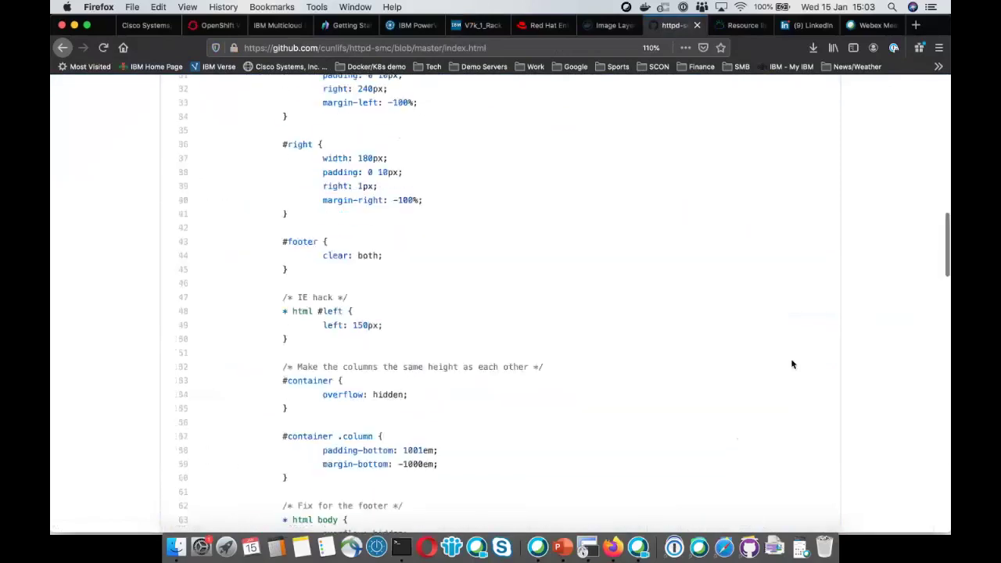
pyautogui.scroll(20, 792, 364)
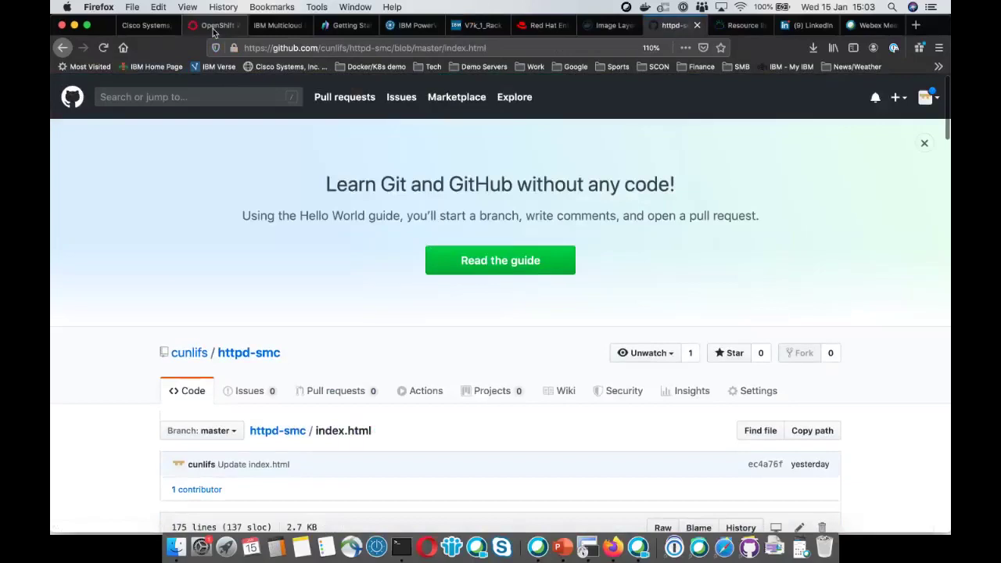
pyautogui.click(213, 26)
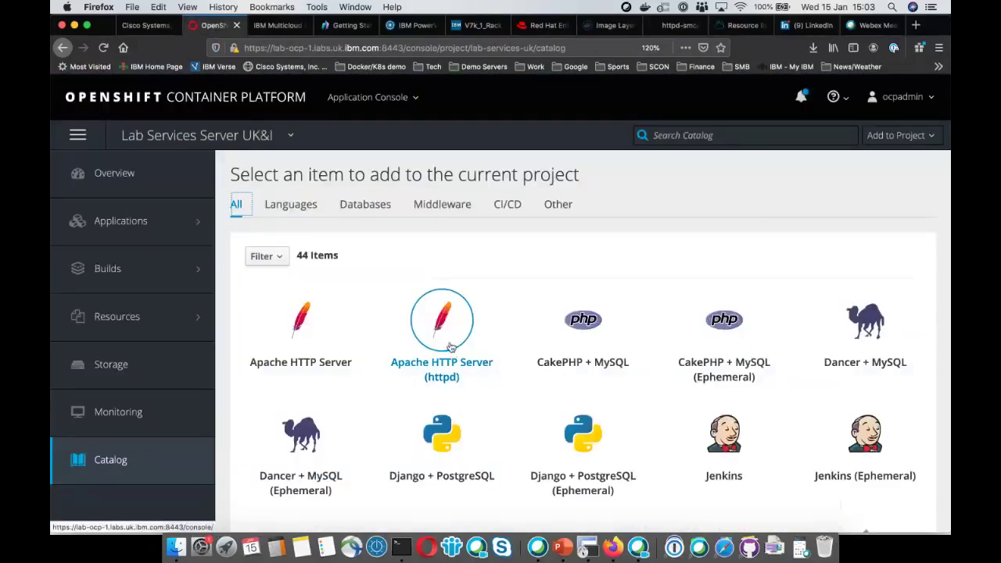
# - Start an Apache HTTP Server (httpd) app named app1-http
pyautogui.click(450, 347)
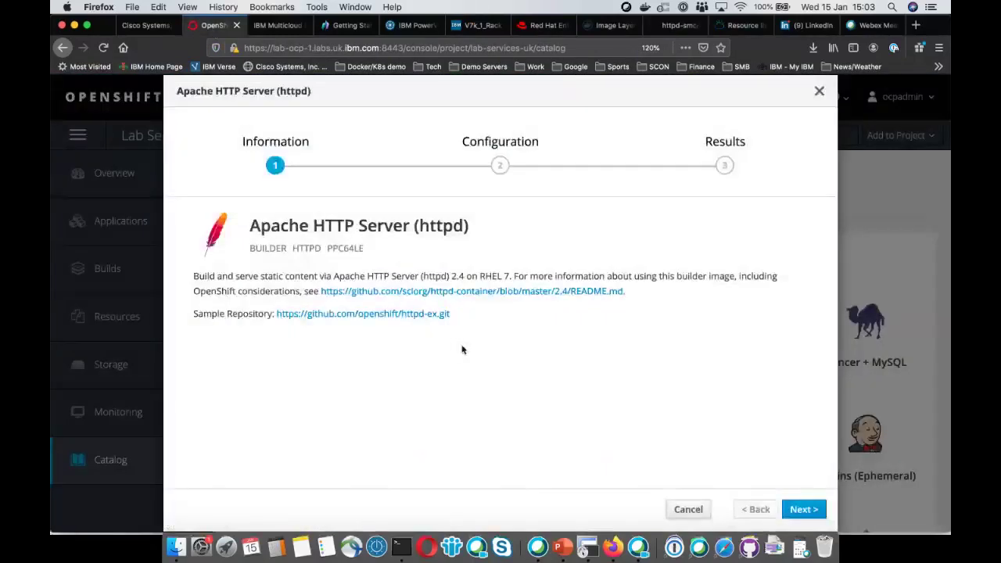
pyautogui.click(810, 512)
pyautogui.click(461, 287)
pyautogui.write('app')
pyautogui.press('Down')
pyautogui.press('Return')
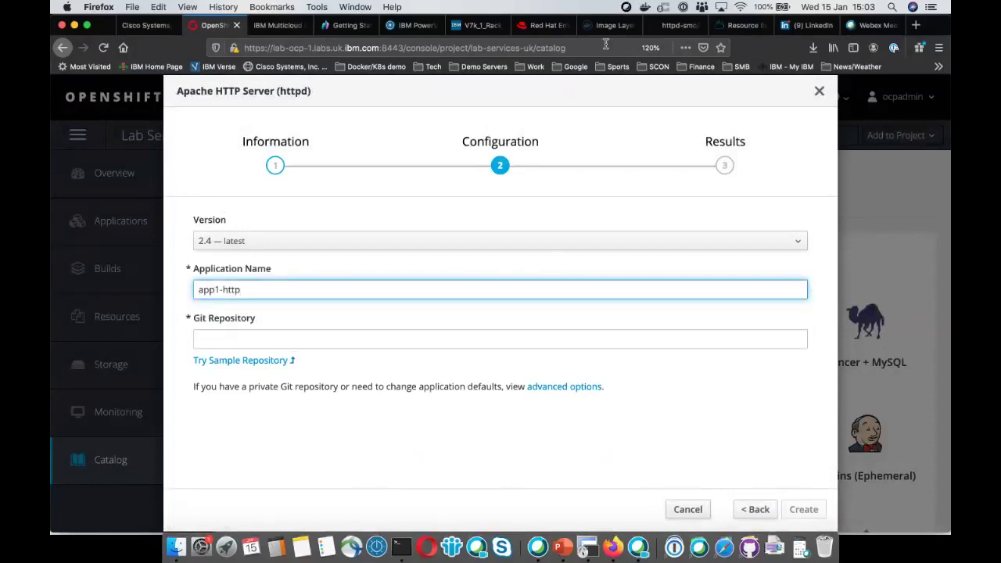
# - Copy the httpd-smc GitHub URL into Git Repository and open the advanced options
pyautogui.click(659, 29)
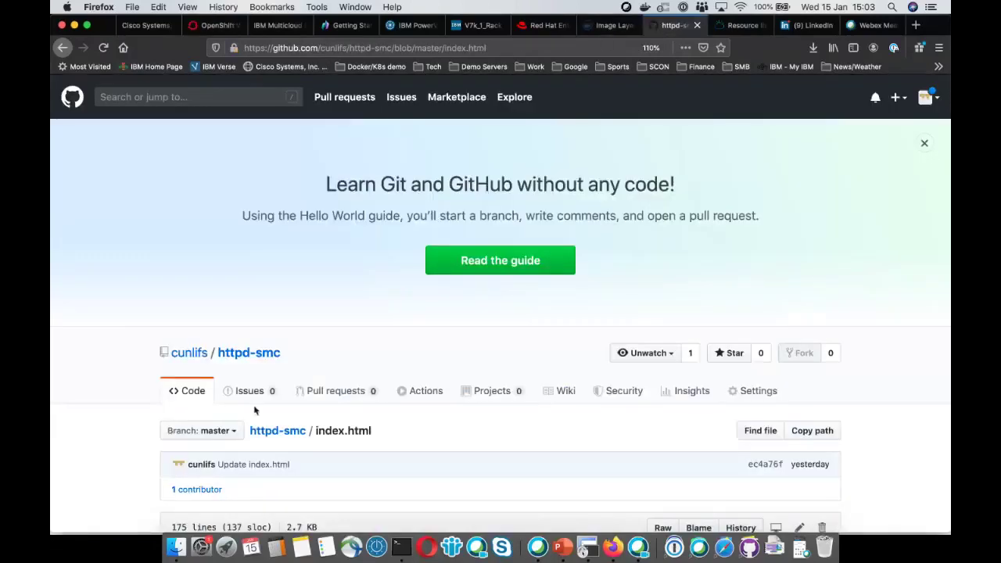
pyautogui.click(241, 356)
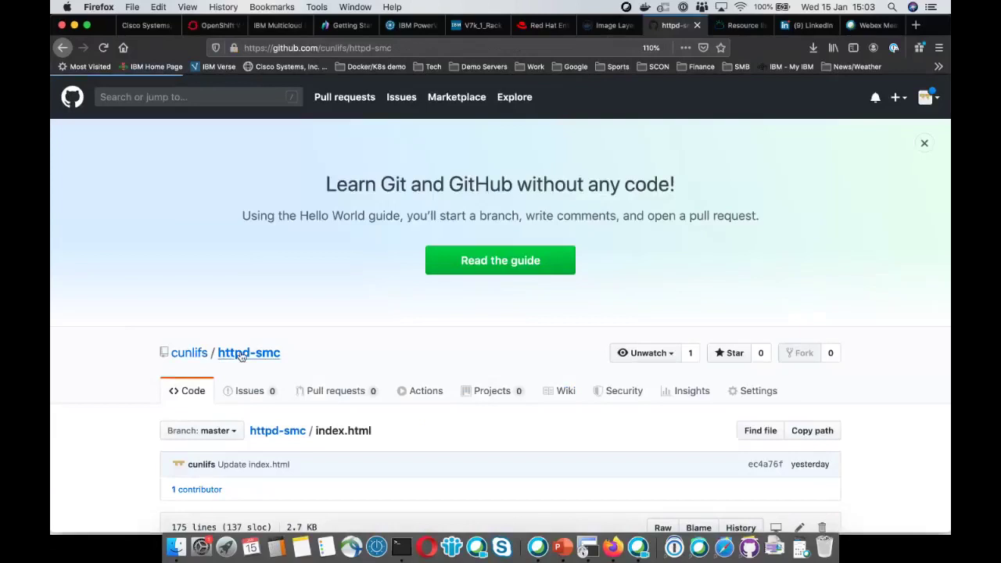
pyautogui.press('super+l')
pyautogui.press('super+c')
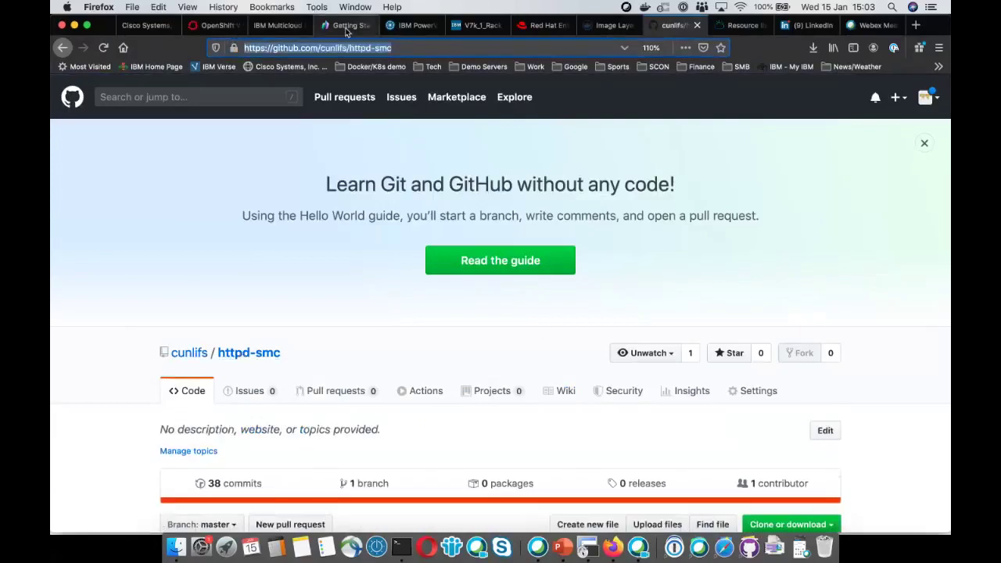
pyautogui.click(214, 26)
pyautogui.click(333, 337)
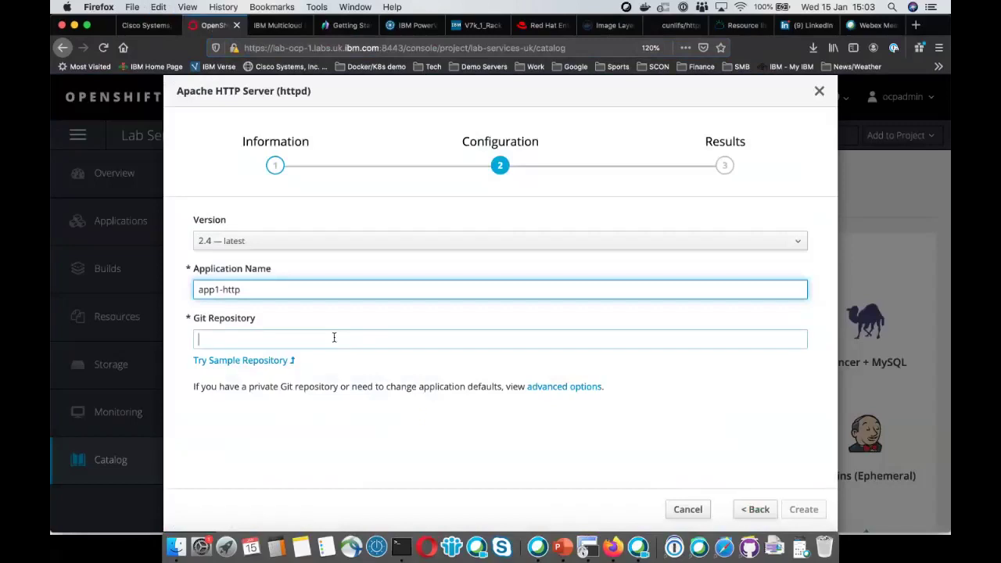
pyautogui.press('super+v')
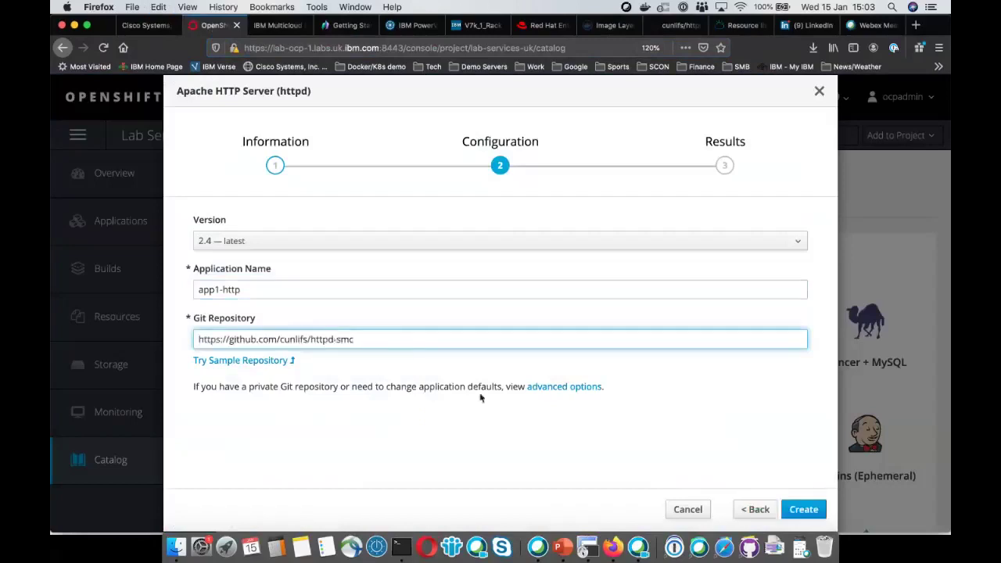
pyautogui.click(553, 387)
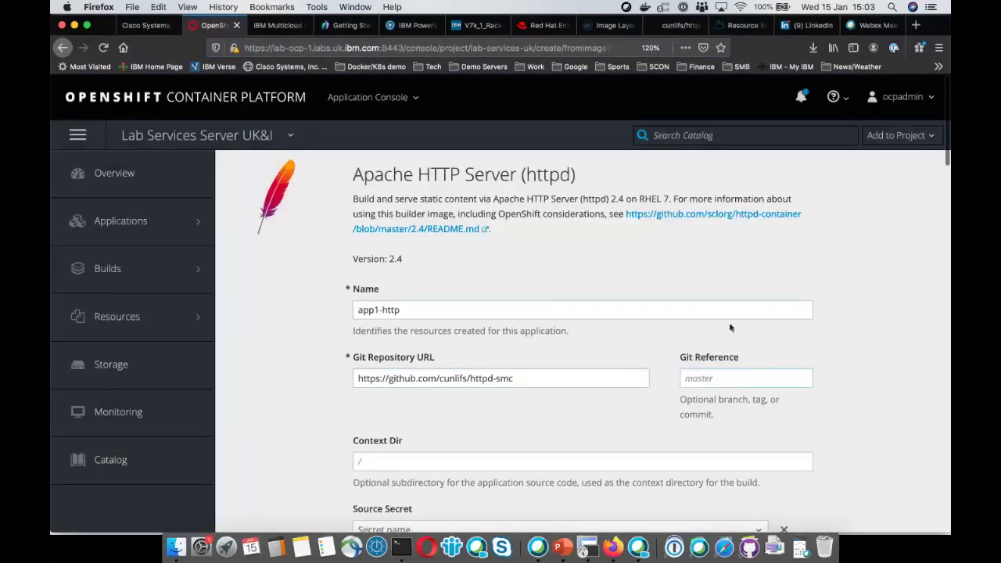
pyautogui.scroll(-5, 730, 324)
pyautogui.scroll(-5, 730, 324)
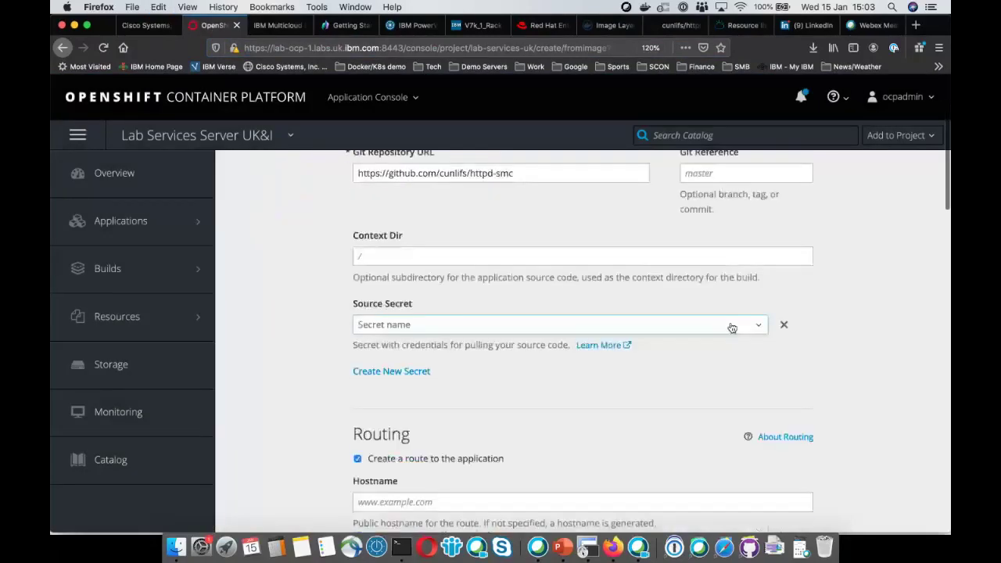
pyautogui.click(620, 431)
pyautogui.write('www.')
pyautogui.press('Down')
pyautogui.press('Return')
# - Keep the scaling strategy on Manual and create the app1-http application
pyautogui.scroll(-10, 605, 384)
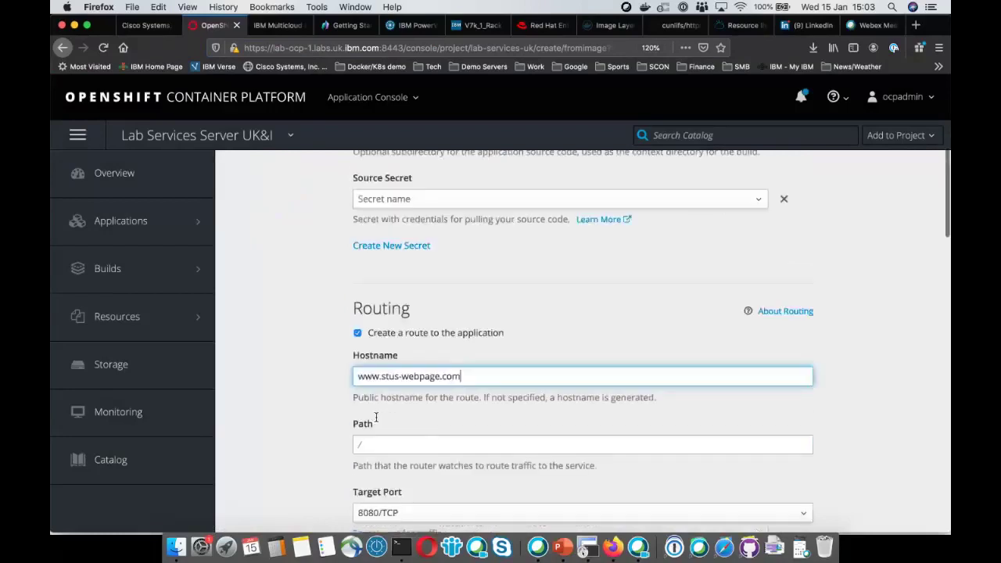
pyautogui.scroll(-10, 605, 384)
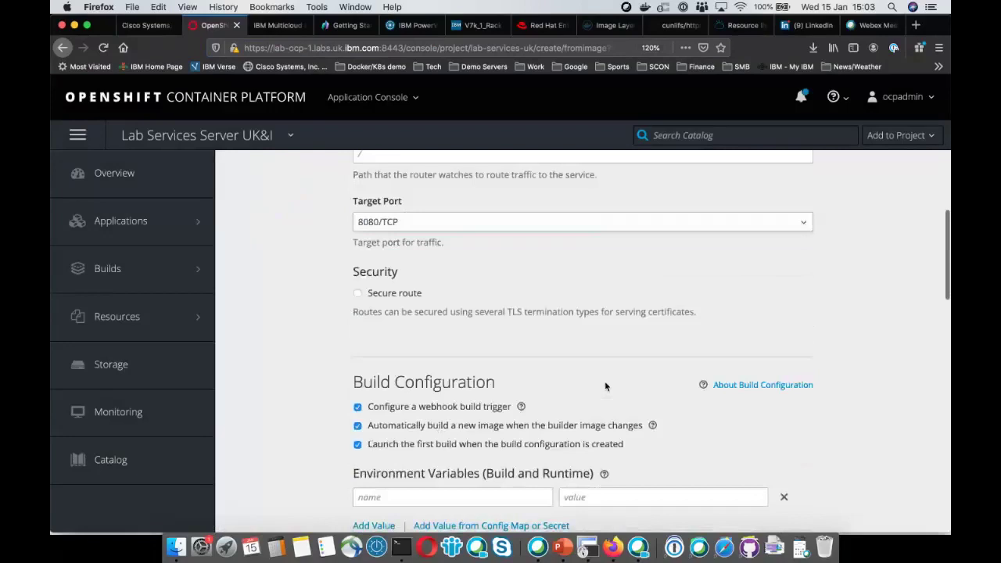
pyautogui.scroll(-5, 609, 383)
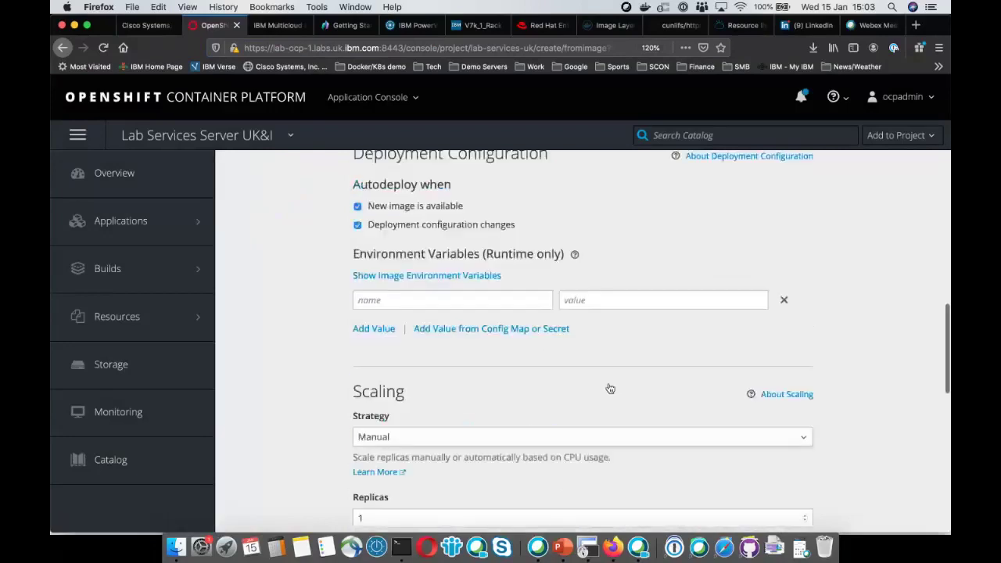
pyautogui.click(802, 365)
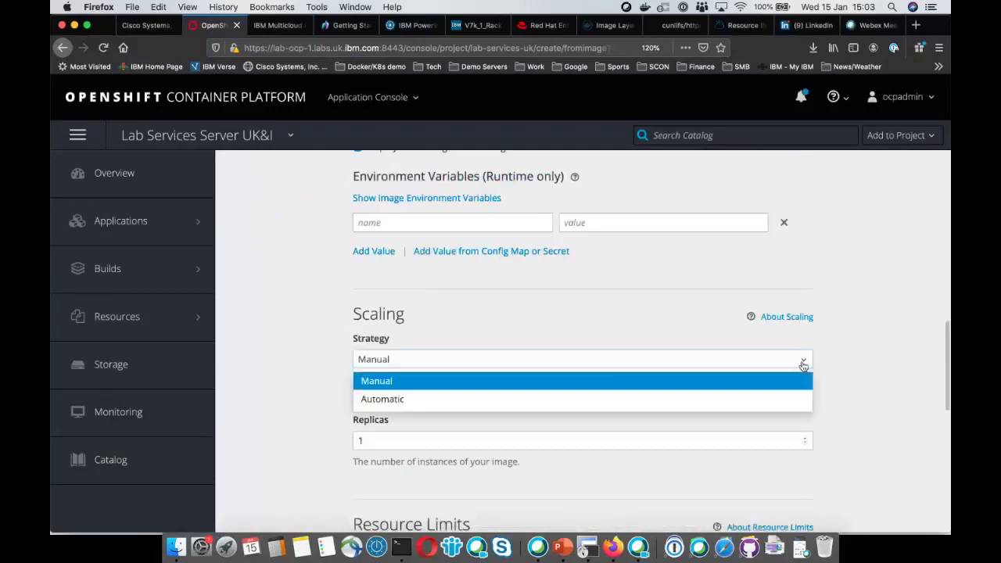
pyautogui.click(788, 408)
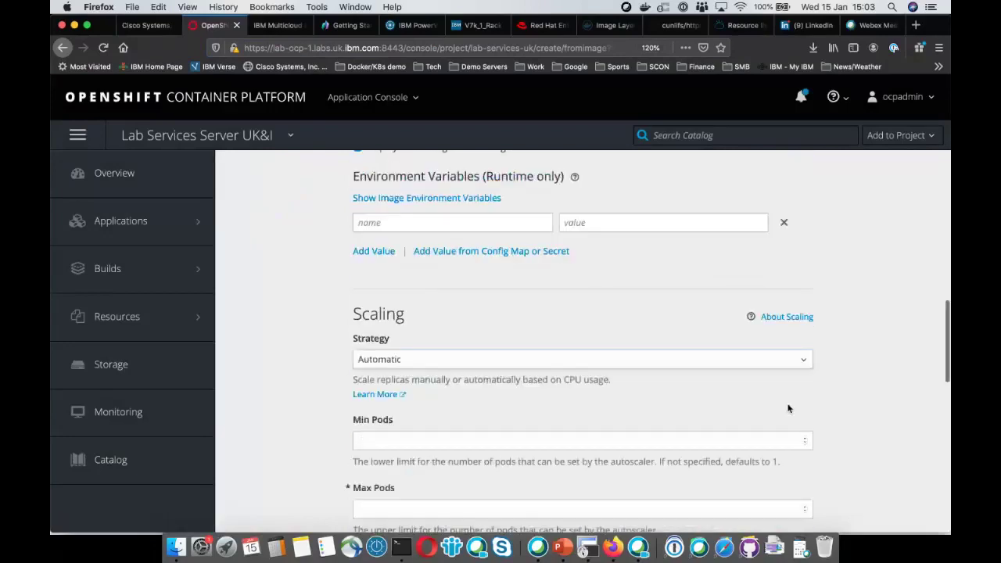
pyautogui.click(803, 362)
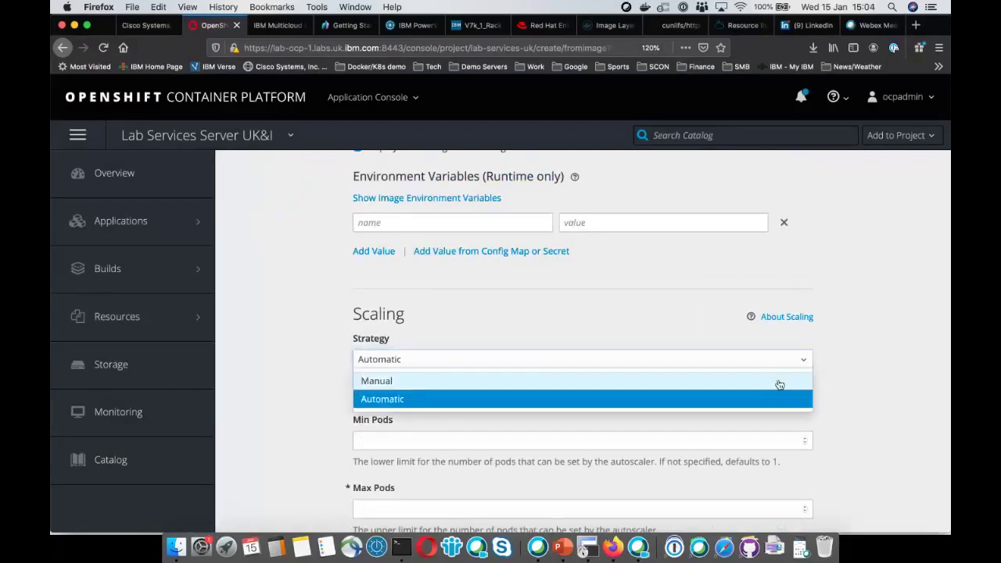
pyautogui.click(780, 381)
pyautogui.scroll(-10, 900, 326)
pyautogui.scroll(5, 898, 329)
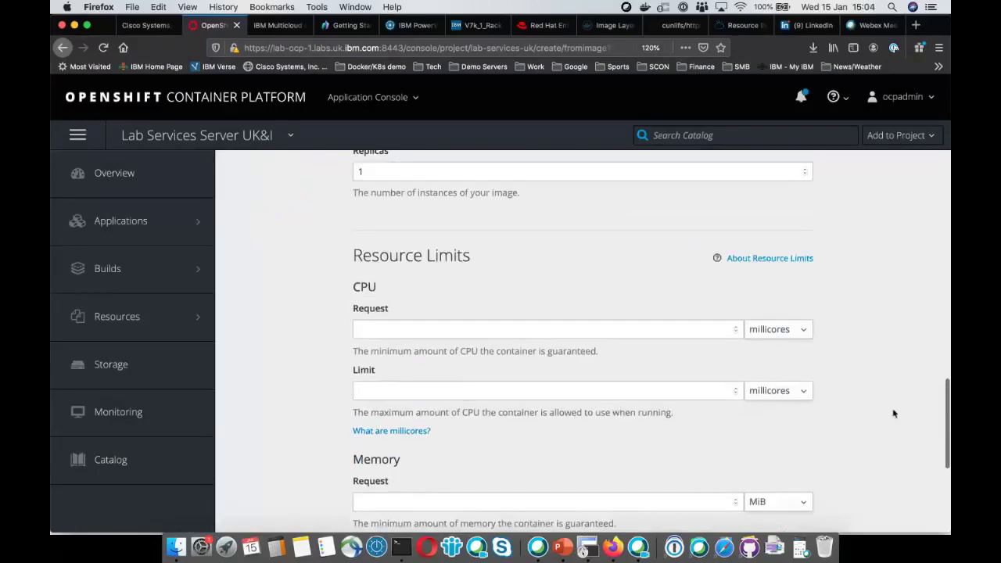
pyautogui.scroll(-3, 894, 412)
pyautogui.scroll(-4, 868, 423)
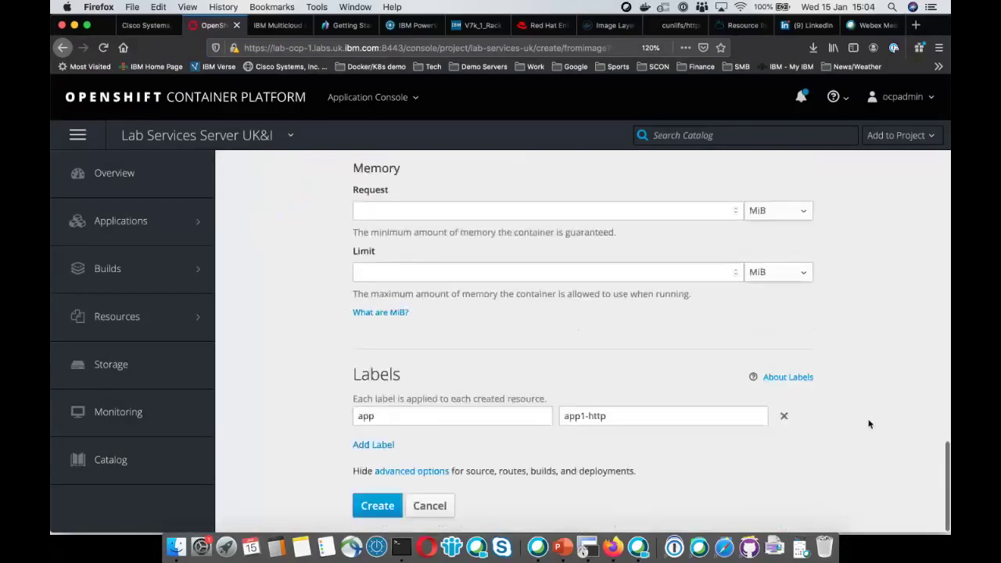
pyautogui.click(378, 505)
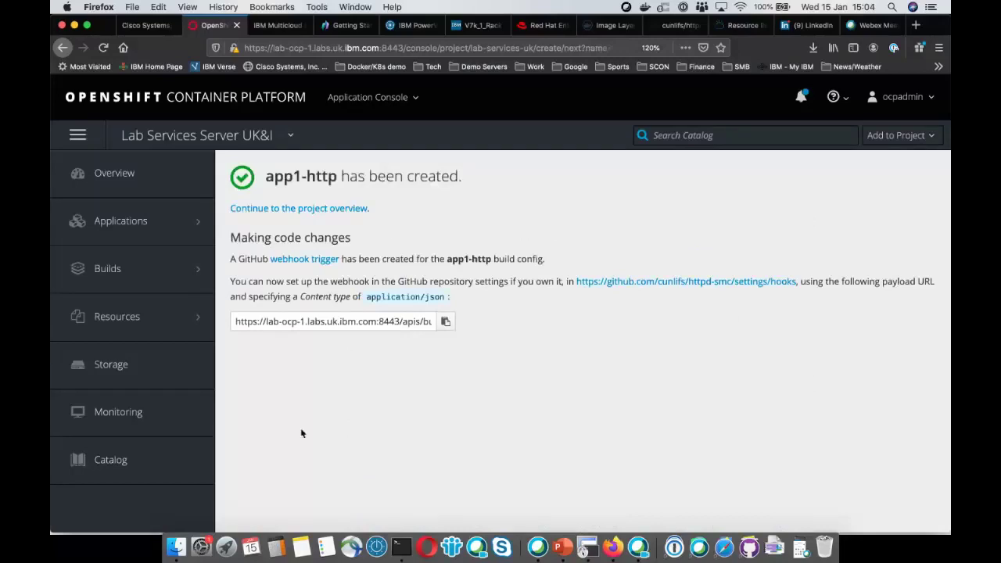
# - Expand app1-http in the Overview, open its route, and watch build #1 complete with one pod
pyautogui.click(102, 175)
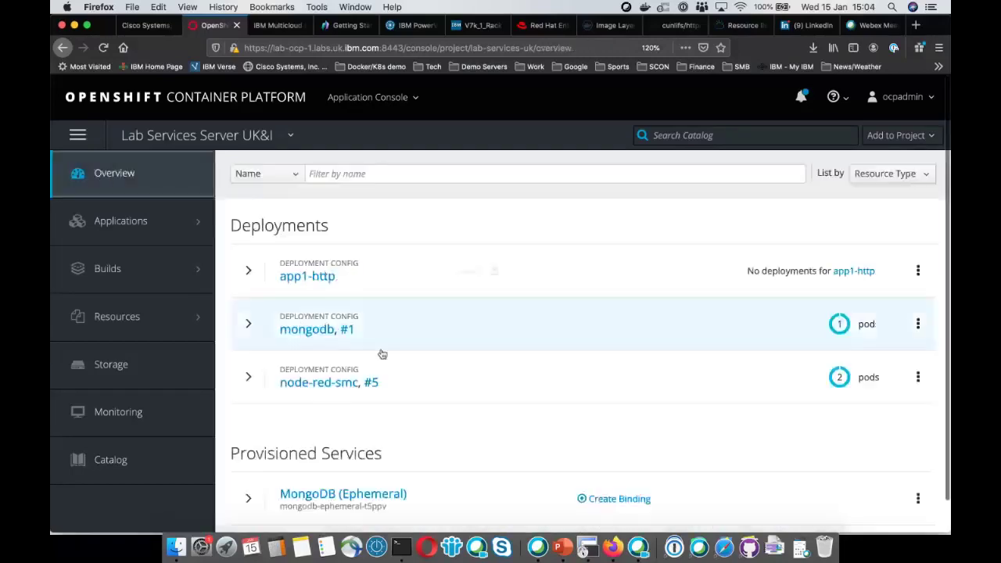
pyautogui.click(249, 271)
pyautogui.scroll(-3, 781, 391)
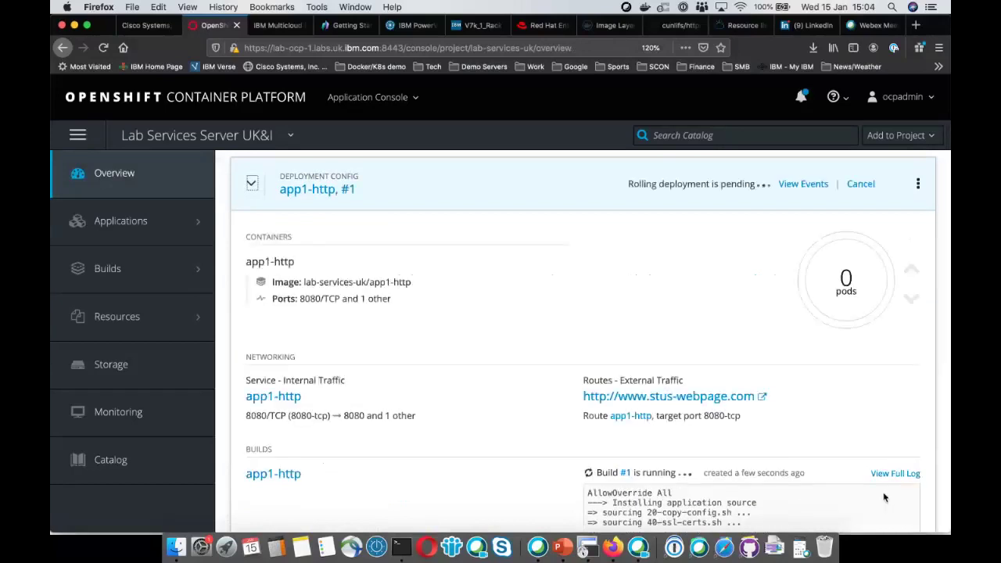
pyautogui.scroll(-1, 888, 409)
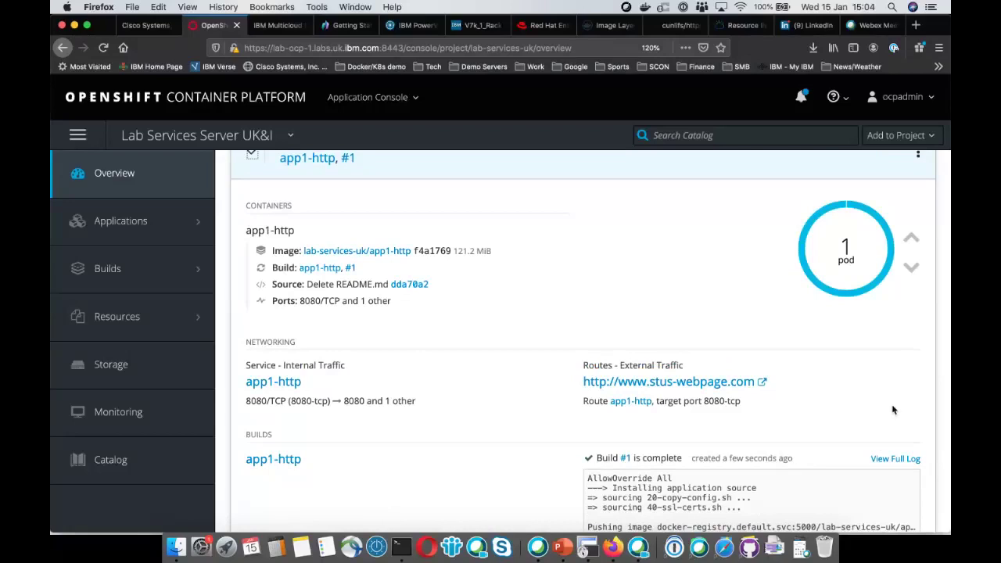
pyautogui.click(716, 387)
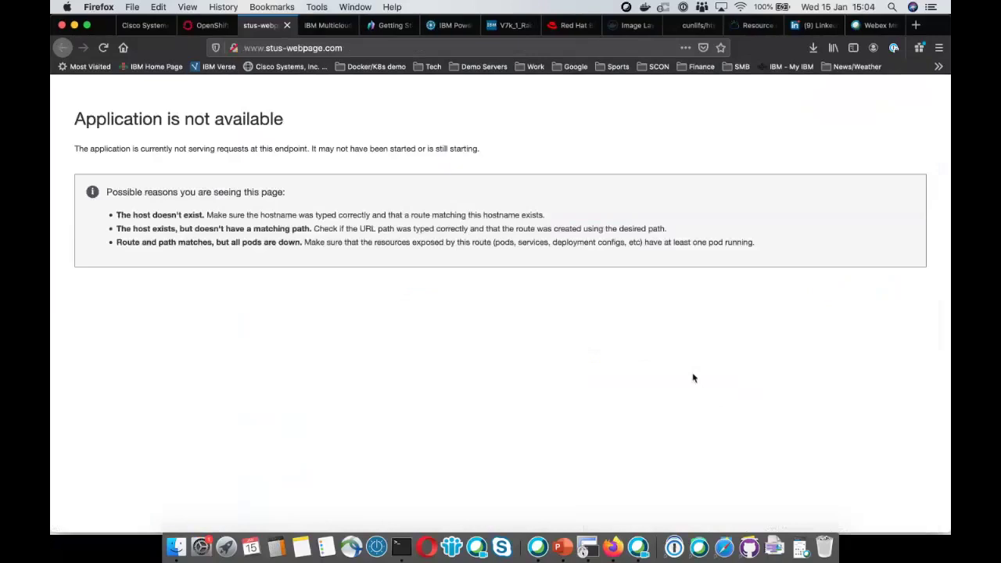
pyautogui.click(205, 25)
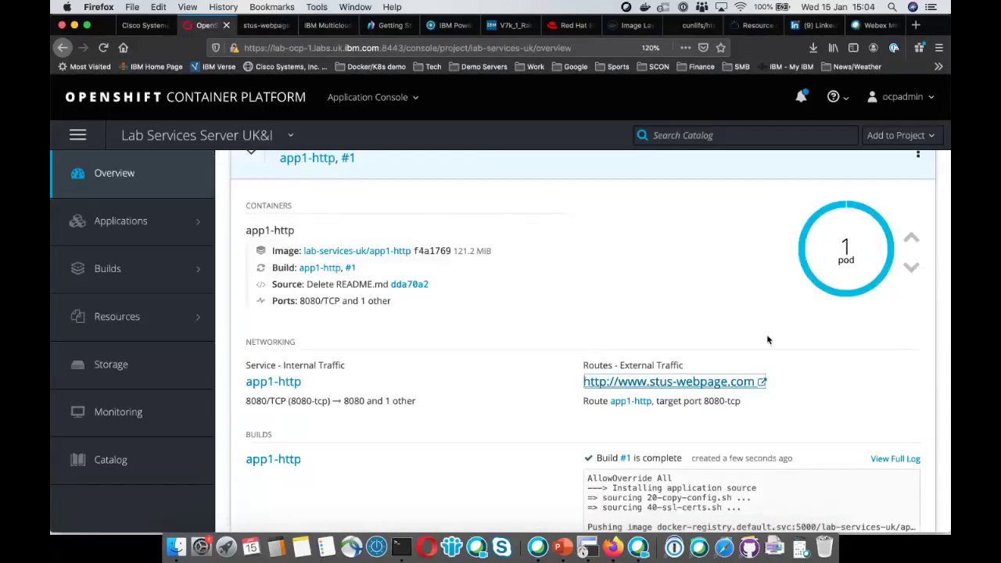
pyautogui.scroll(-3, 853, 380)
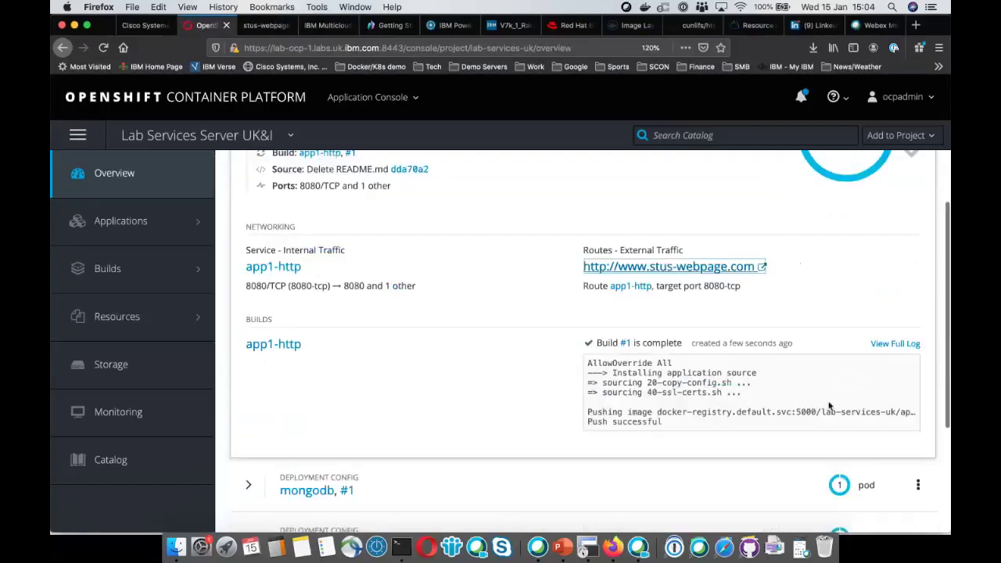
pyautogui.scroll(2, 562, 354)
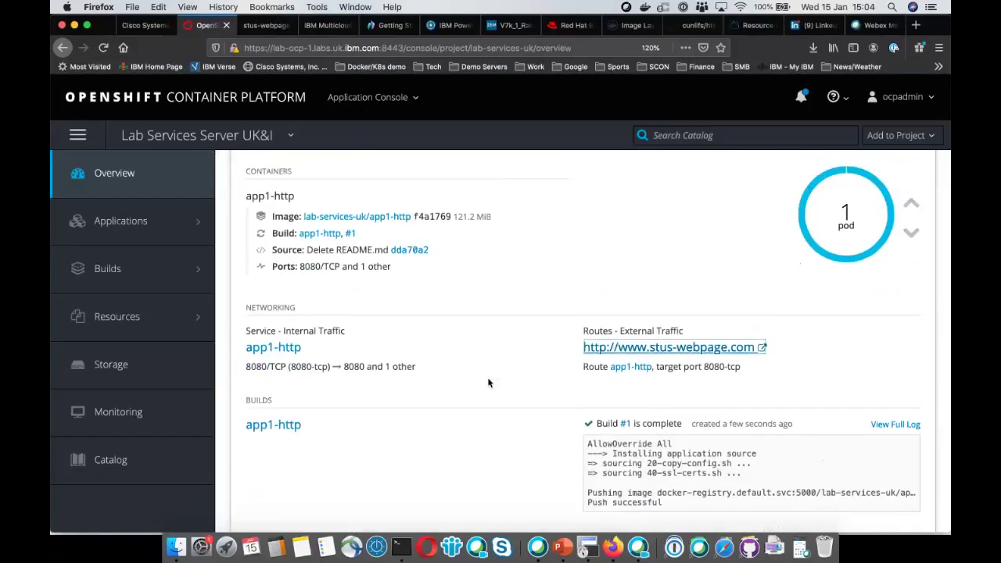
# - Open deployment app1-http #1 to confirm its pod is running
pyautogui.scroll(1, 488, 382)
pyautogui.scroll(-3, 741, 419)
pyautogui.scroll(-1, 741, 419)
pyautogui.scroll(5, 740, 416)
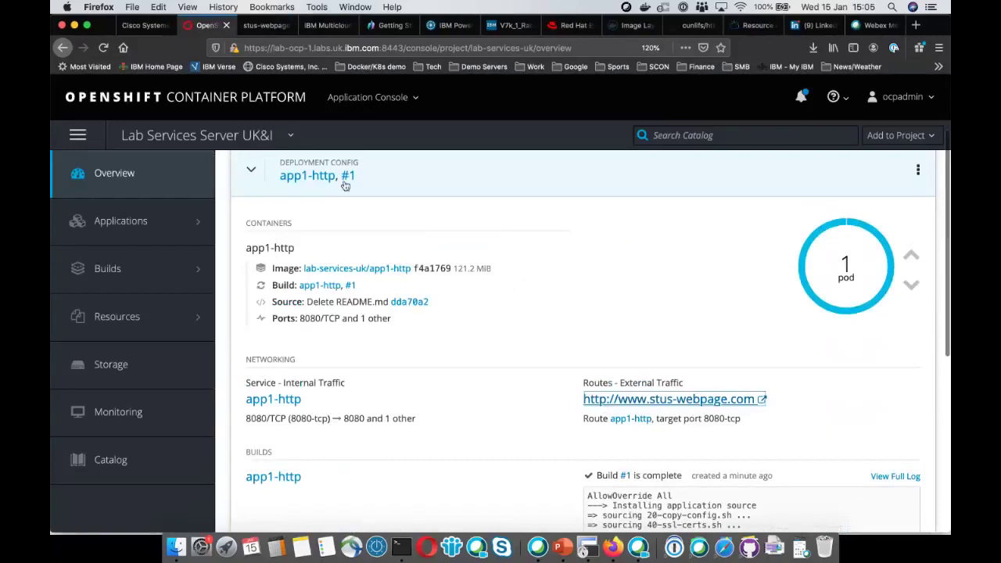
pyautogui.click(347, 176)
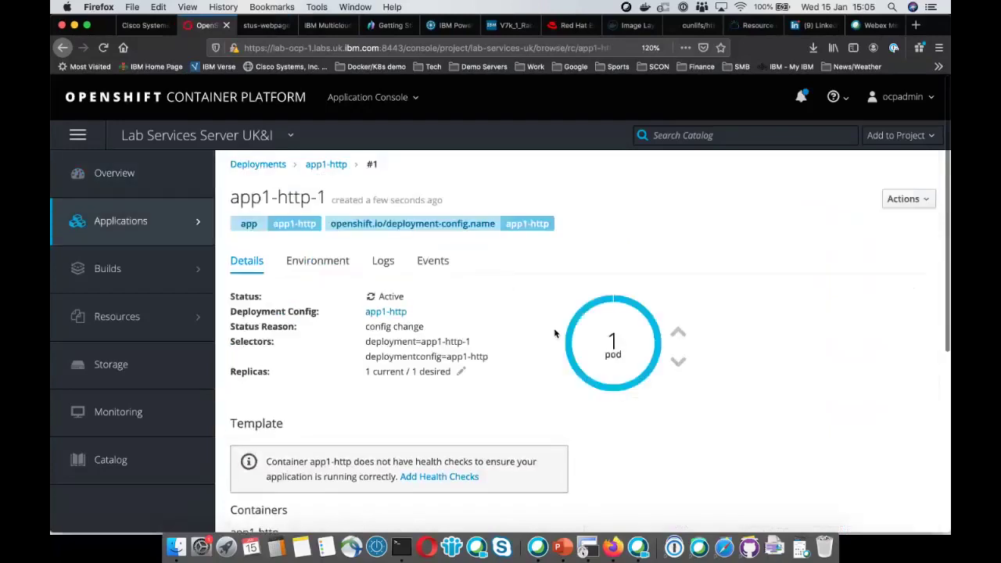
pyautogui.scroll(-5, 554, 333)
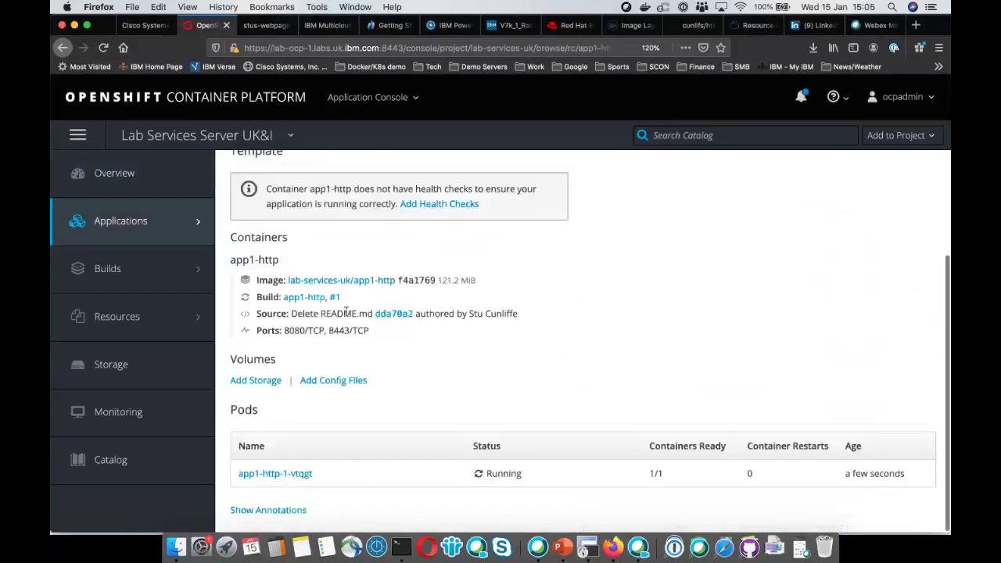
pyautogui.scroll(2, 446, 379)
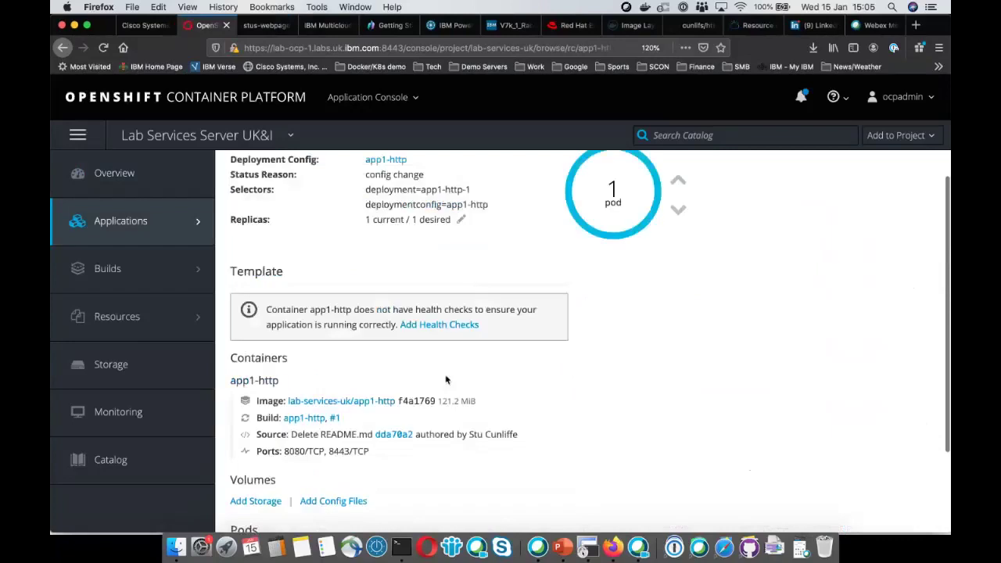
pyautogui.scroll(3, 446, 379)
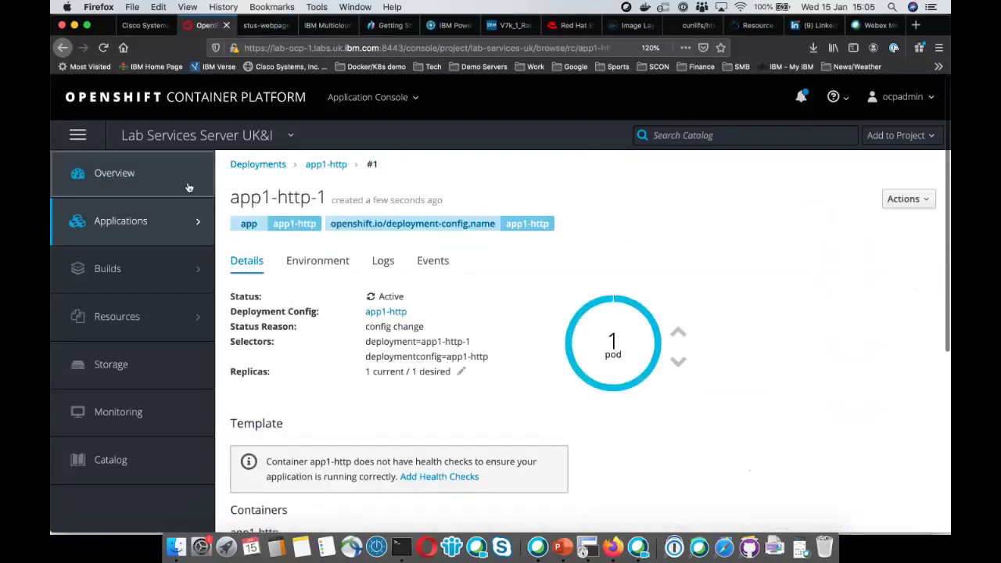
pyautogui.click(189, 184)
pyautogui.scroll(-2, 699, 395)
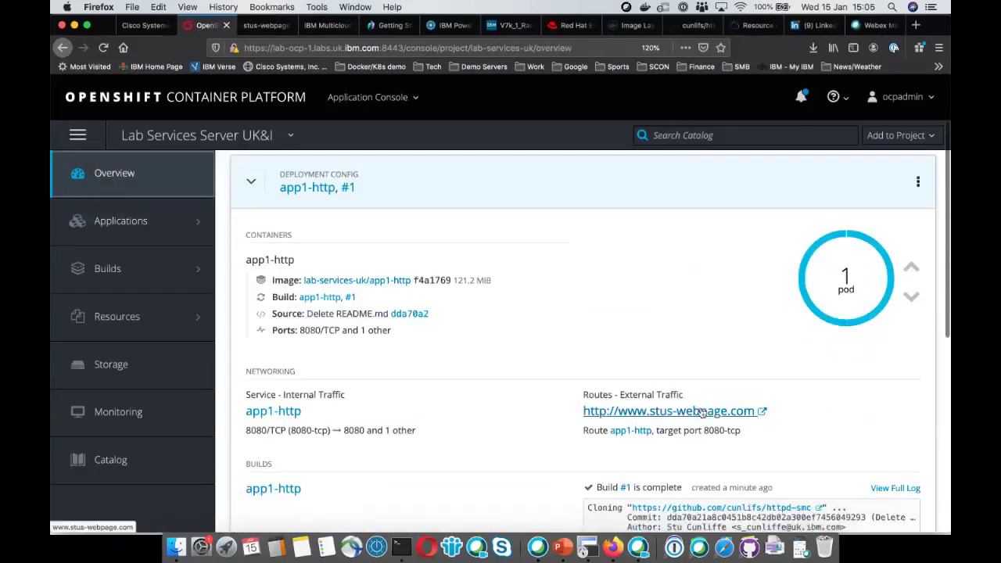
pyautogui.click(702, 411)
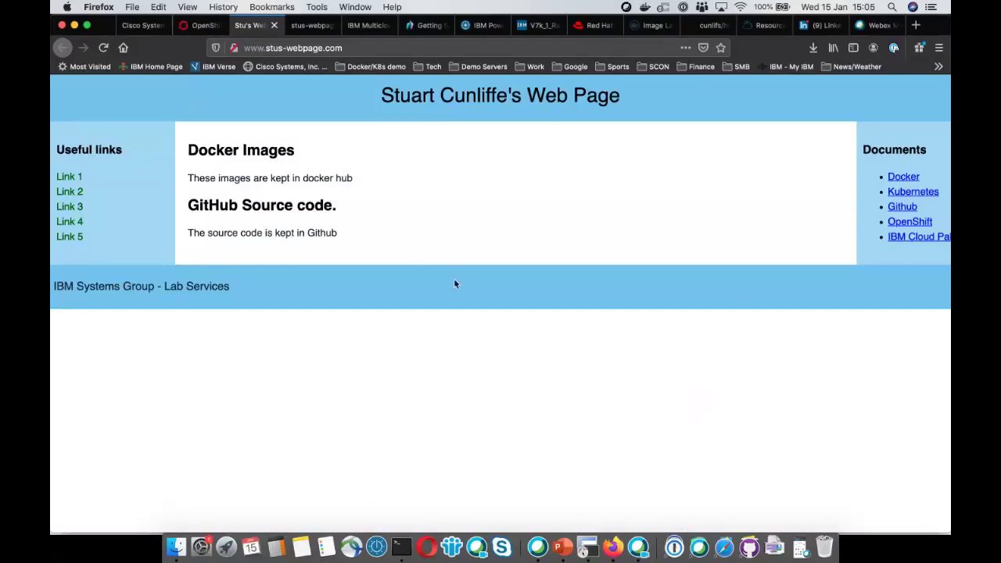
# - Close the old stus-webpage tab showing the unavailable page and return to OpenShift
pyautogui.click(313, 26)
pyautogui.click(329, 26)
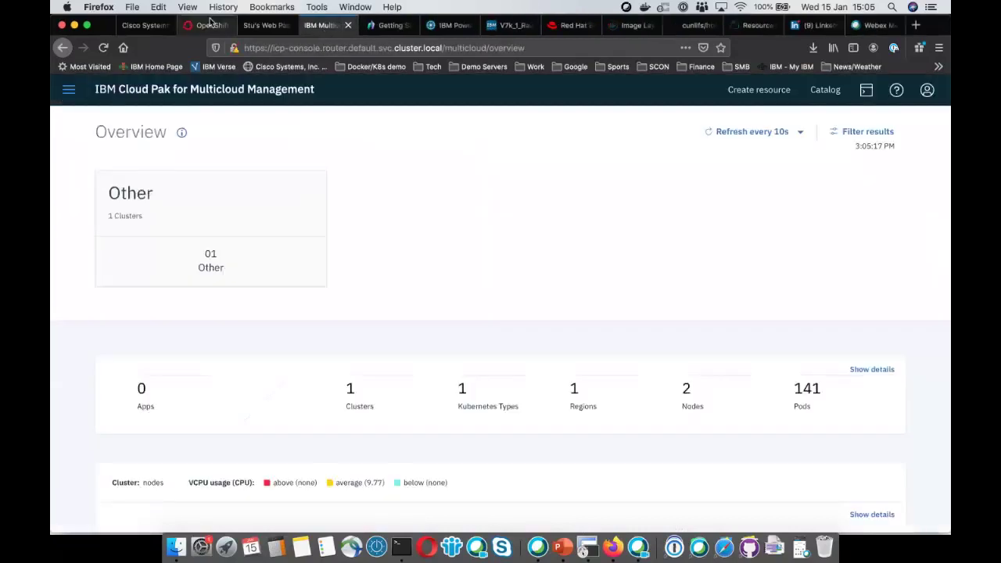
pyautogui.click(210, 23)
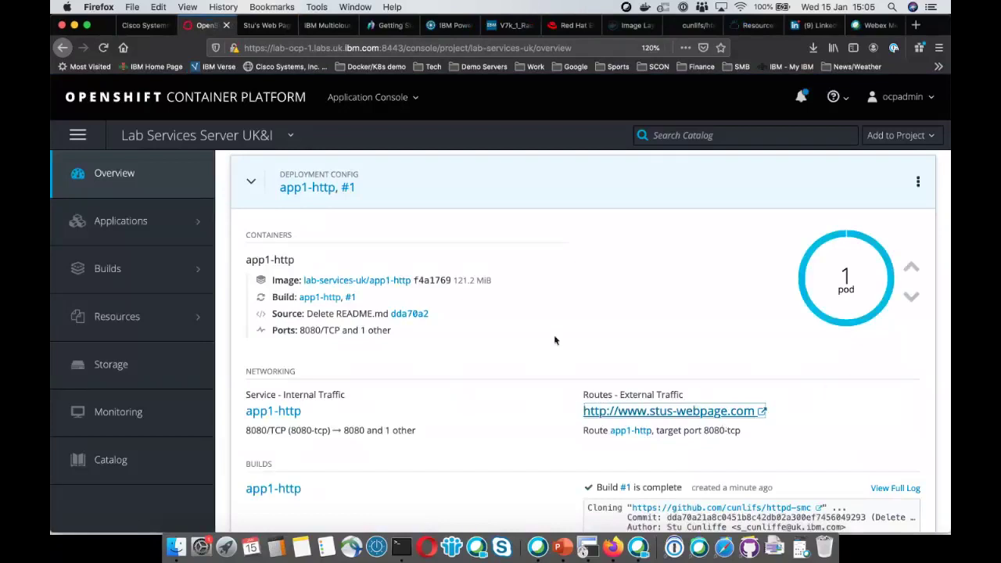
pyautogui.scroll(2, 554, 340)
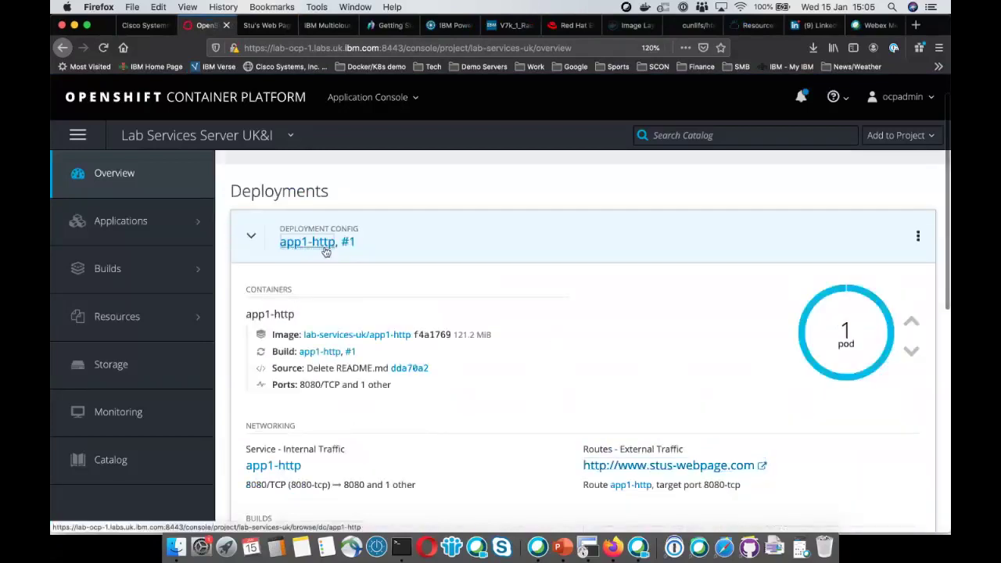
# - Open the app1-http deployment config in the YAML editor
pyautogui.click(325, 251)
pyautogui.click(903, 199)
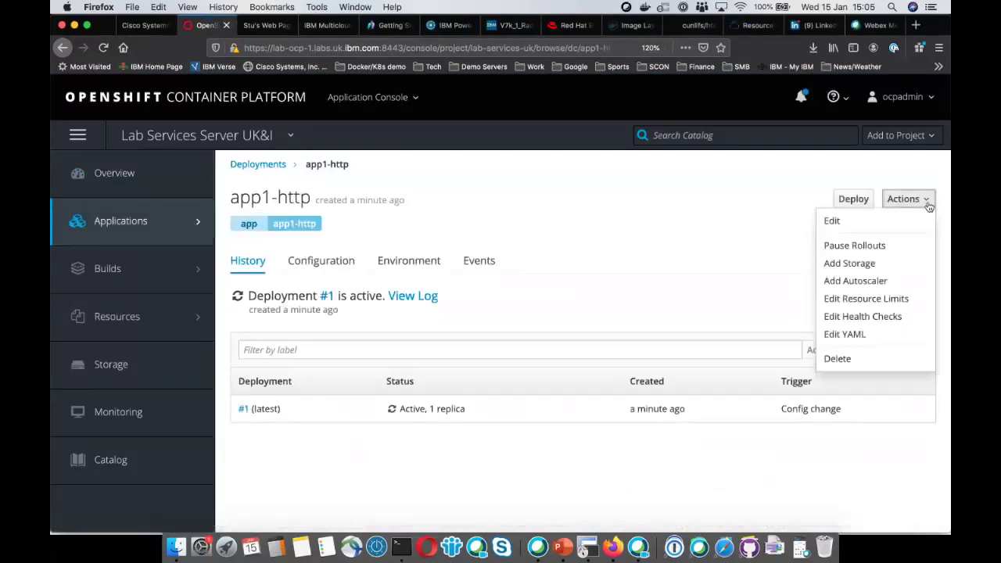
pyautogui.click(862, 331)
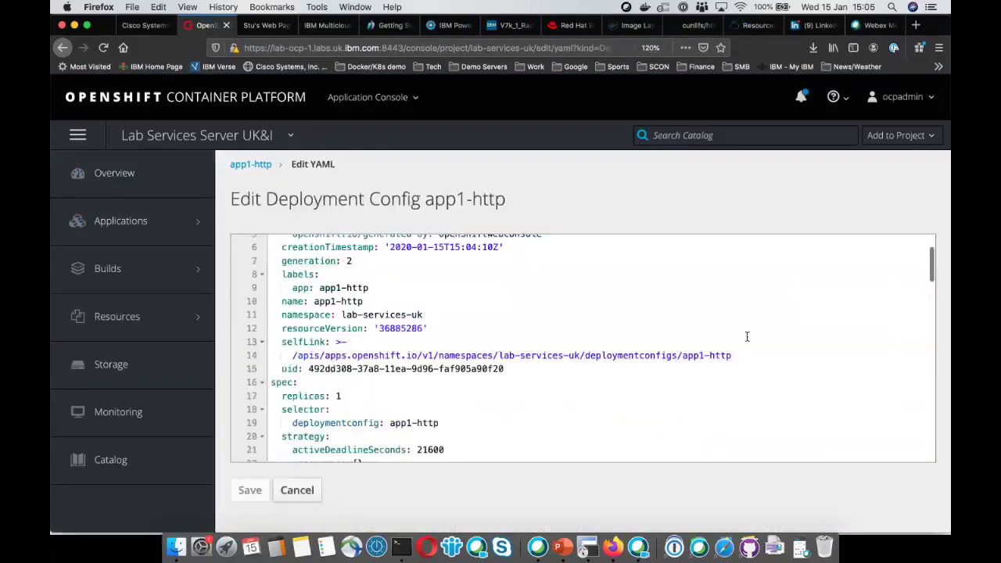
# - Replace the empty securityContext with fsGroup: 1001 and save the deployment config
pyautogui.scroll(-10, 747, 336)
pyautogui.scroll(8, 747, 336)
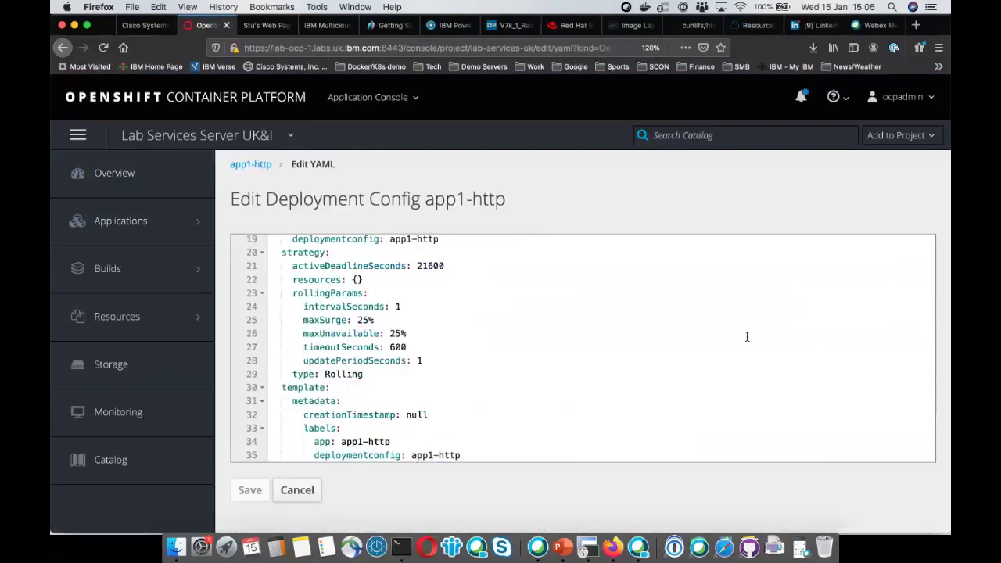
pyautogui.scroll(3, 747, 337)
pyautogui.scroll(-2, 746, 337)
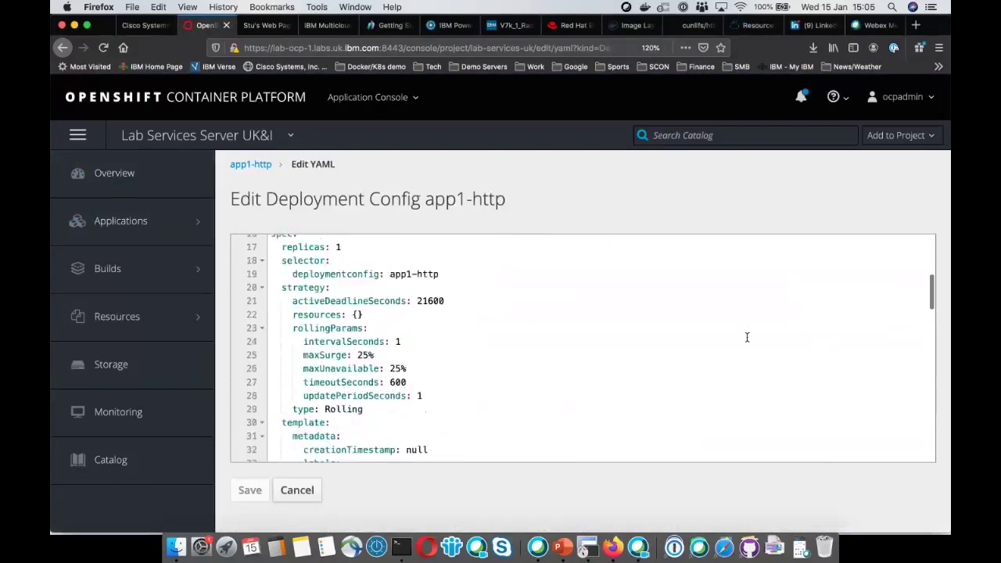
pyautogui.scroll(-7, 746, 337)
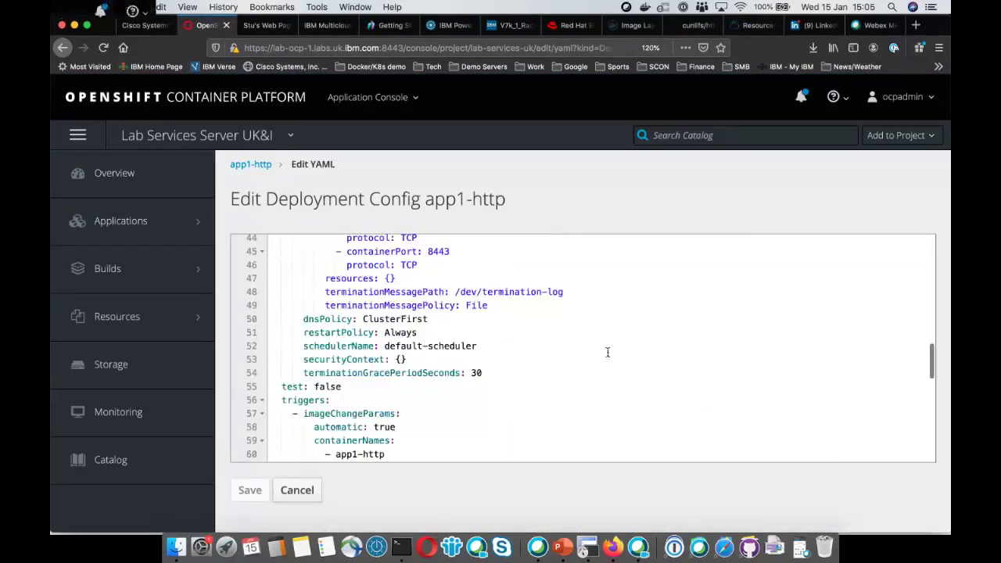
pyautogui.click(428, 359)
pyautogui.press('BackSpace')
pyautogui.press('BackSpace')
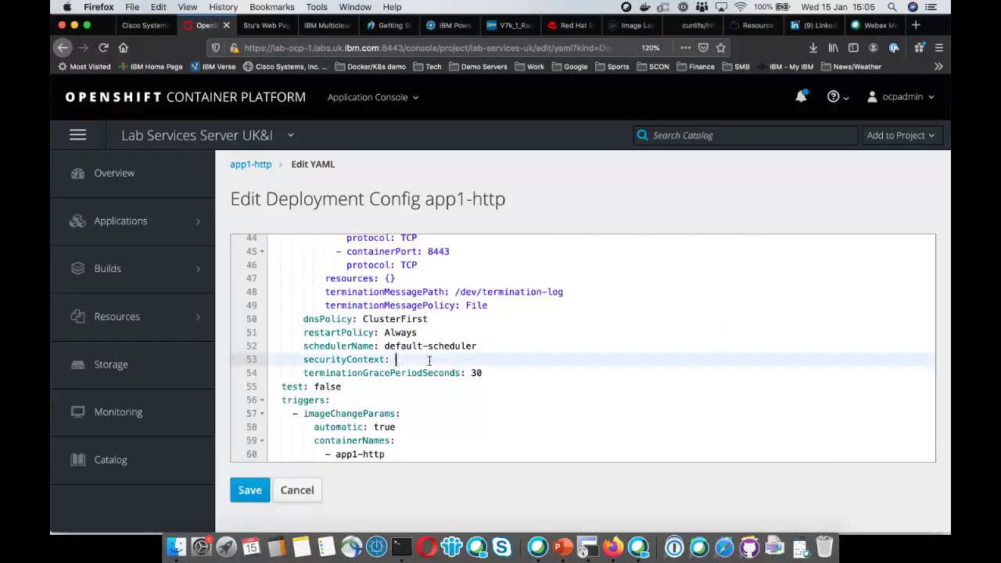
pyautogui.press('Return')
pyautogui.write('fsGroup: 1001')
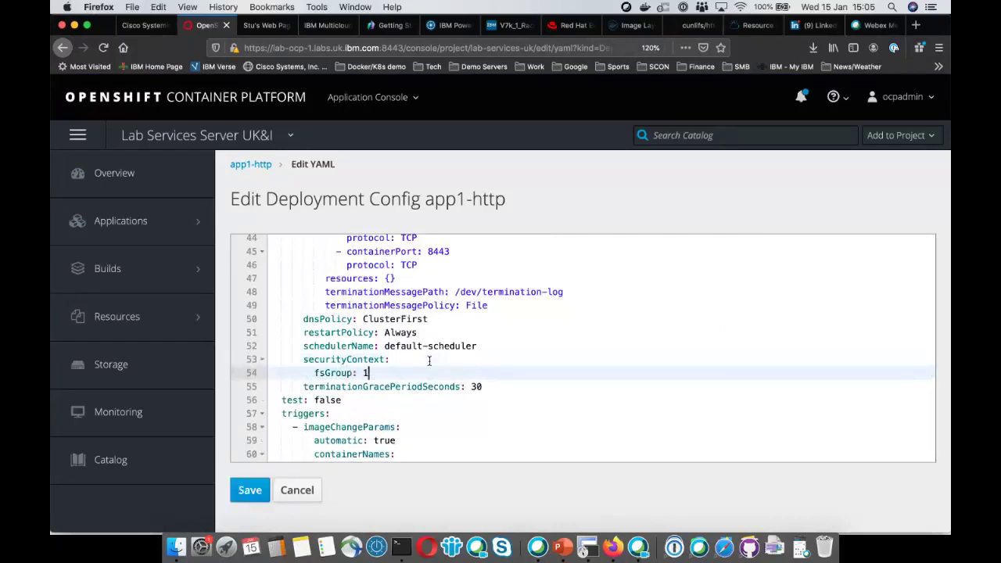
pyautogui.click(248, 491)
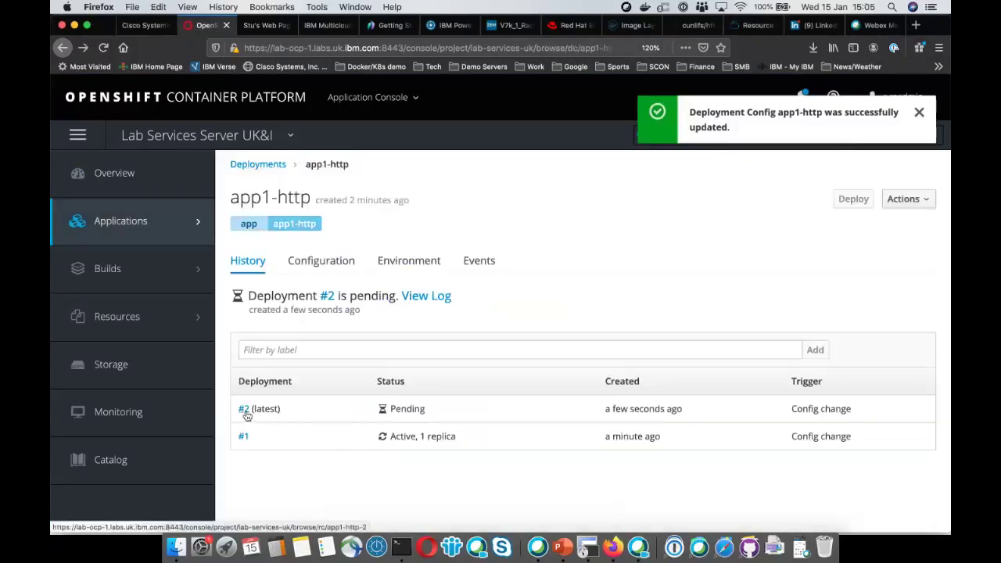
pyautogui.click(150, 189)
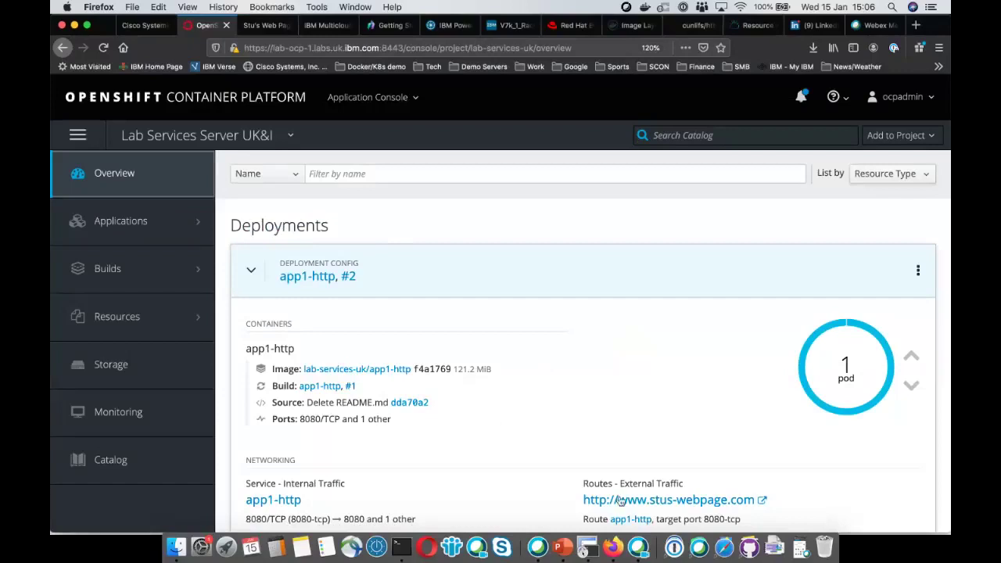
pyautogui.click(265, 26)
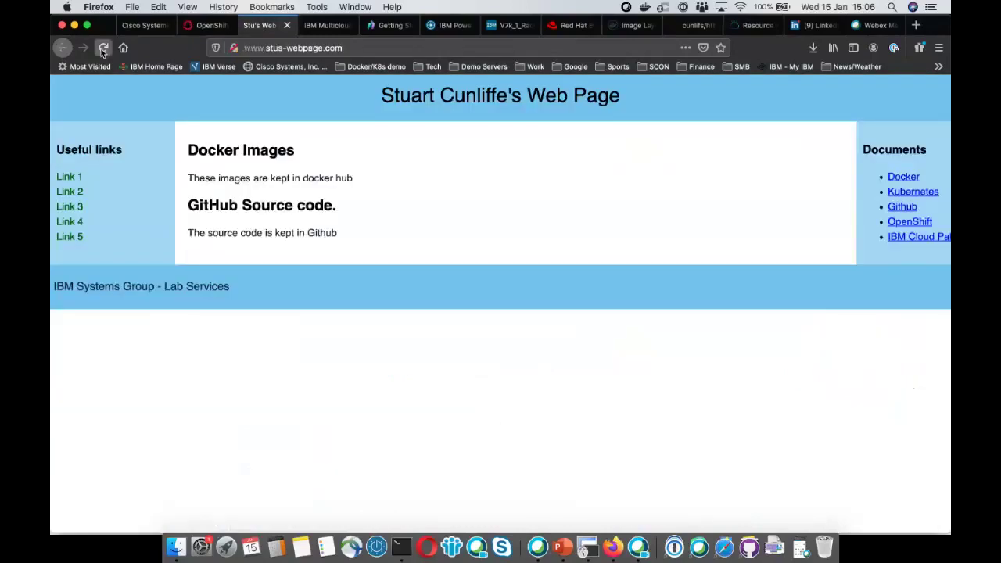
pyautogui.click(205, 26)
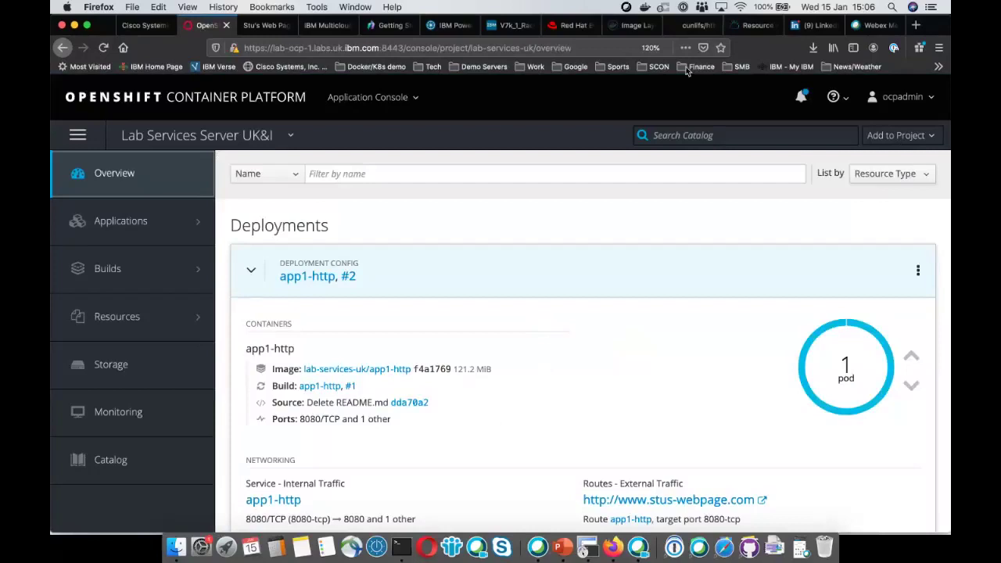
# - Open httpd-smc's index.html in GitHub's editor
pyautogui.click(685, 26)
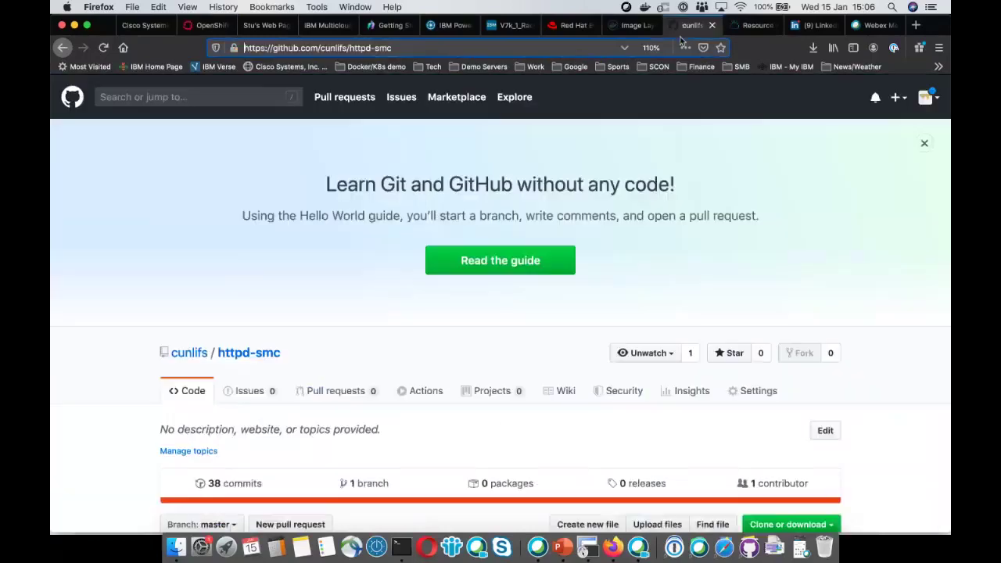
pyautogui.scroll(-5, 250, 346)
pyautogui.click(213, 352)
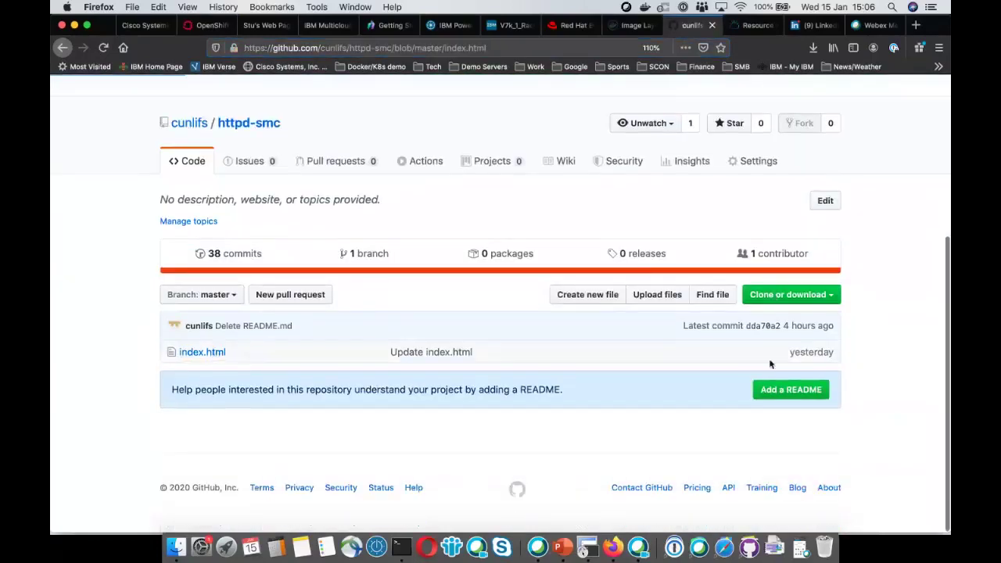
pyautogui.scroll(-2, 864, 349)
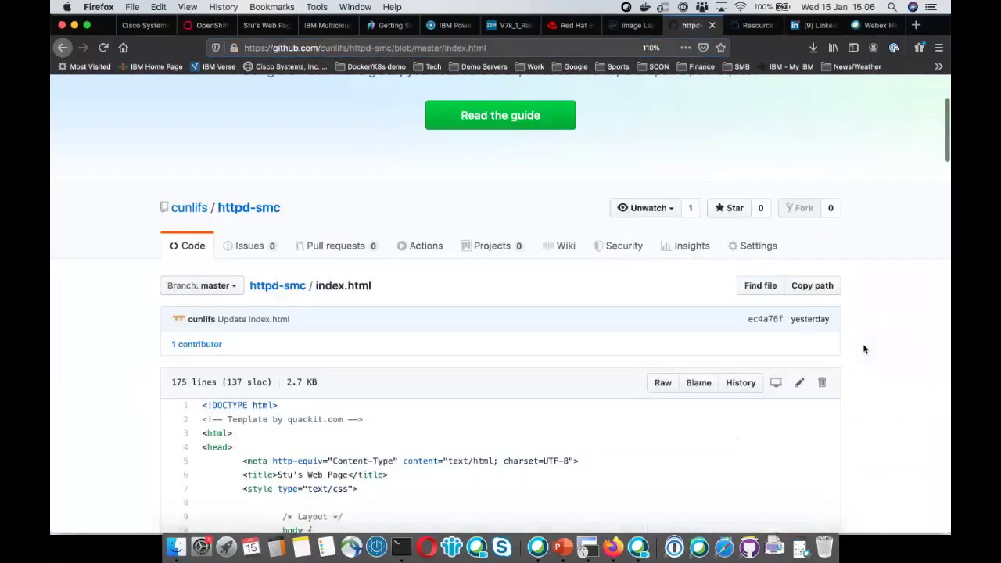
pyautogui.click(798, 383)
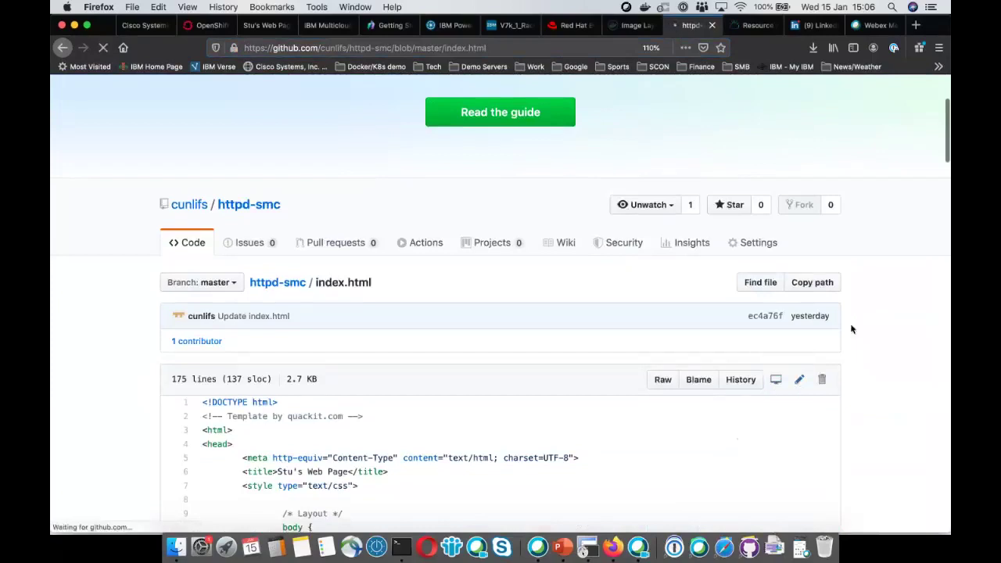
# - Shorten the header's first name on line 127 to a nickname and commit to master
pyautogui.scroll(-5, 808, 351)
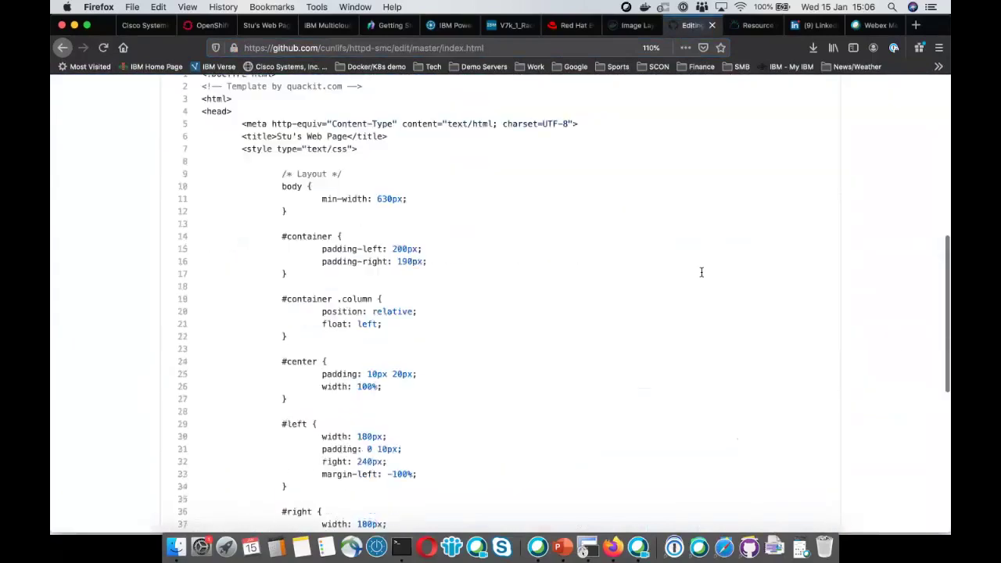
pyautogui.scroll(-10, 701, 272)
pyautogui.scroll(-7, 701, 272)
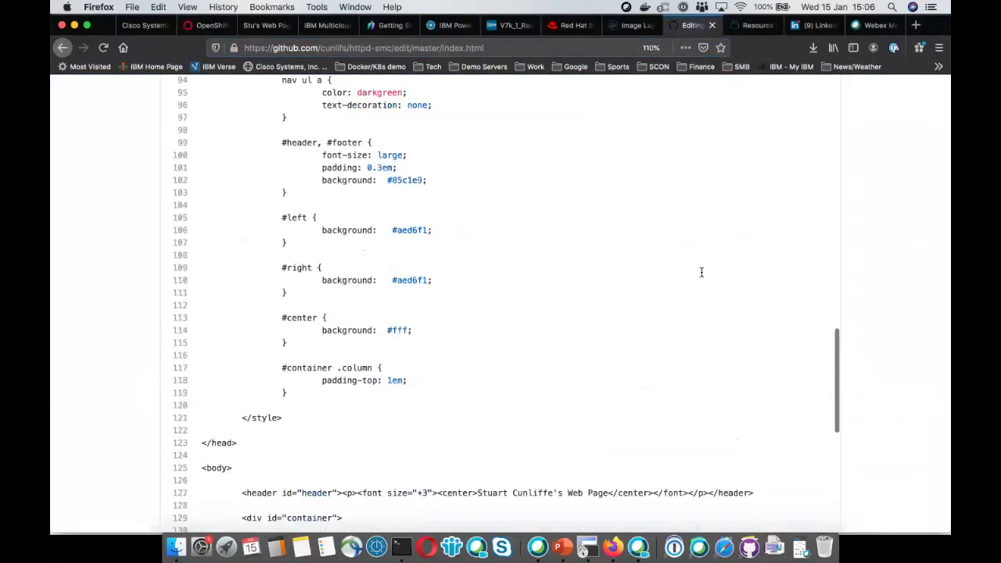
pyautogui.click(506, 288)
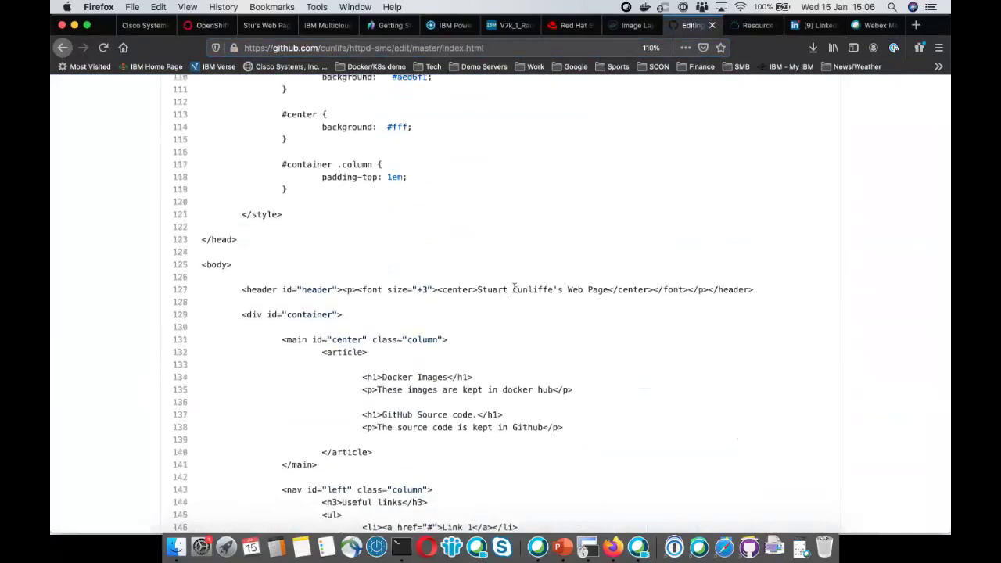
pyautogui.press('BackSpace')
pyautogui.press('BackSpace')
pyautogui.press('BackSpace')
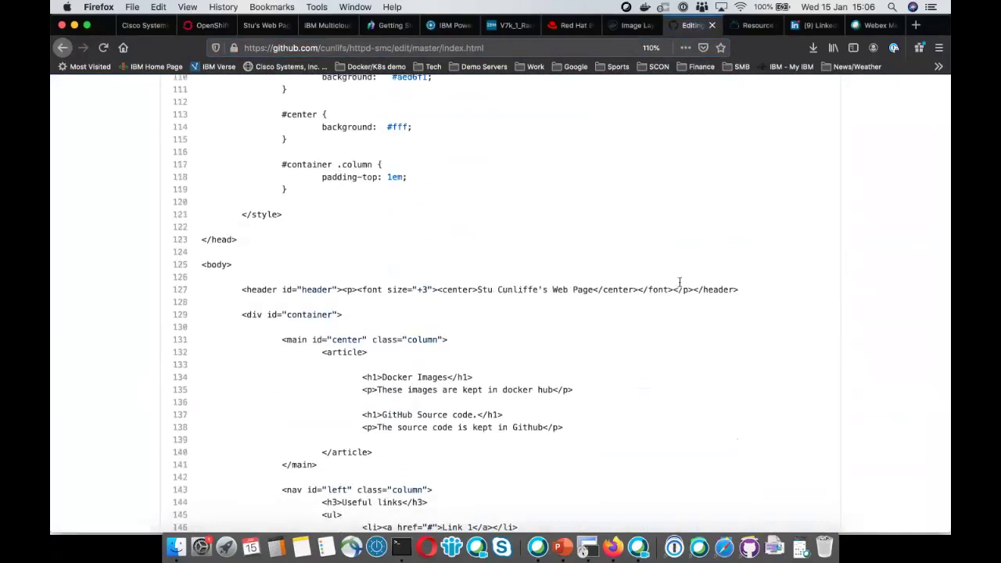
pyautogui.scroll(-1, 871, 316)
pyautogui.scroll(-10, 870, 317)
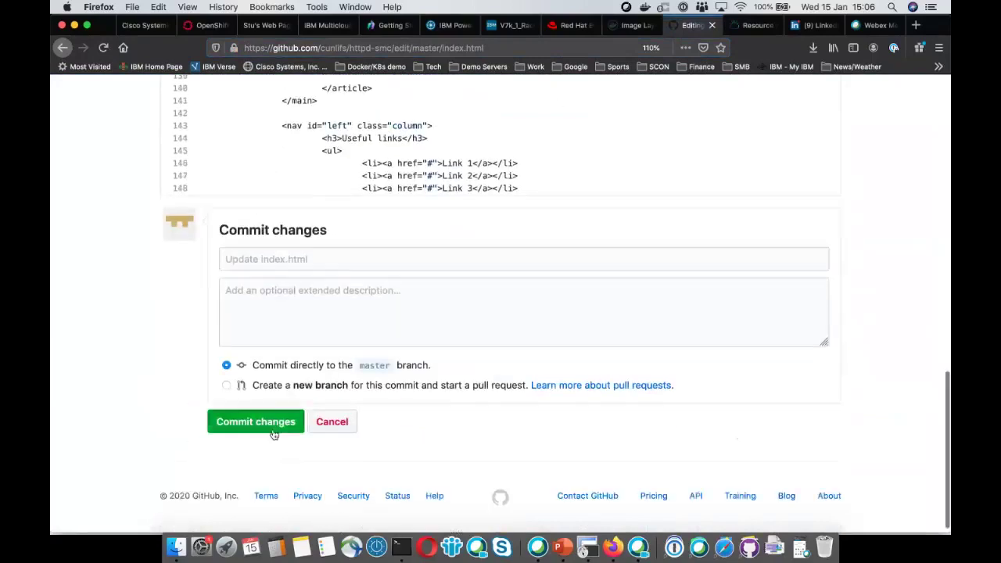
pyautogui.click(273, 427)
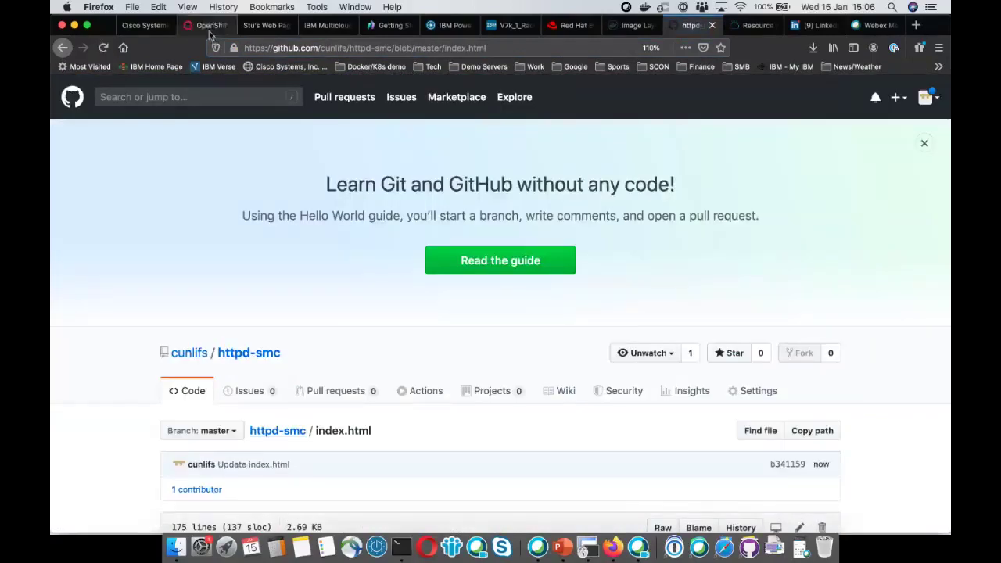
# - Start a new build of app1-http from the OpenShift console
pyautogui.click(210, 26)
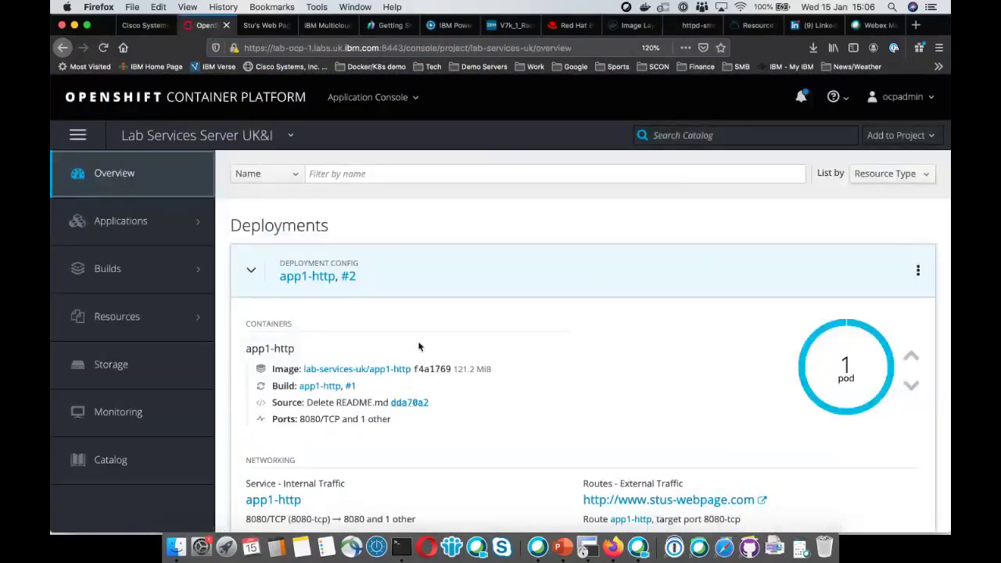
pyautogui.click(918, 269)
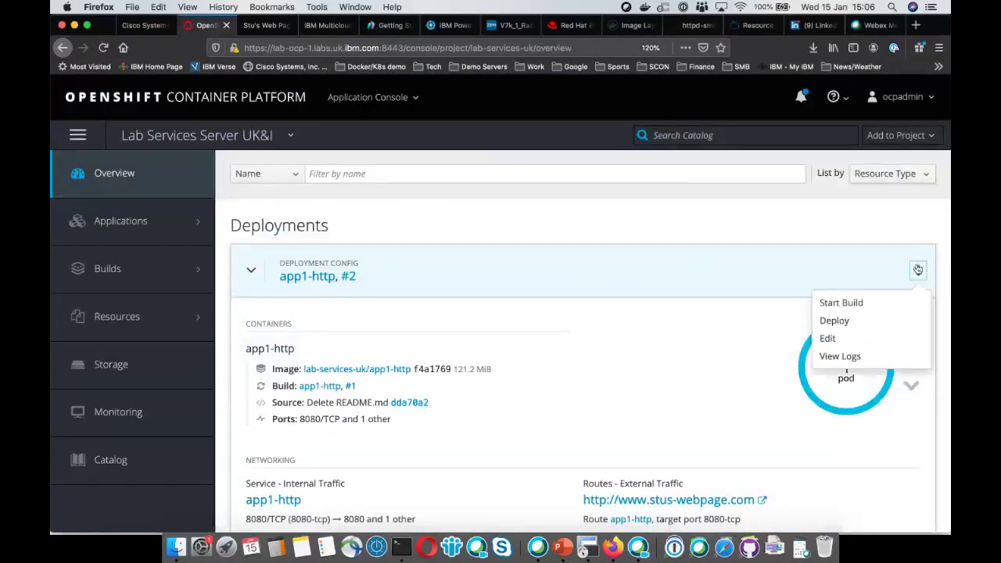
pyautogui.click(879, 306)
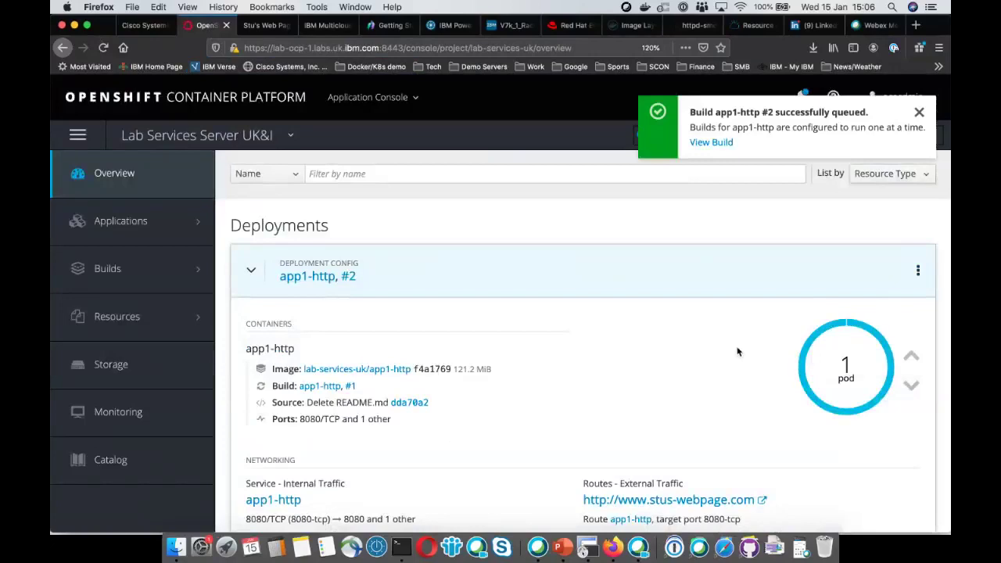
# - Check the app1-http deployment details, then return to the project overview
pyautogui.click(318, 276)
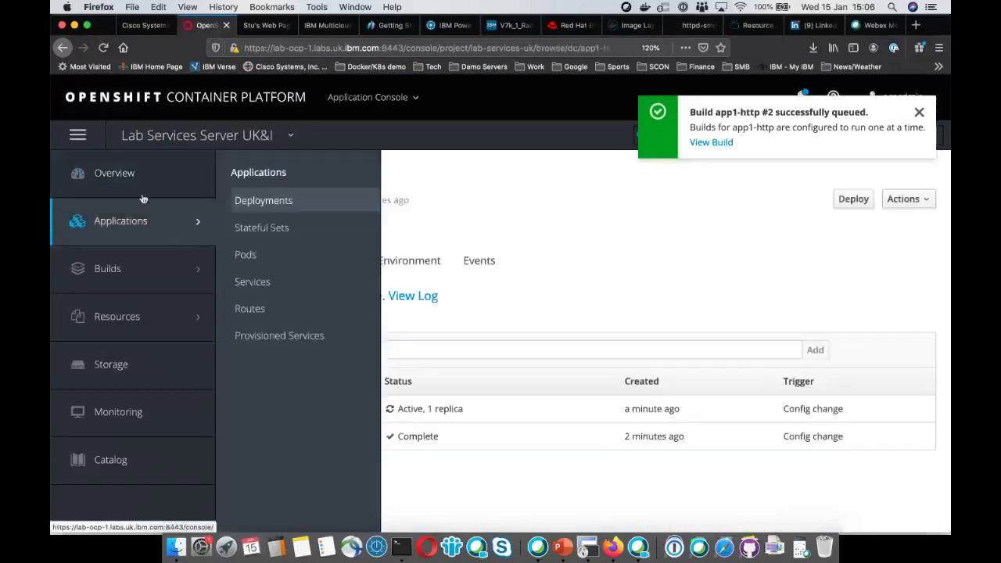
pyautogui.click(141, 190)
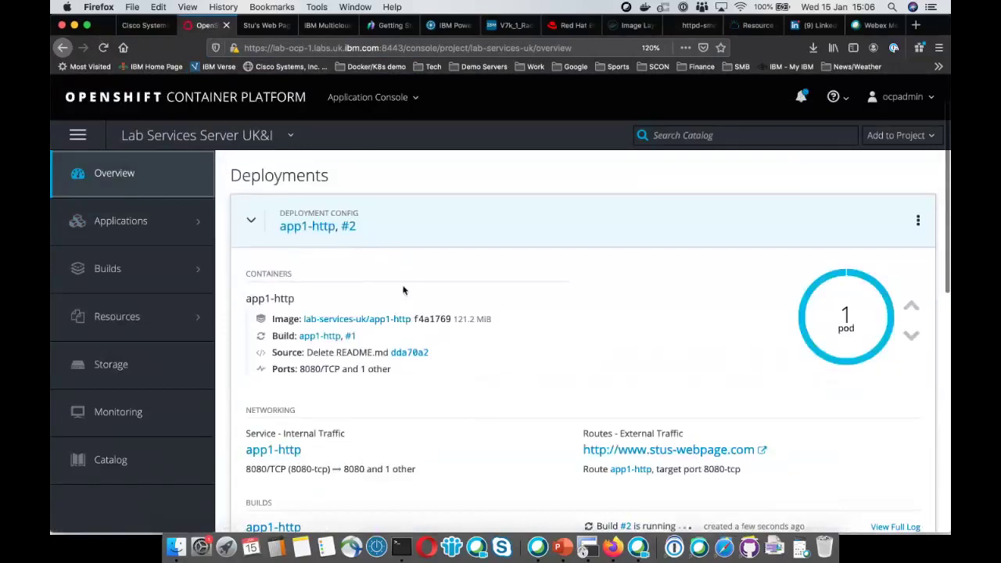
pyautogui.click(297, 228)
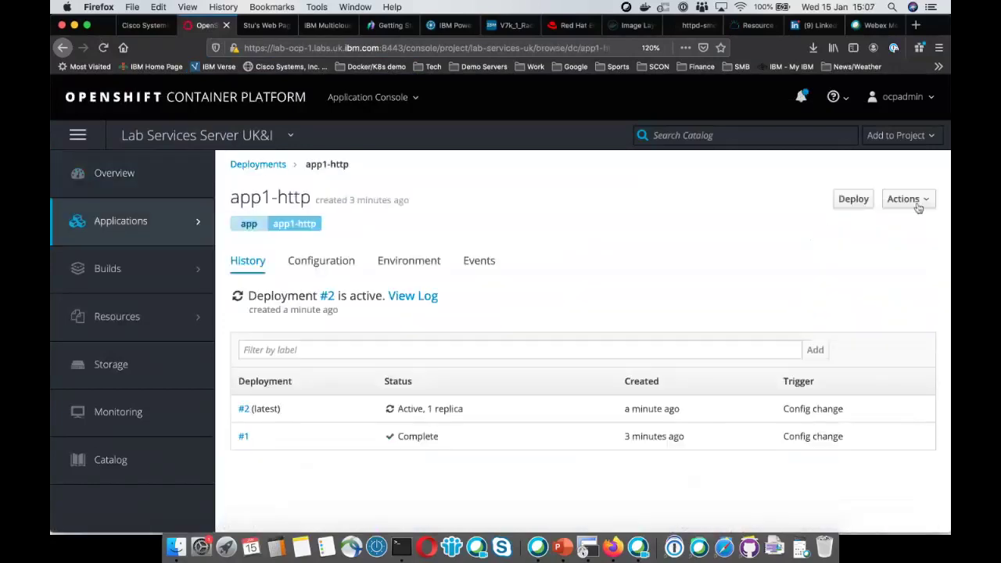
pyautogui.click(918, 205)
pyautogui.click(264, 186)
pyautogui.click(109, 173)
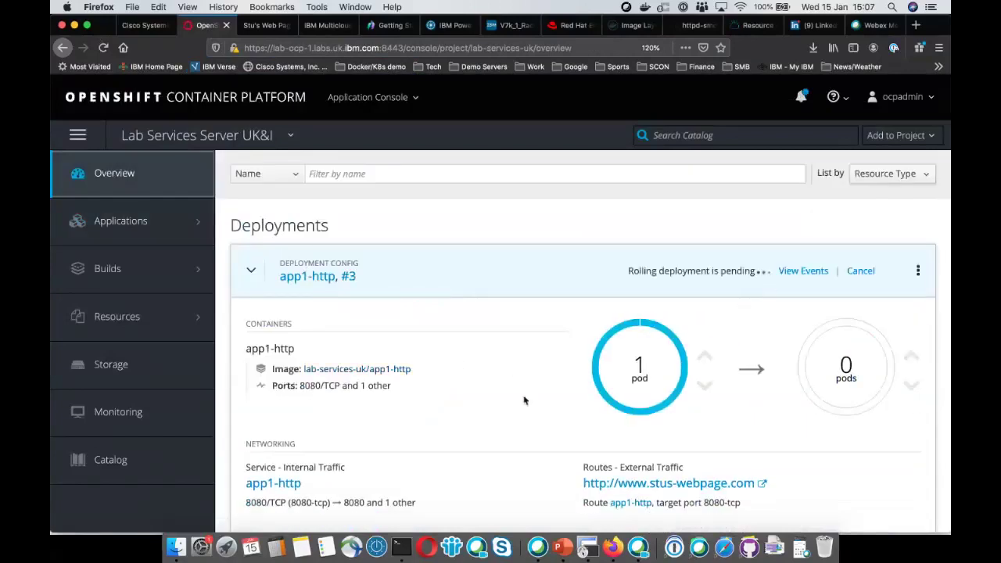
# - Watch deployment #3 roll out one pod and scroll down to the build log
pyautogui.scroll(-1, 523, 395)
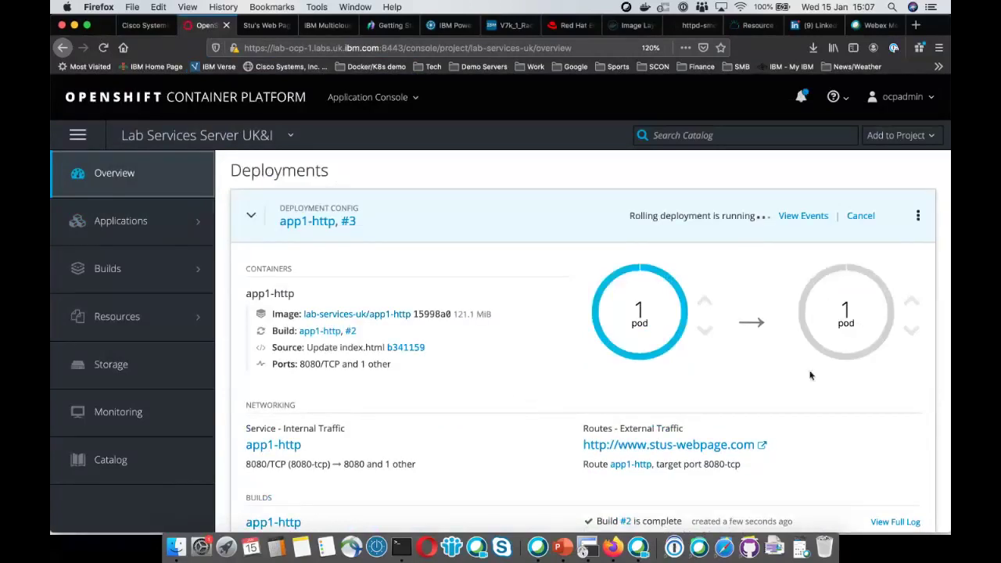
pyautogui.moveTo(849, 361)
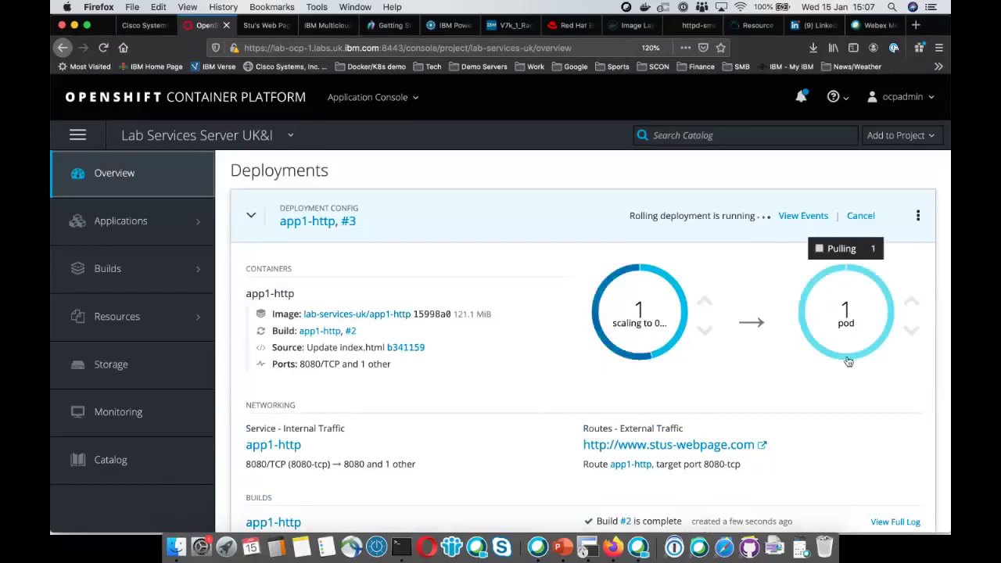
pyautogui.moveTo(620, 353)
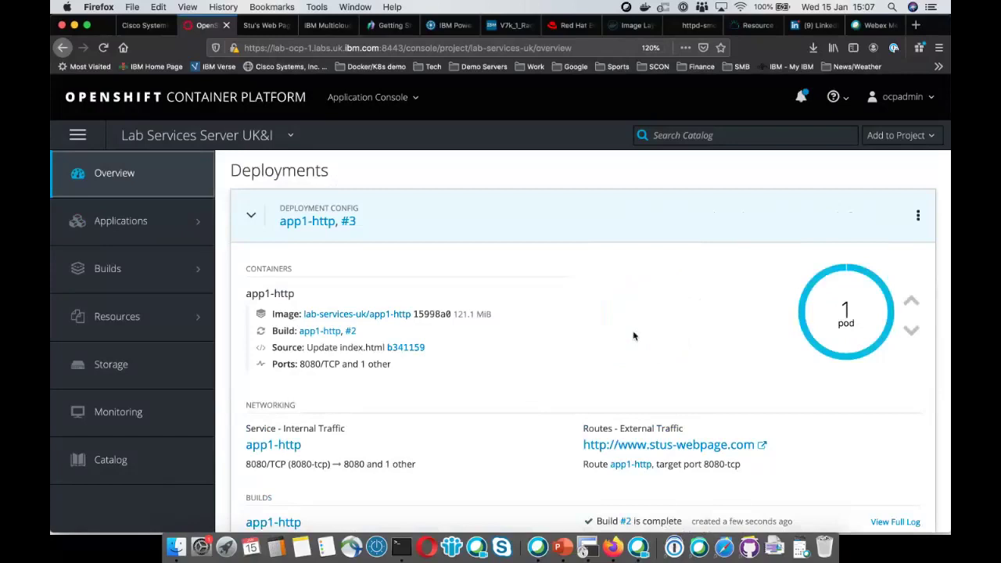
pyautogui.scroll(-2, 633, 336)
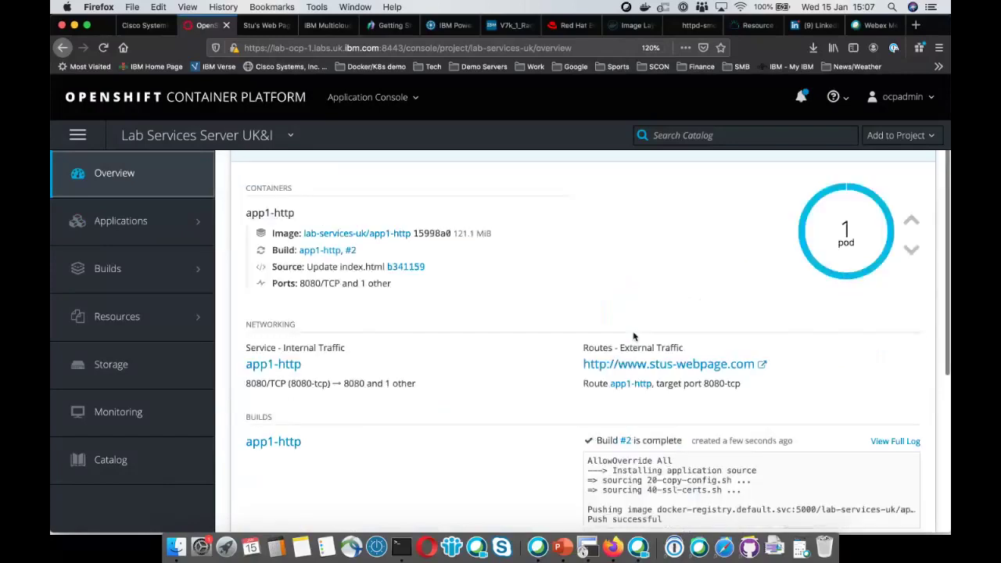
pyautogui.click(612, 368)
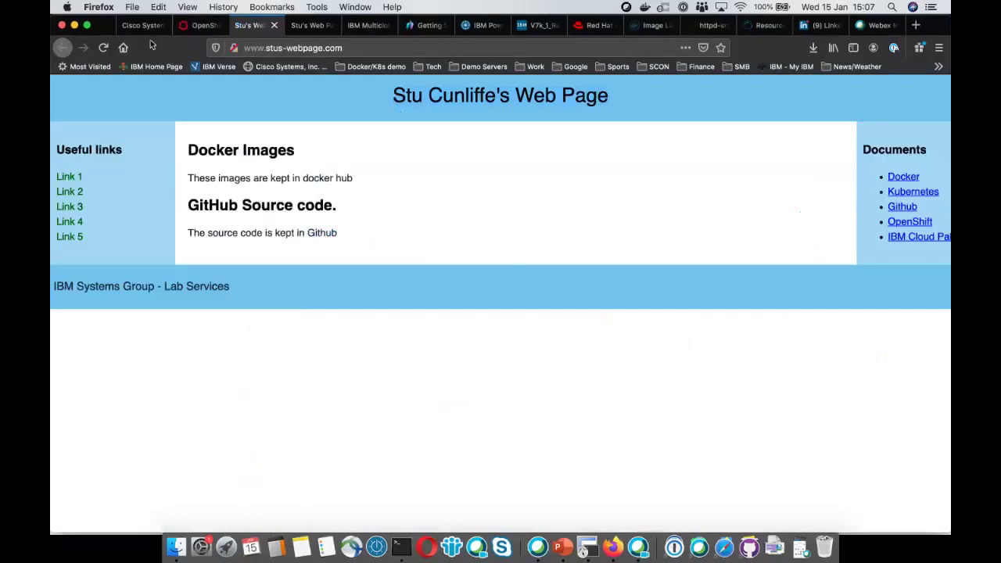
pyautogui.click(200, 25)
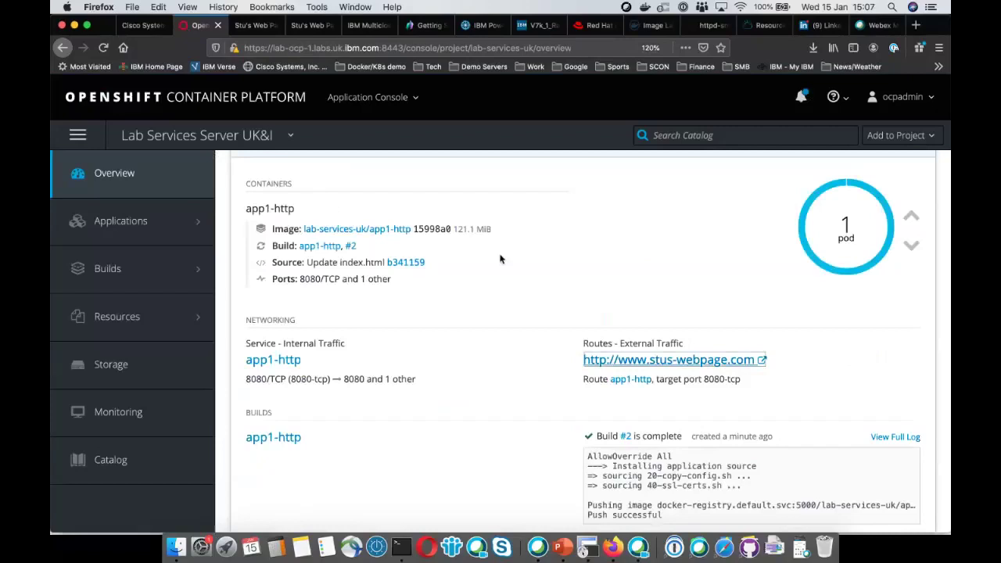
# - Show the project's Storage list with the stus-website-pv (2 GiB) and jenkins (1 GiB) claims
pyautogui.click(119, 370)
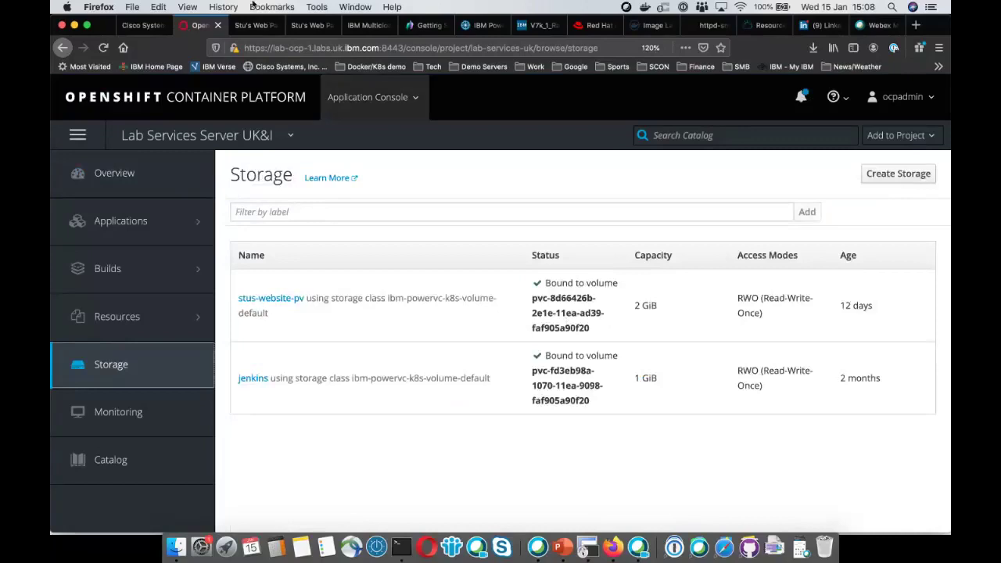
# - Close the extra deployed web page tab and return to the OpenShift storage list
pyautogui.click(309, 25)
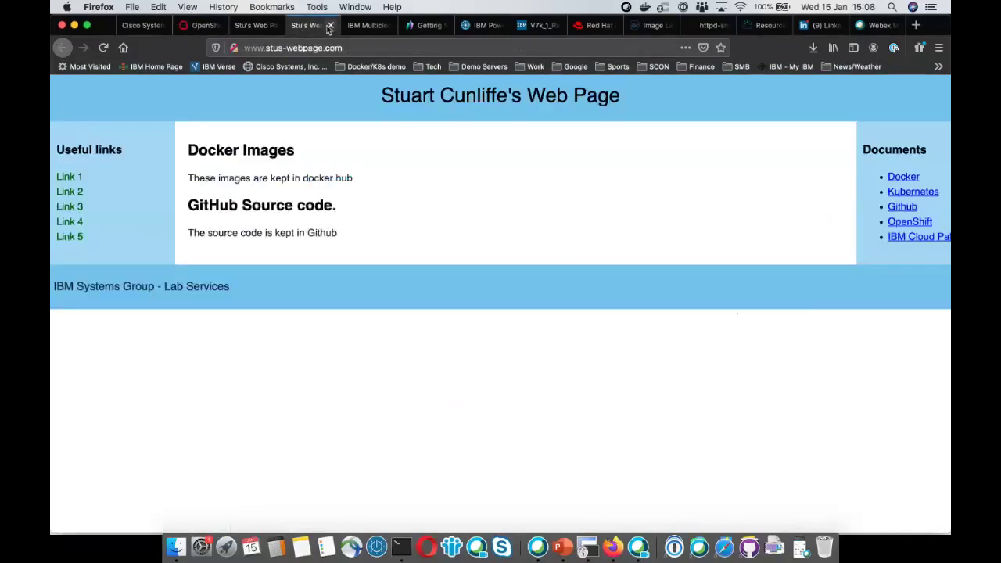
pyautogui.click(330, 25)
pyautogui.click(262, 25)
pyautogui.click(273, 25)
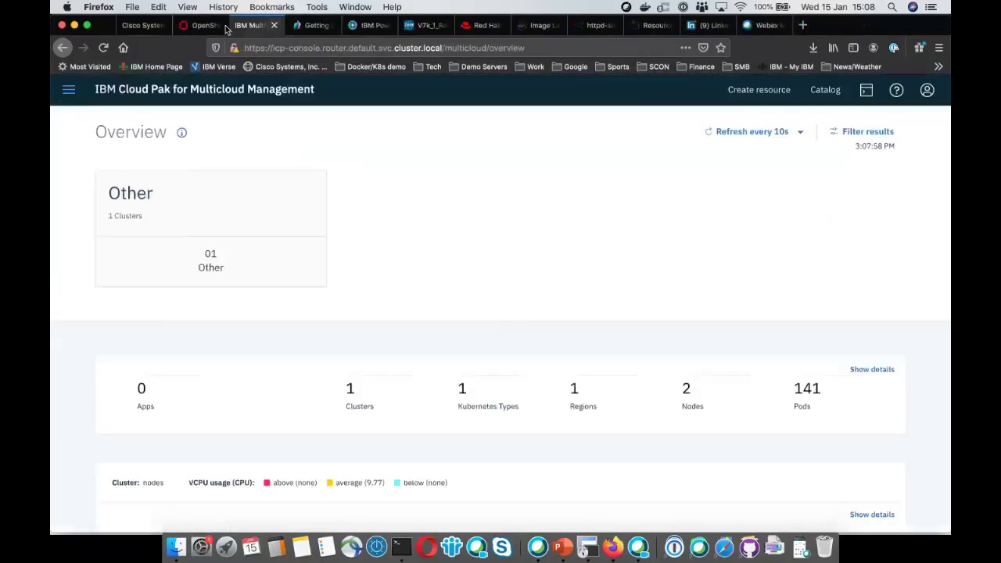
pyautogui.click(224, 27)
# - Copy stus-website-pv's bound volume ID pvc-8d66426b and filter the V7000 Volumes list by it
pyautogui.click(263, 307)
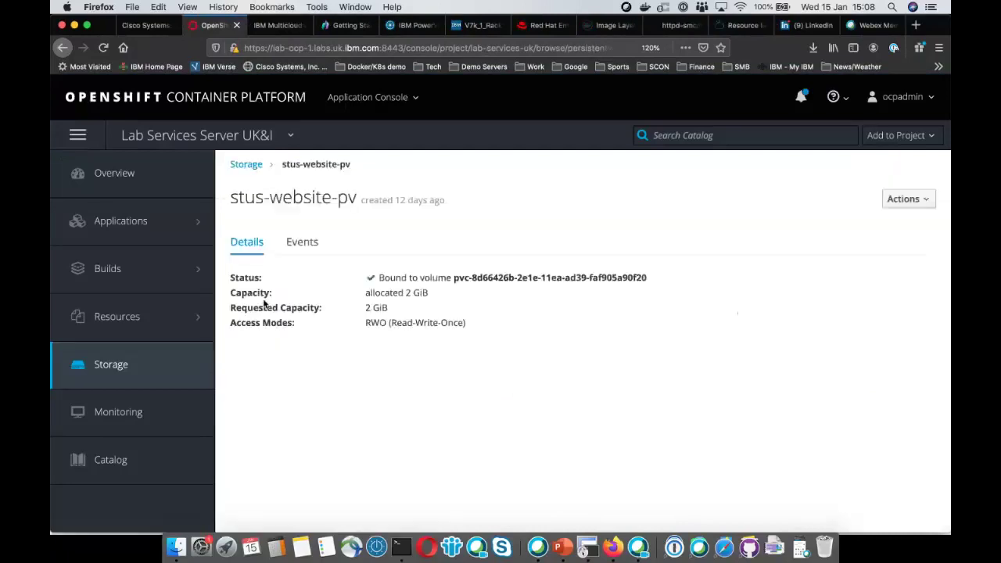
pyautogui.moveTo(454, 278); pyautogui.dragTo(516, 279)
pyautogui.press('super+c')
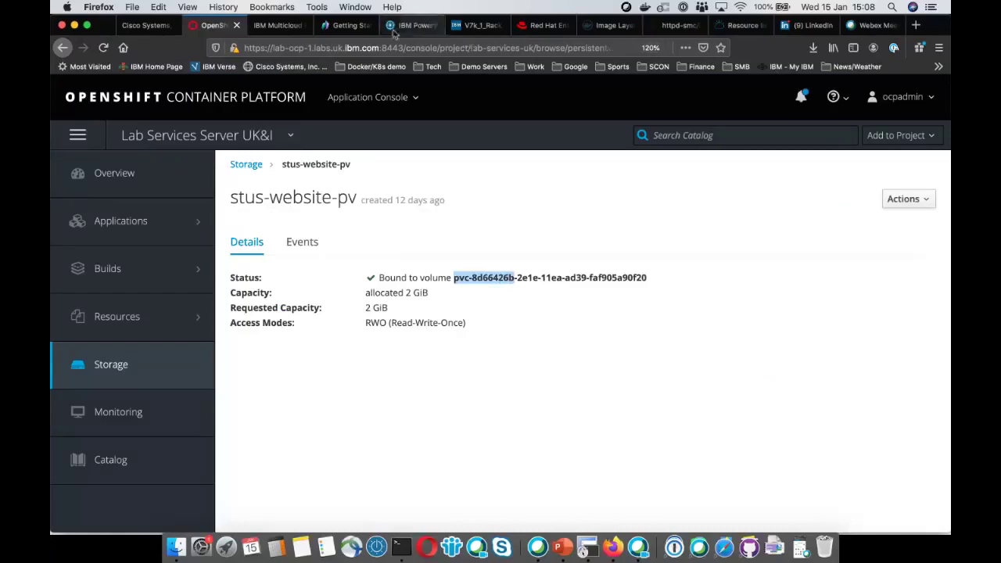
pyautogui.click(477, 25)
pyautogui.click(291, 130)
pyautogui.press('super+v')
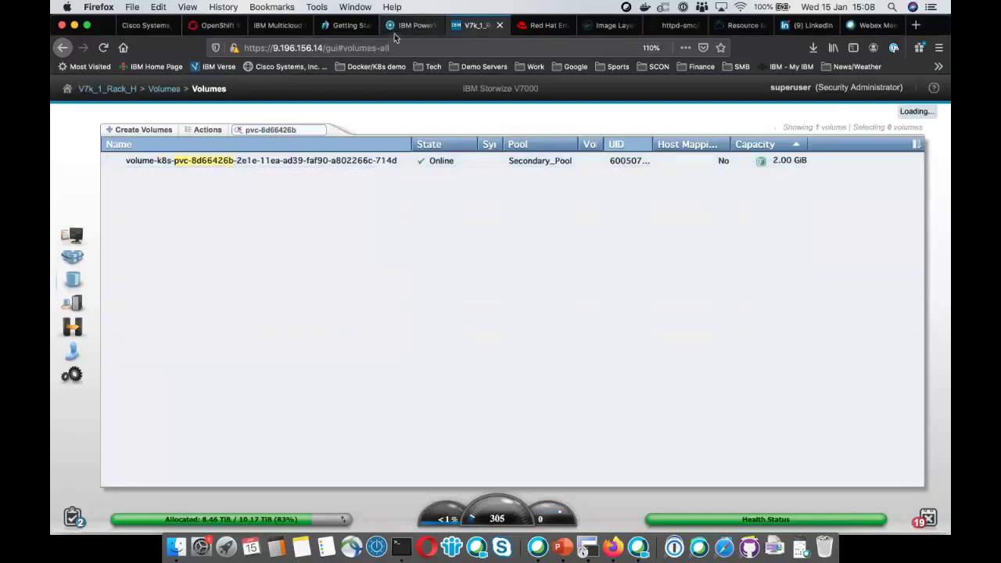
pyautogui.click(216, 30)
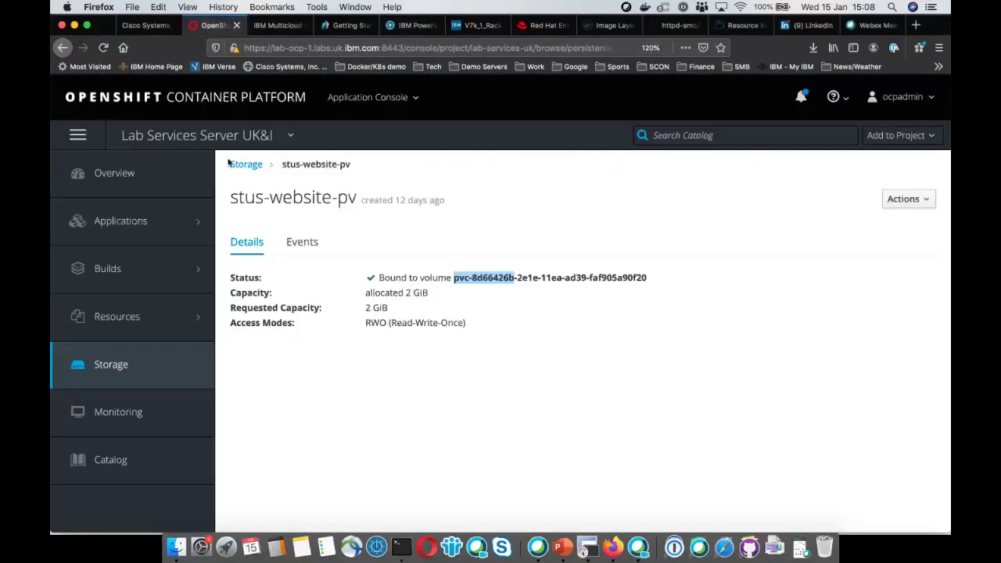
# - Add the stus-website-pv claim to app1-http deployment #3 with mount path /data
pyautogui.click(125, 188)
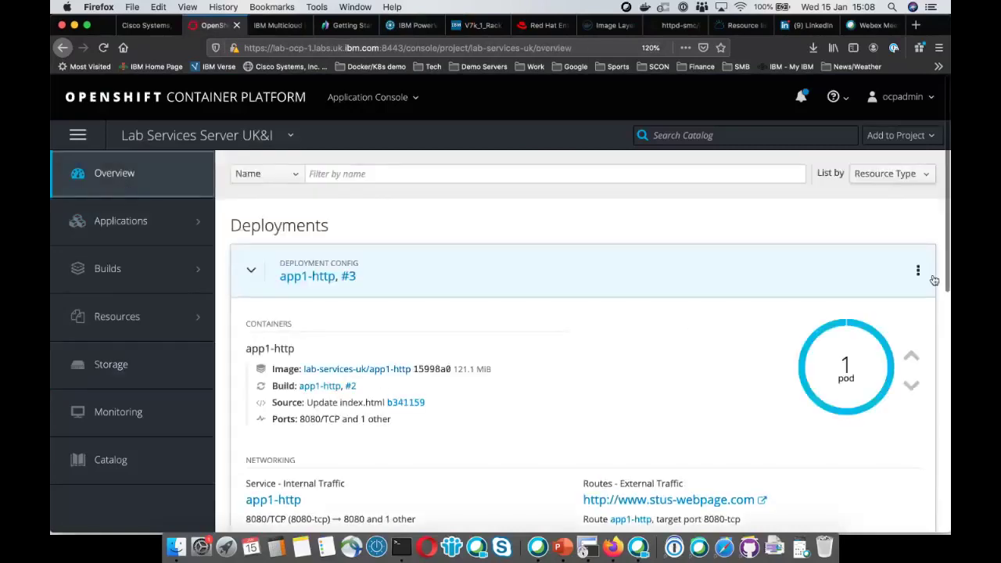
pyautogui.click(348, 277)
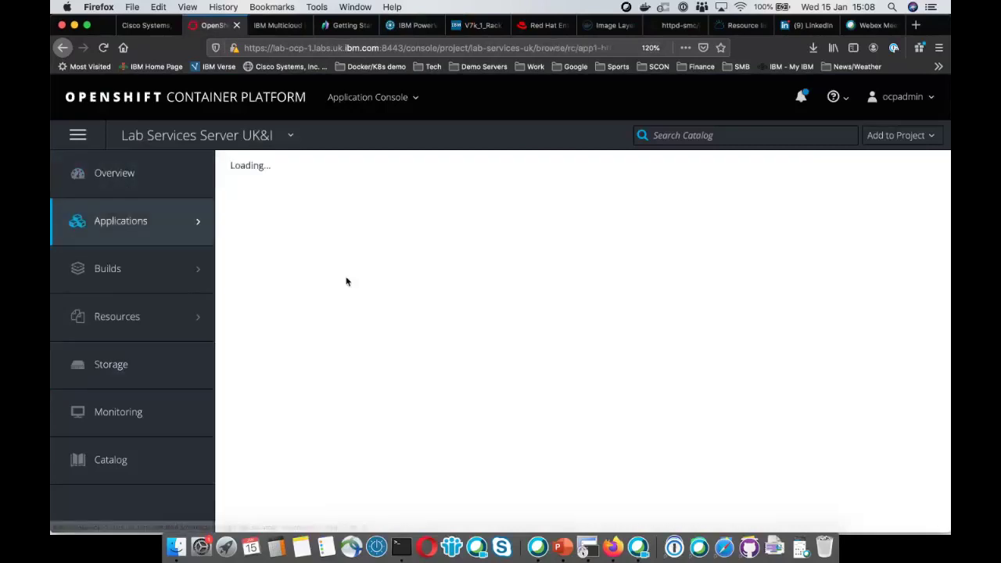
pyautogui.click(905, 200)
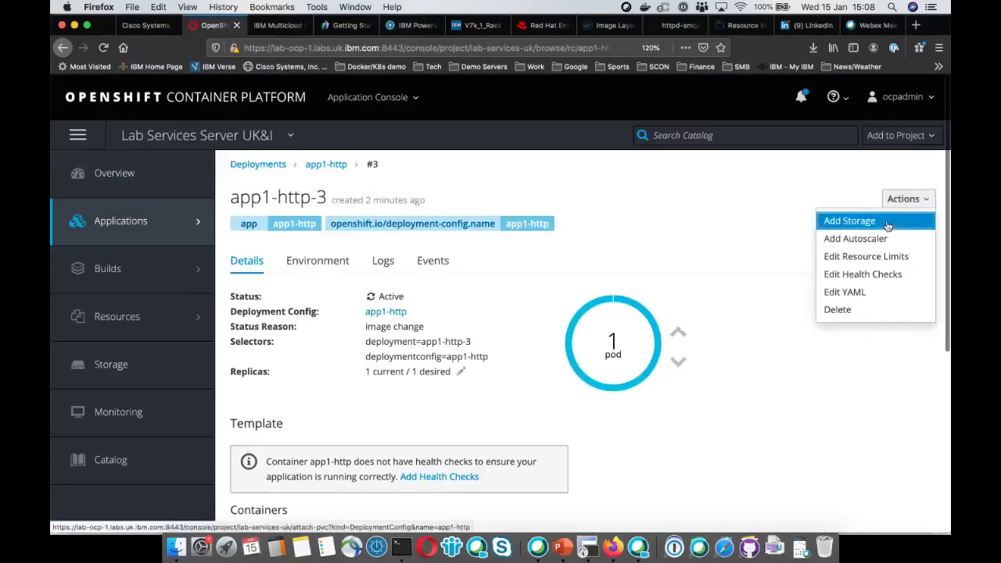
pyautogui.click(887, 224)
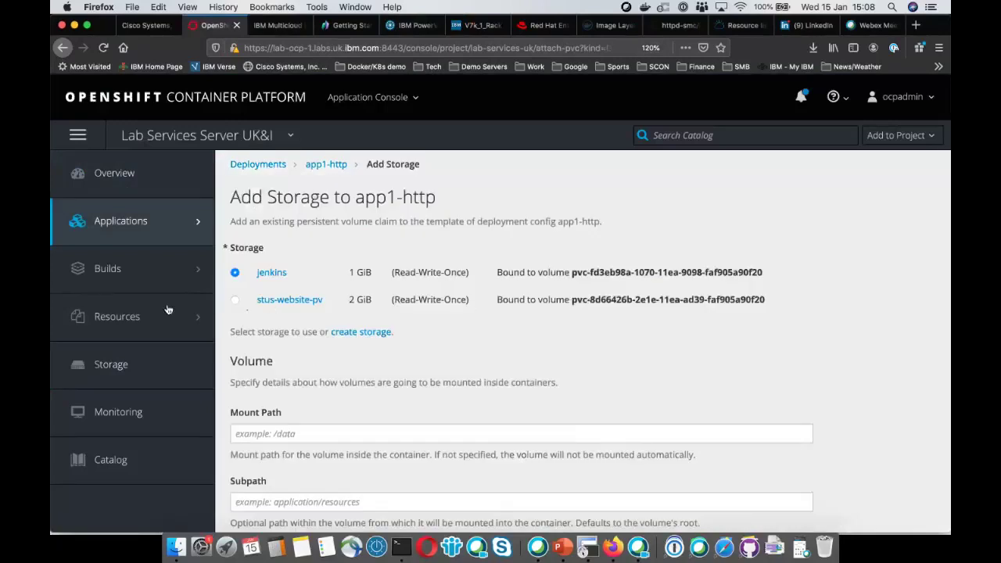
pyautogui.moveTo(168, 313)
pyautogui.click(235, 300)
pyautogui.click(347, 435)
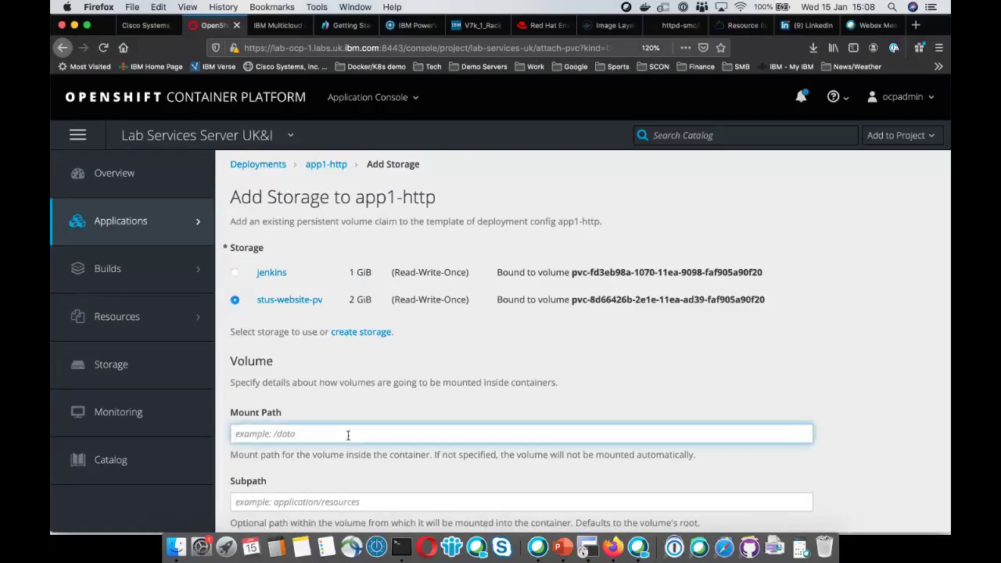
pyautogui.write('/data')
pyautogui.click(347, 447)
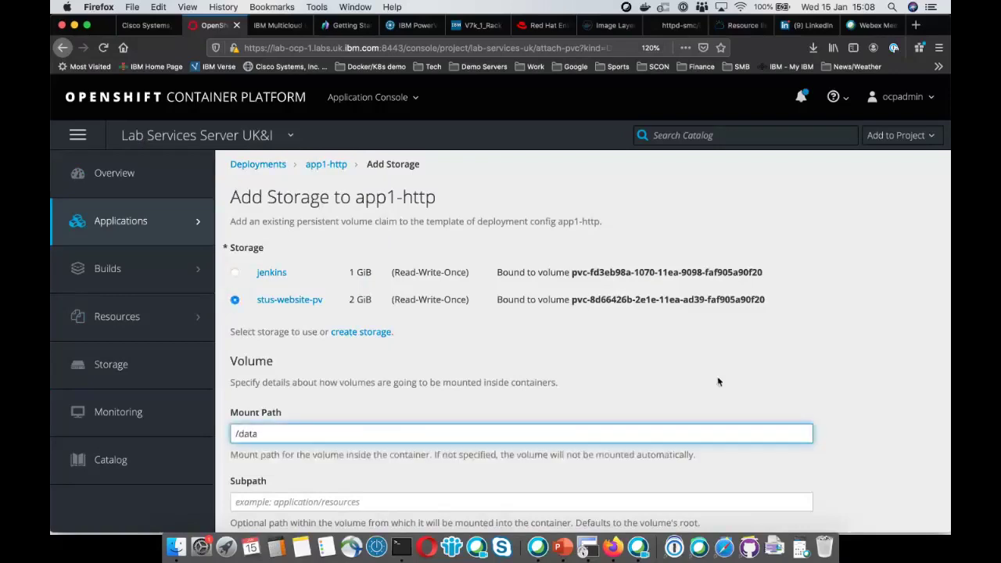
pyautogui.scroll(-5, 717, 382)
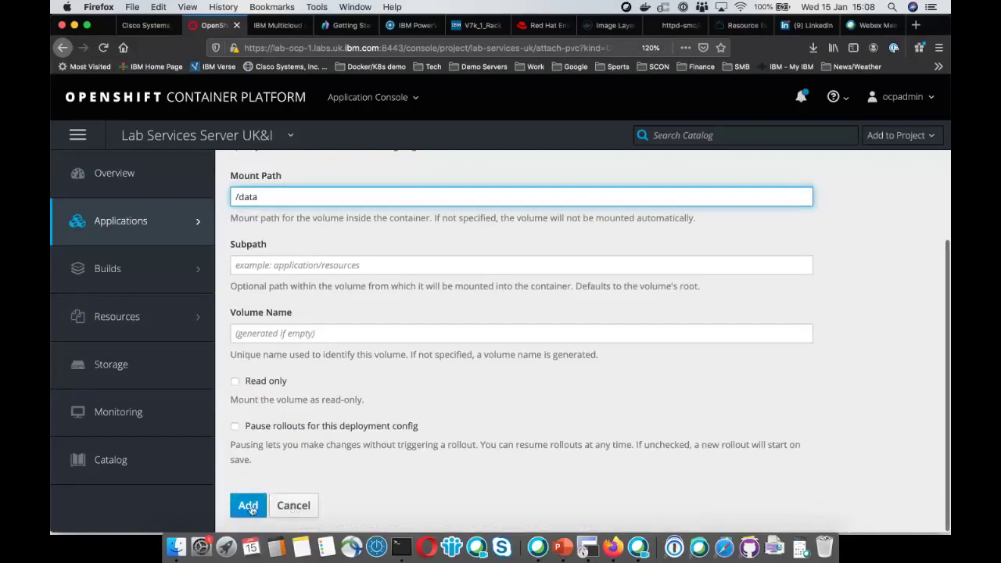
pyautogui.click(249, 506)
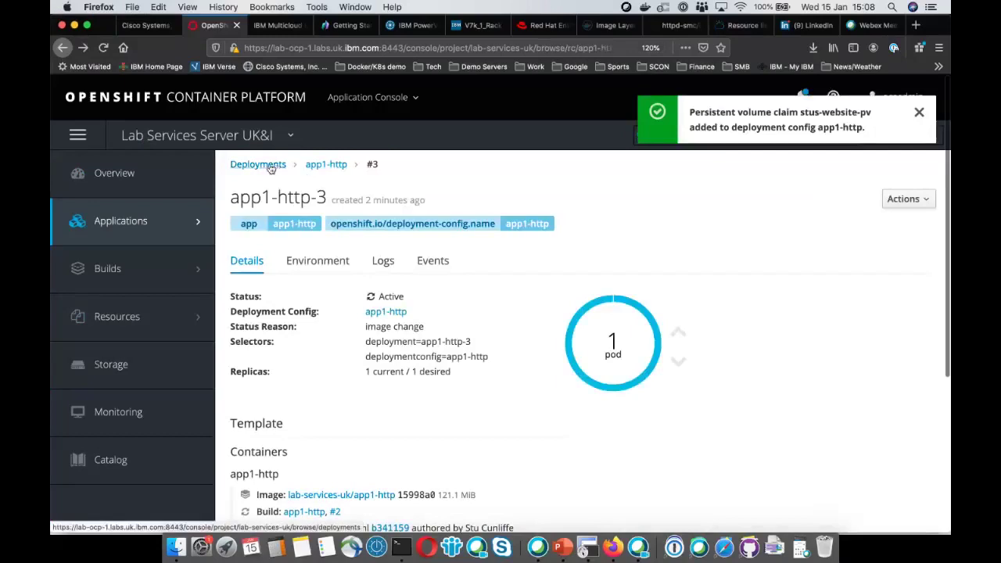
pyautogui.click(271, 169)
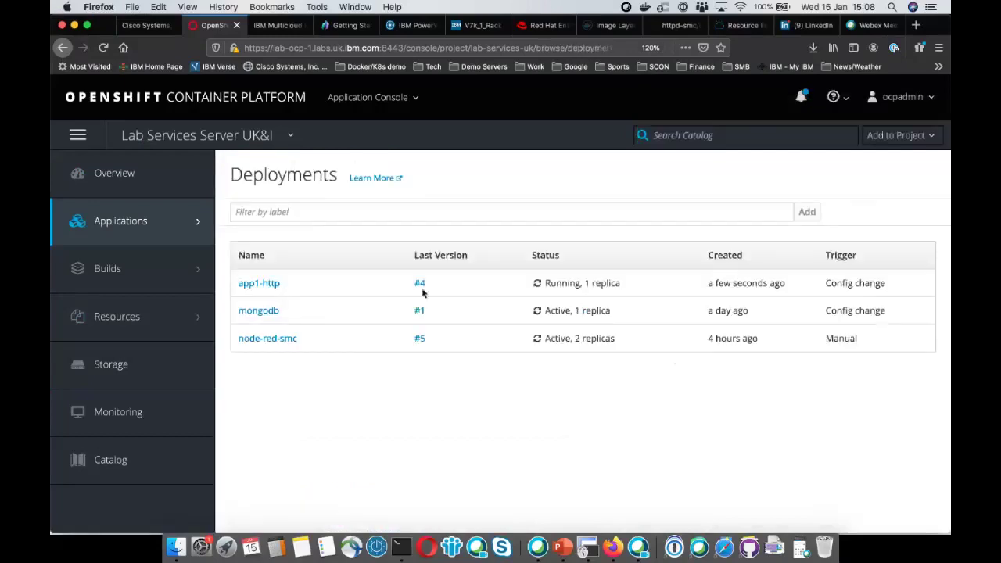
# - Watch the app1-http #4 rollout on the Overview, then reopen the Storage list
pyautogui.click(121, 184)
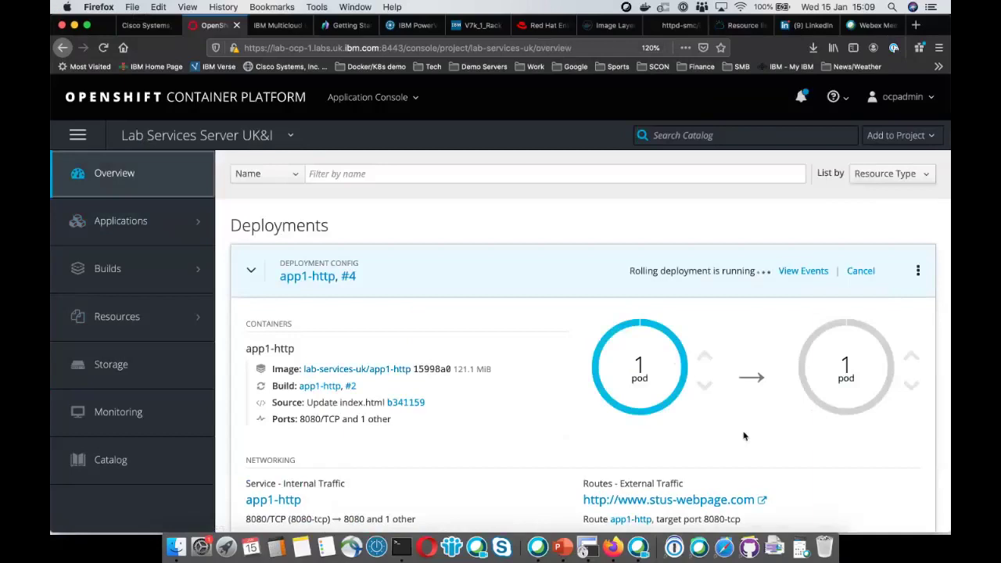
pyautogui.click(153, 371)
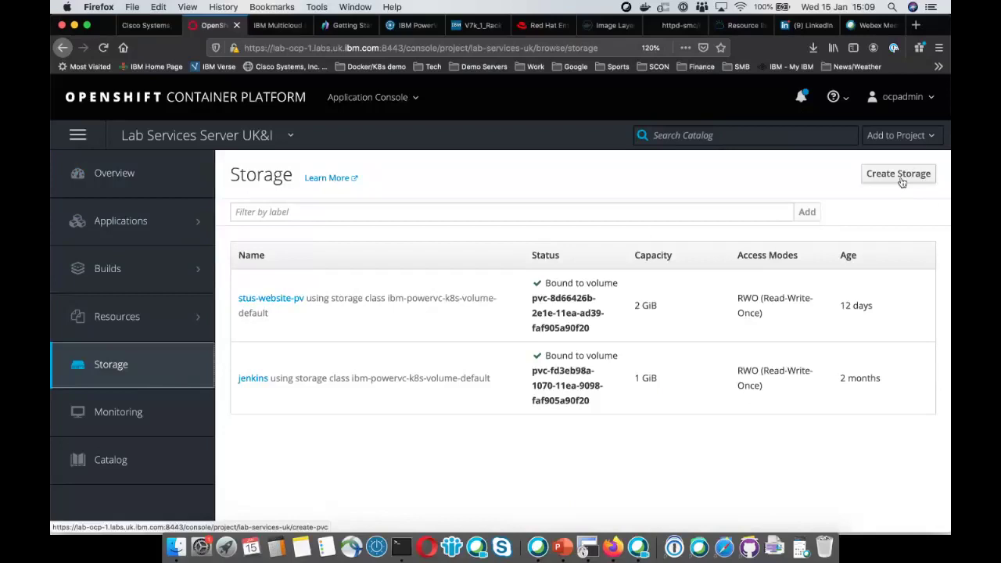
# - Create a new storage claim named test-vug-vol with size 3 GiB
pyautogui.click(901, 179)
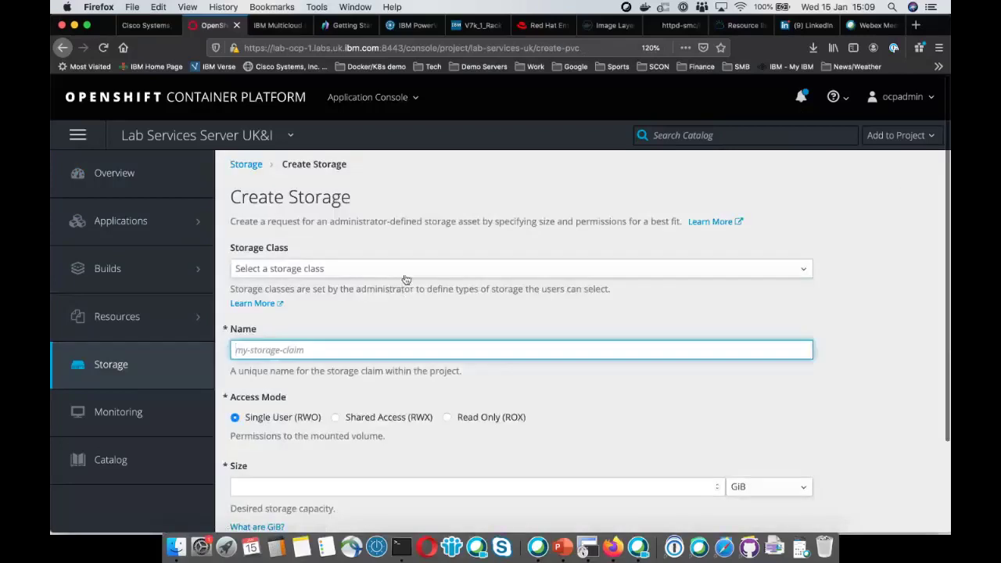
pyautogui.click(405, 346)
pyautogui.click(392, 346)
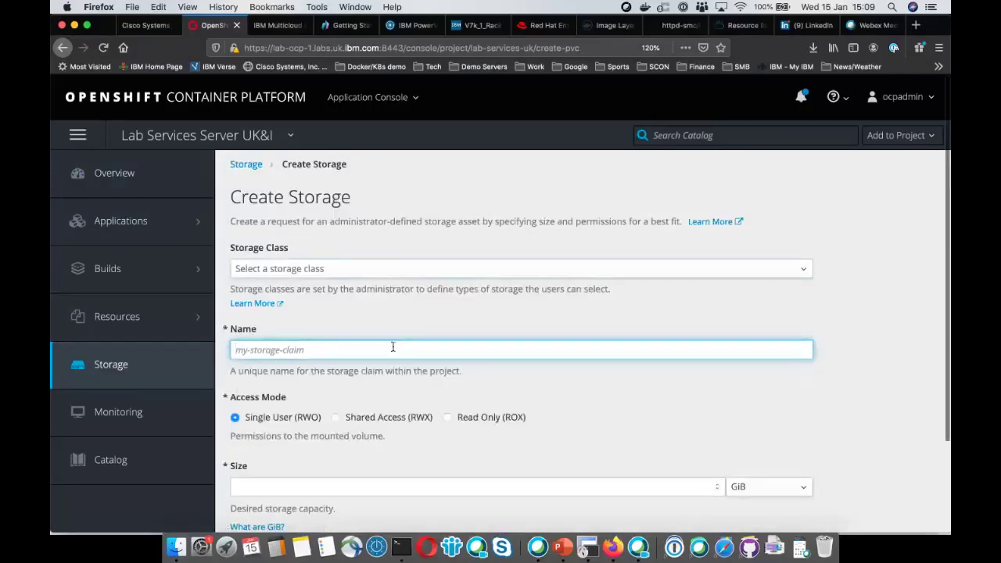
pyautogui.write('test-')
pyautogui.press('BackSpace')
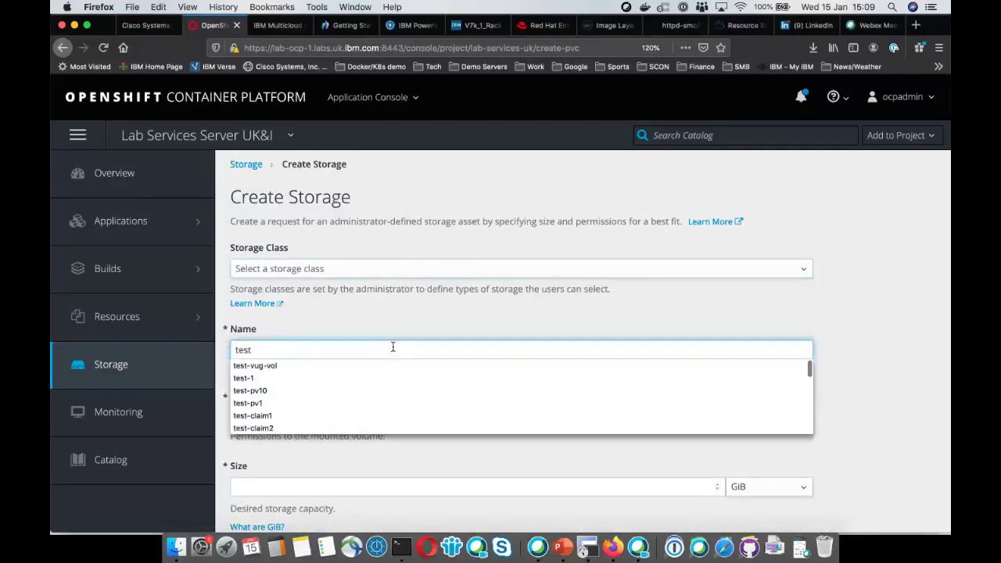
pyautogui.click(370, 365)
pyautogui.click(366, 487)
pyautogui.write('3')
pyautogui.scroll(-3, 636, 441)
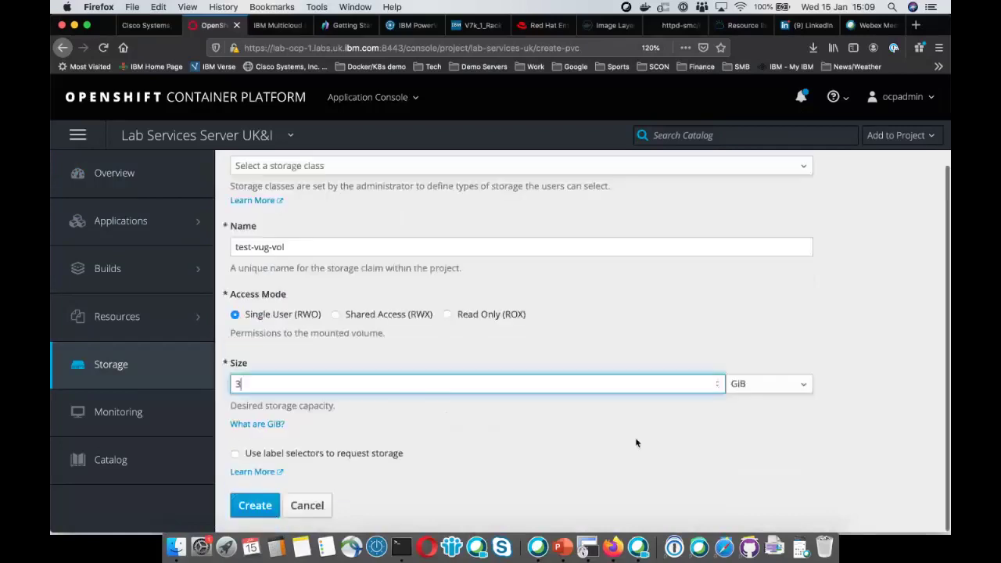
pyautogui.click(242, 504)
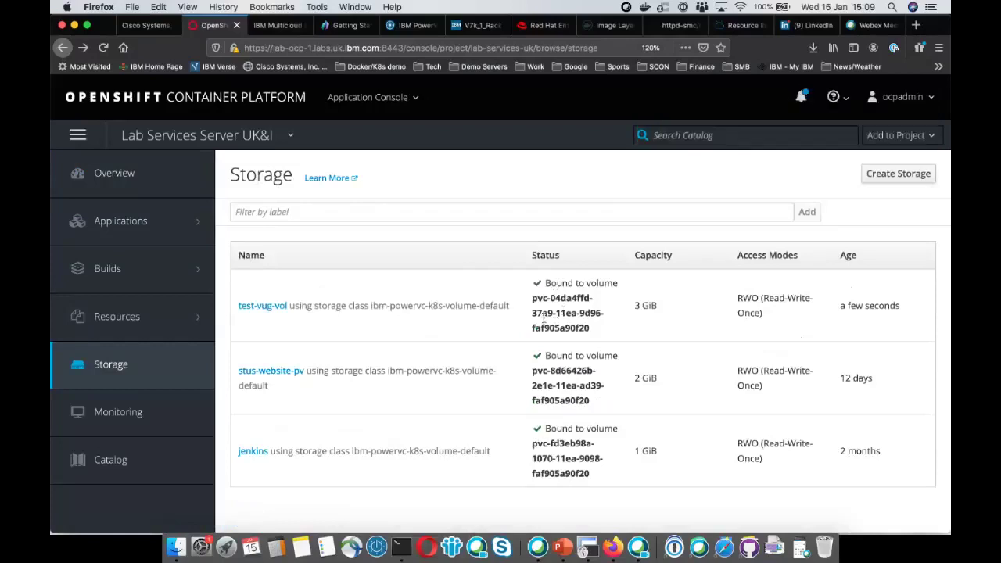
# - Open test-vug-vol's details, select its bound volume ID pvc-04da4ffd, and check its Actions menu
pyautogui.click(264, 306)
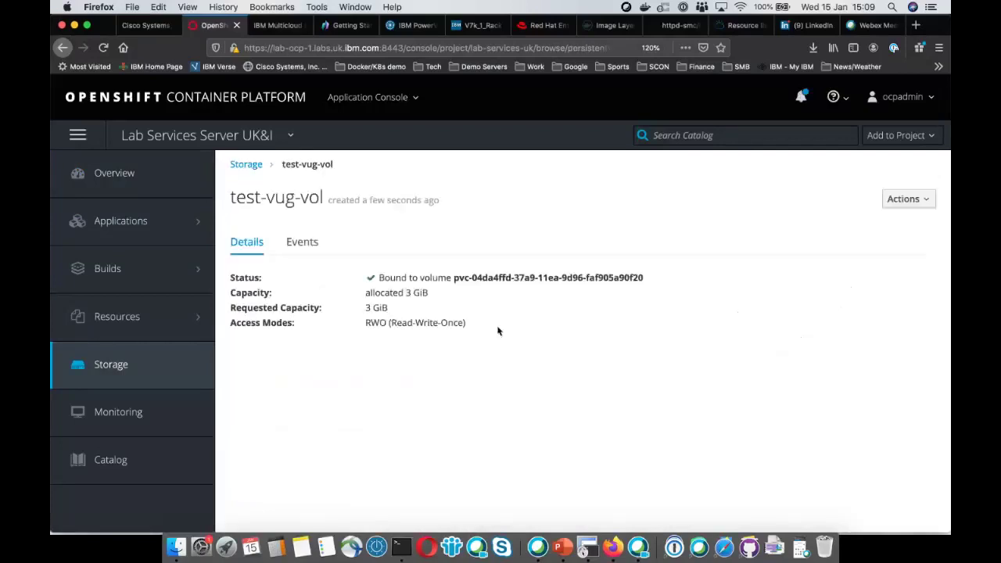
pyautogui.moveTo(454, 277); pyautogui.dragTo(512, 275)
pyautogui.press('super+c')
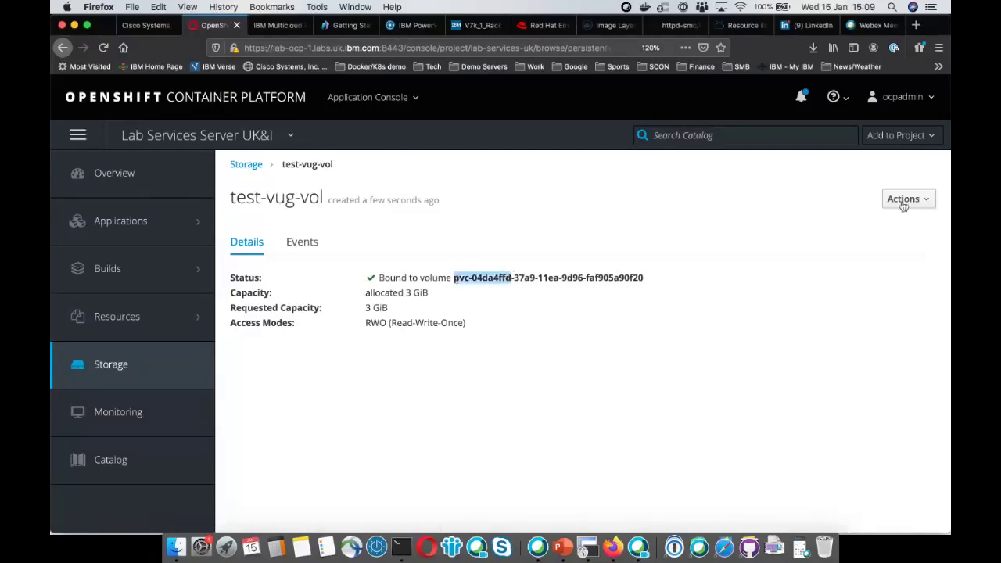
pyautogui.click(903, 200)
pyautogui.click(855, 313)
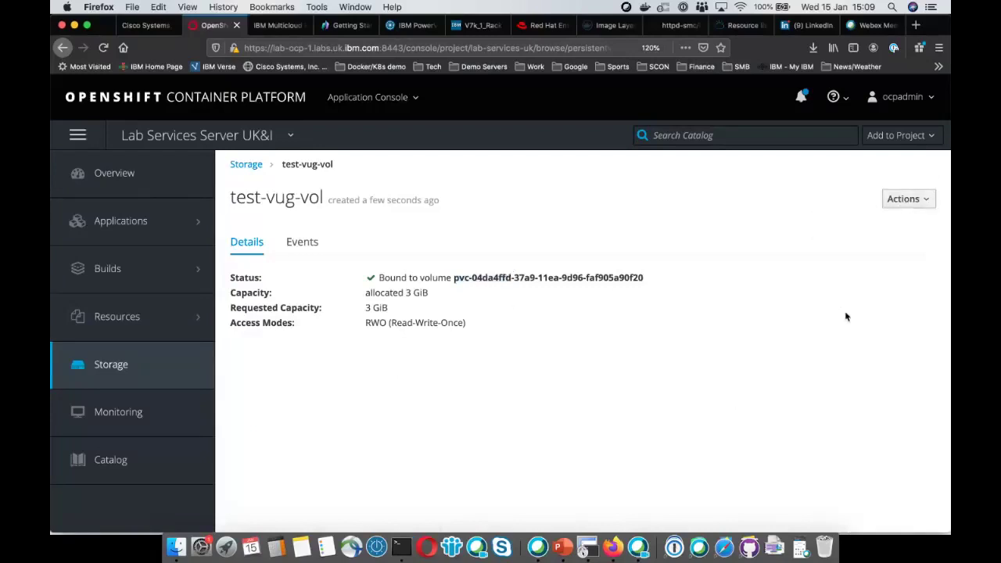
pyautogui.click(455, 31)
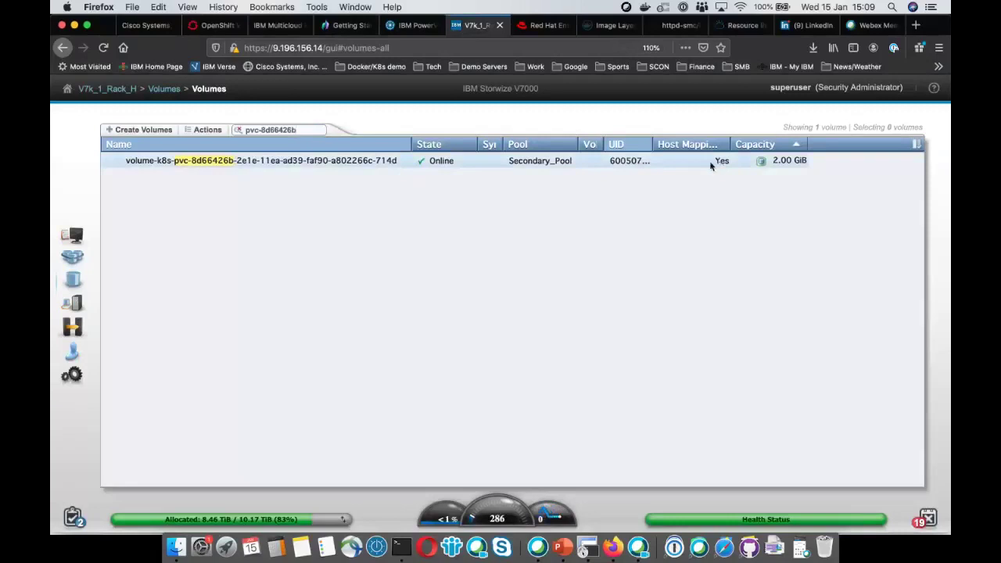
# - Replace the V7000 Volumes filter with the pvc-04da4ffd ID to show its 3.00 GiB volume
pyautogui.moveTo(307, 129); pyautogui.dragTo(229, 125)
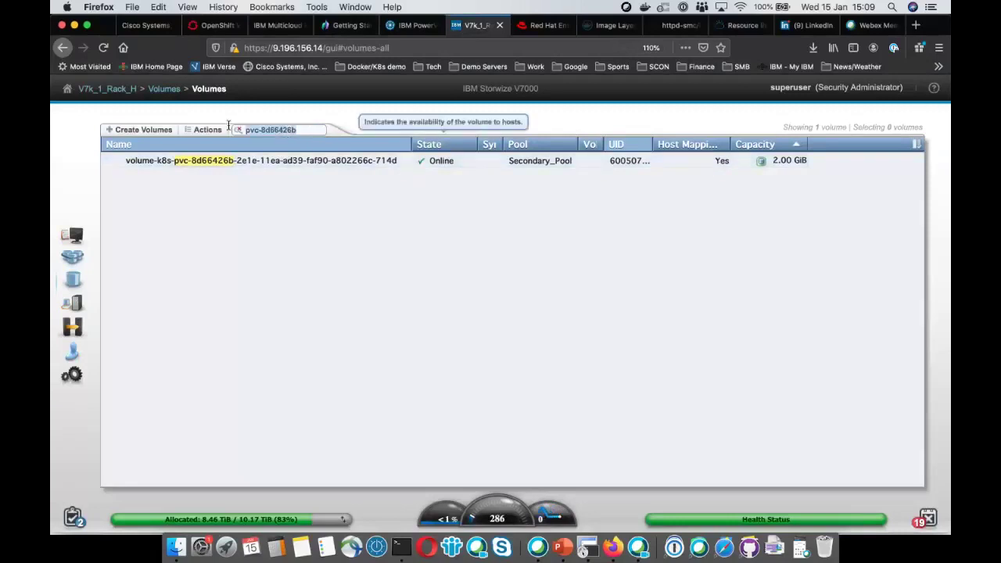
pyautogui.press('super+v')
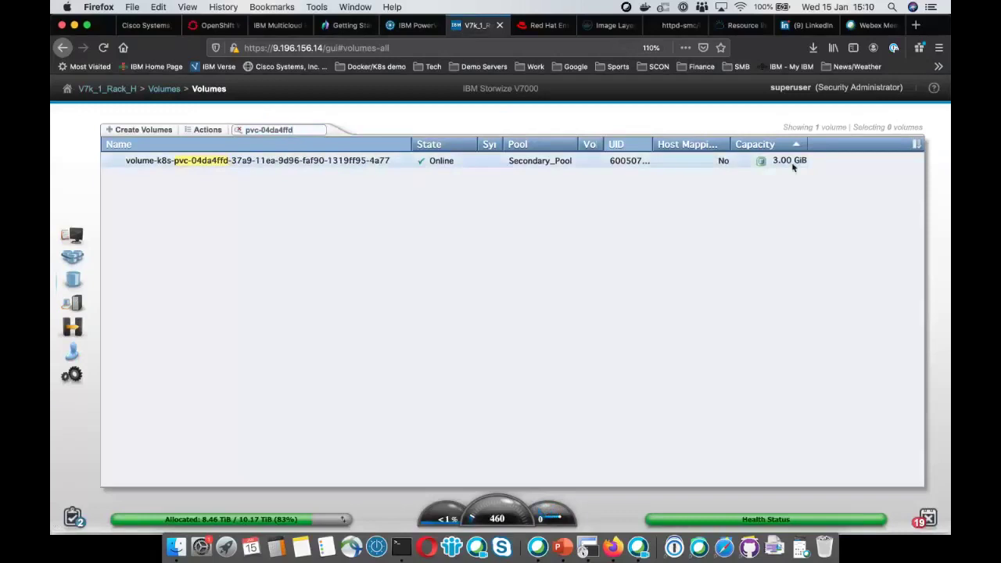
pyautogui.click(220, 29)
# - Delete test-vug-vol via Actions > Delete and confirm, then view app1-http #4 on the Overview
pyautogui.click(905, 198)
pyautogui.click(882, 223)
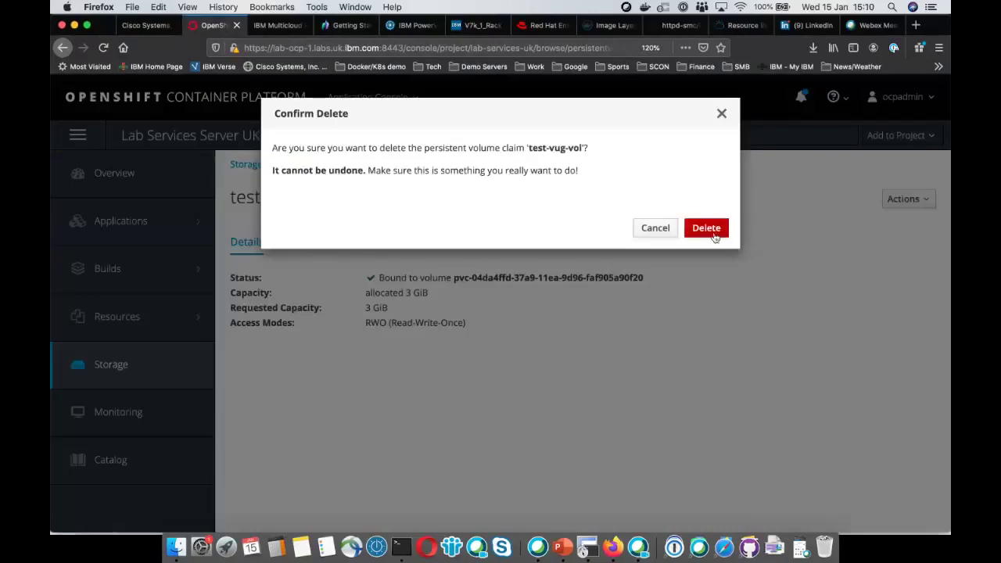
pyautogui.click(706, 230)
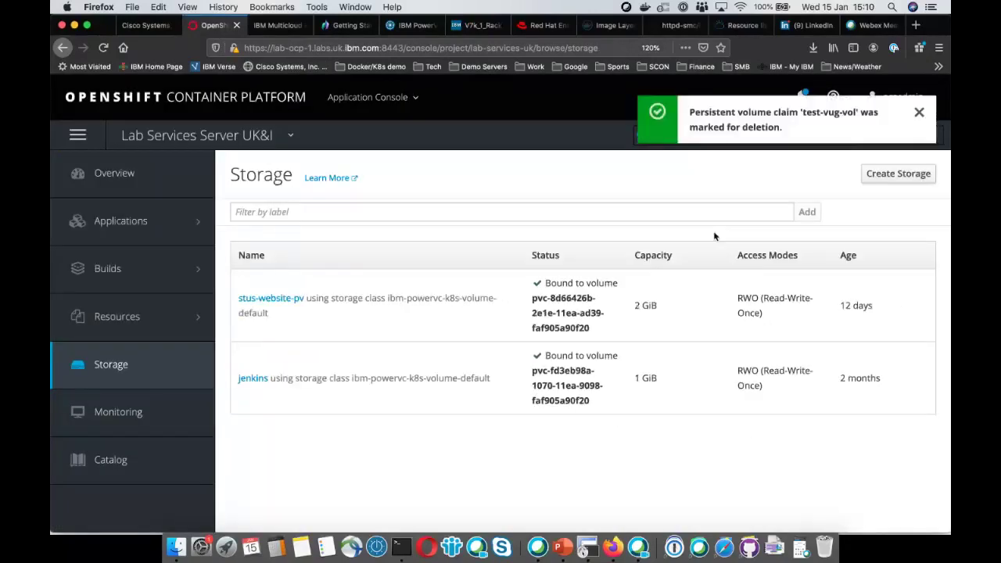
pyautogui.click(133, 180)
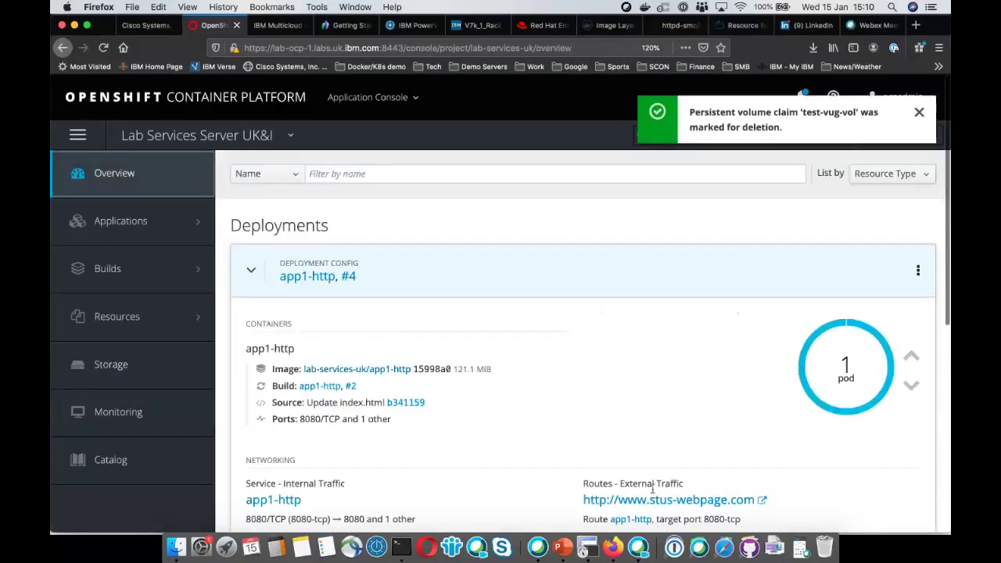
# - Check the app's public route page, then open pod app1-http-4-r8pfd from deployment #4
pyautogui.click(657, 497)
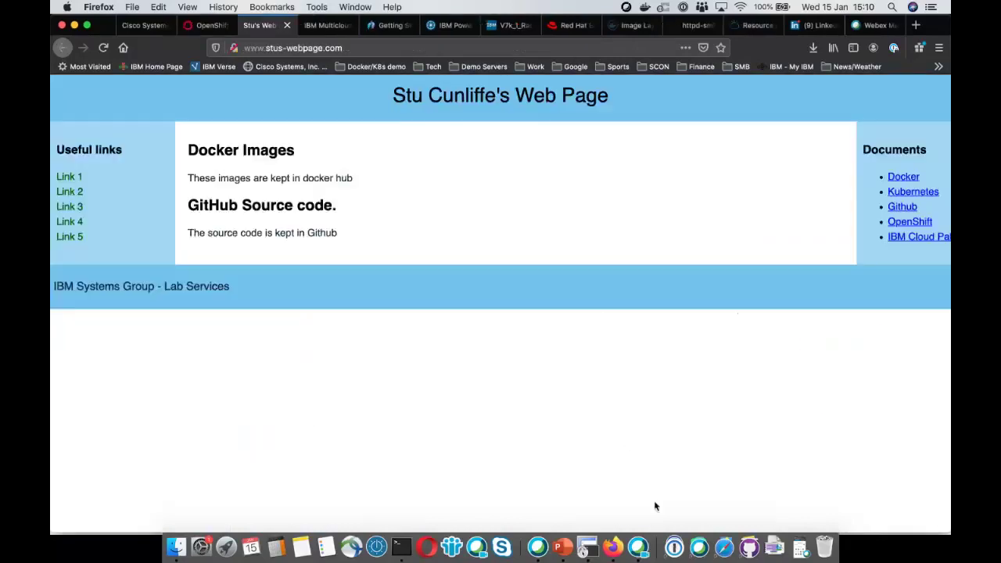
pyautogui.click(205, 25)
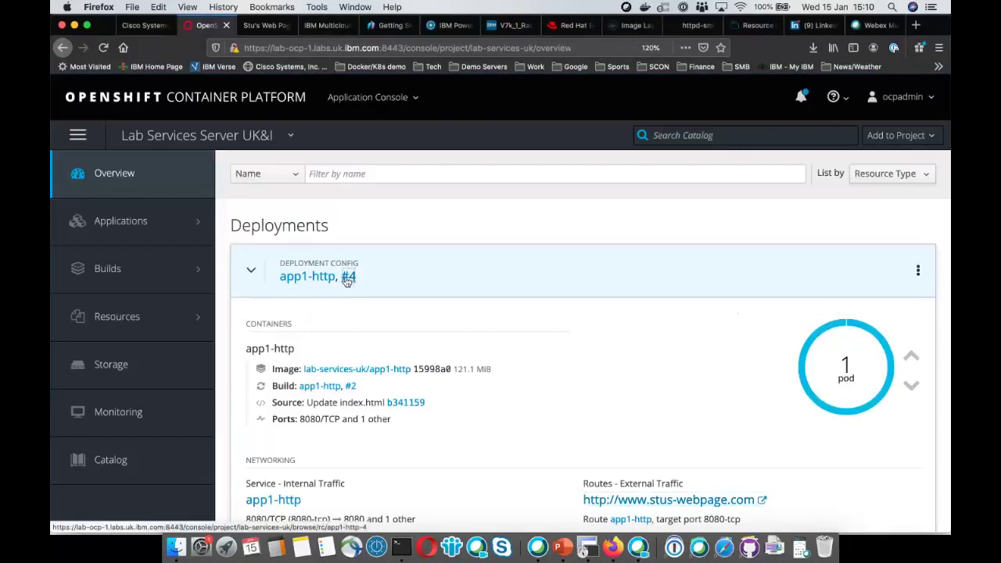
pyautogui.click(348, 277)
pyautogui.scroll(-5, 421, 281)
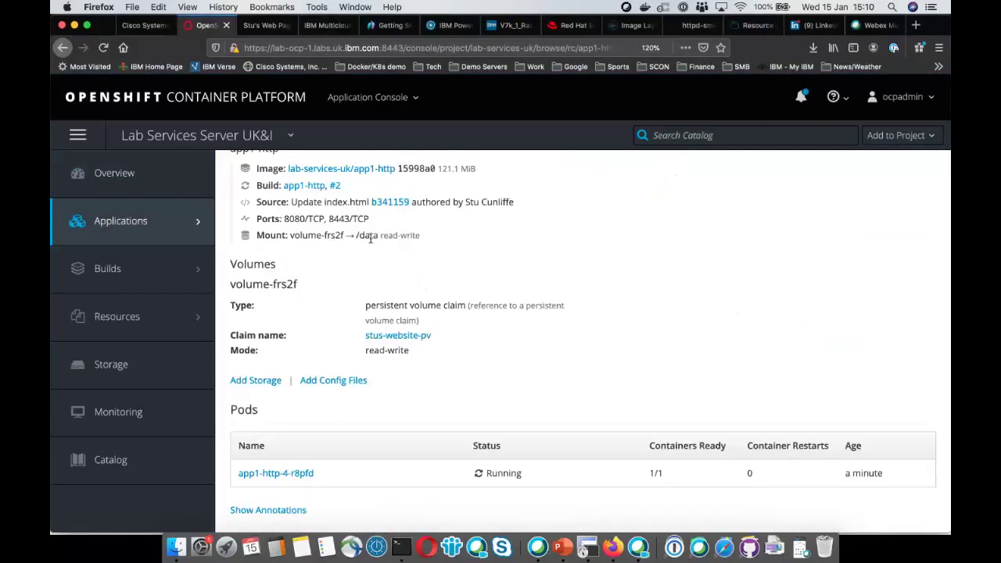
pyautogui.click(299, 475)
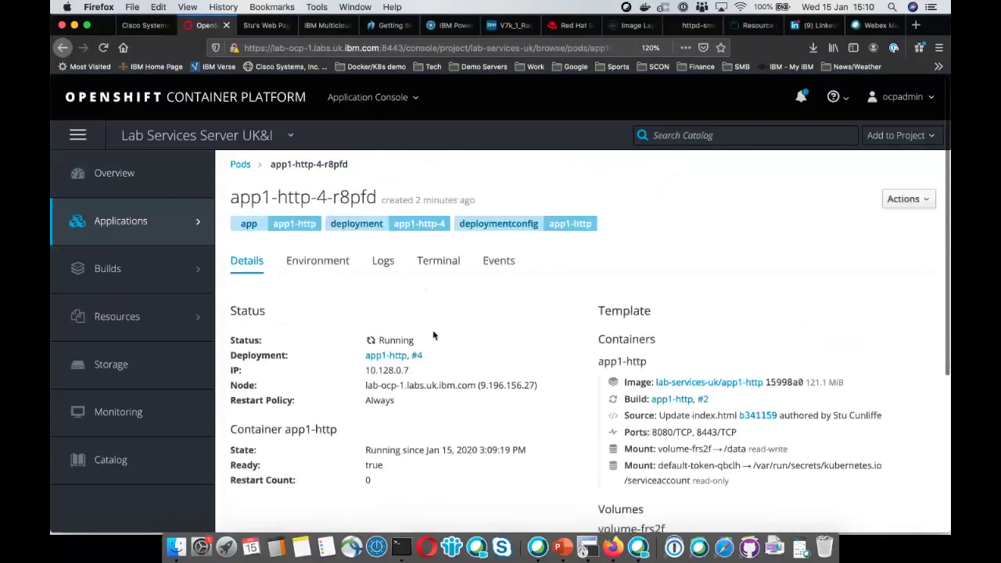
# - In the pod terminal, run df and change into the /data directory
pyautogui.click(449, 267)
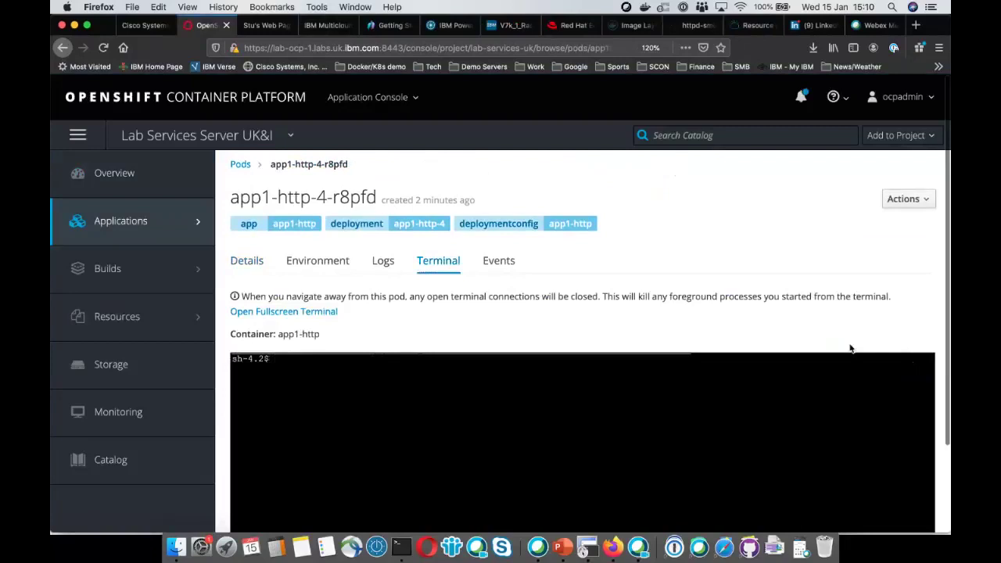
pyautogui.scroll(-3, 941, 350)
pyautogui.write('df')
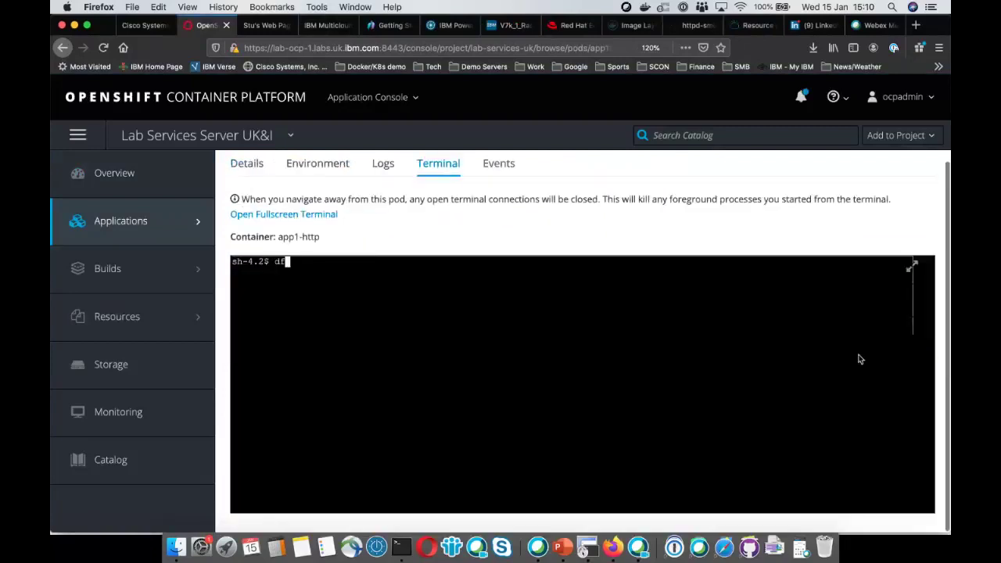
pyautogui.press('Return')
pyautogui.write('cd /data')
pyautogui.press('Return')
# - Check the /data volume's disk usage with df -h . after correcting the mistyped command
pyautogui.write('du 0')
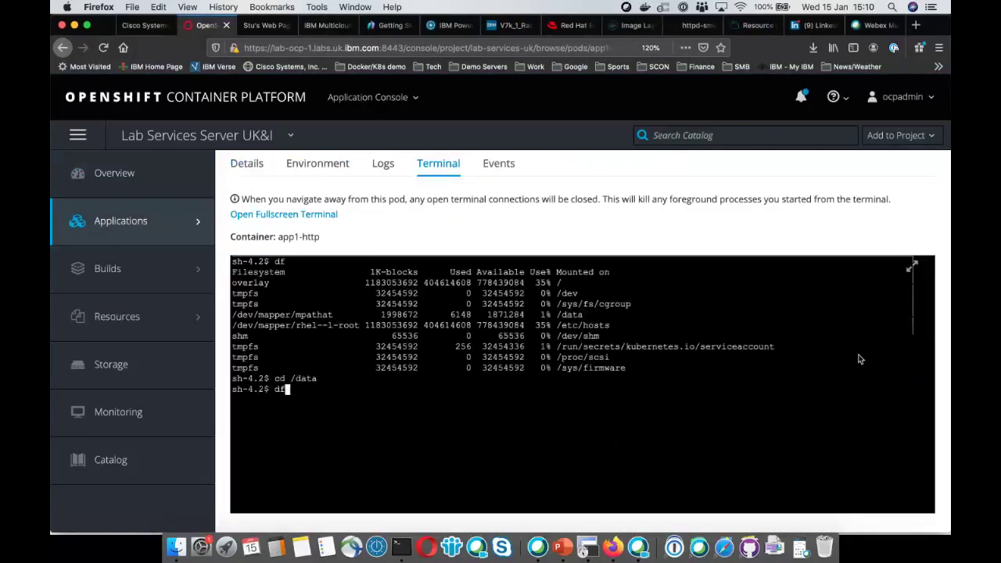
pyautogui.press('BackSpace')
pyautogui.write('-h.')
pyautogui.press('Return')
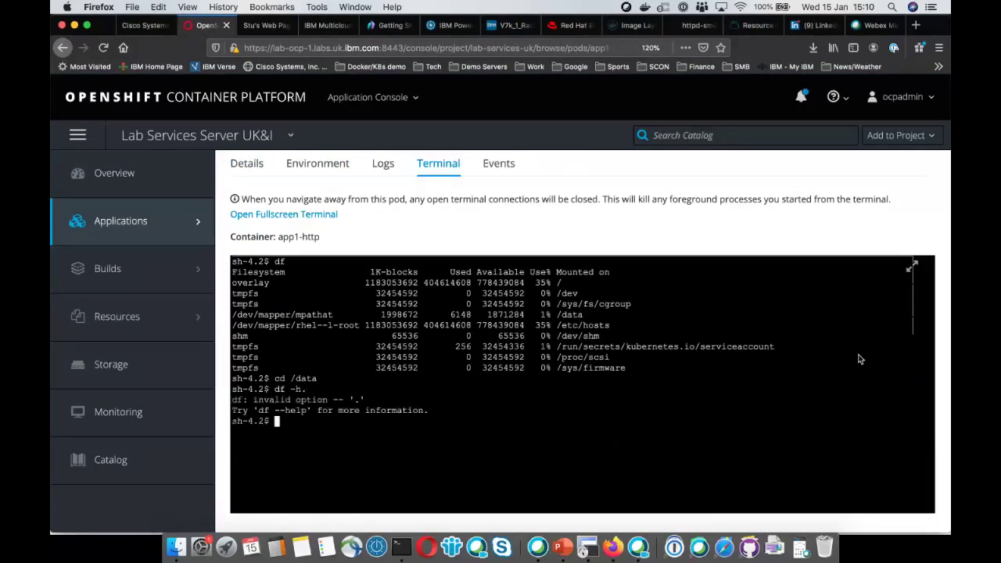
pyautogui.press('Up')
pyautogui.press('BackSpace')
pyautogui.write('.')
pyautogui.press('Return')
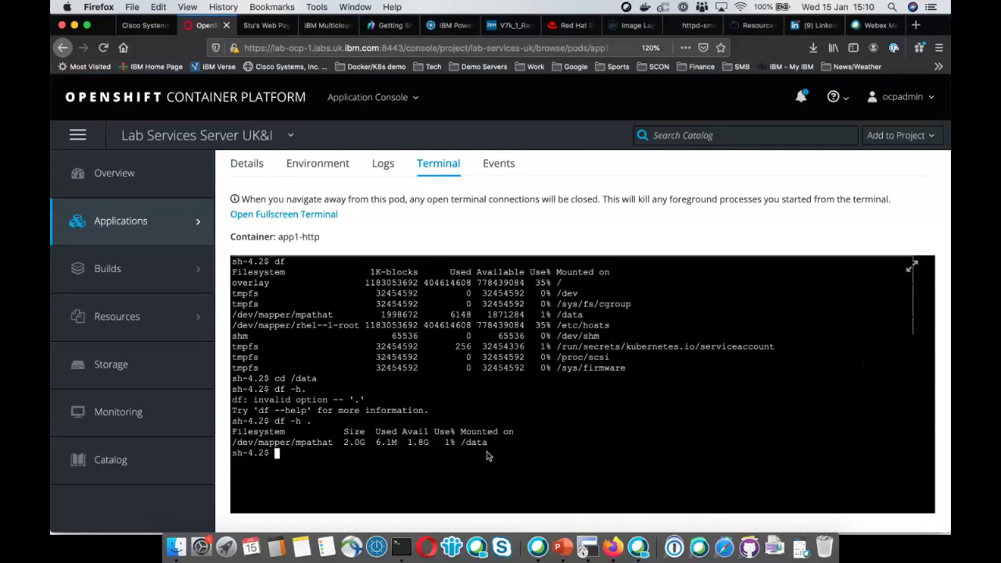
# - List /data with ls -ltra, show config.data's contents, then advance the presentation slides
pyautogui.write('ls -ltra')
pyautogui.press('Return')
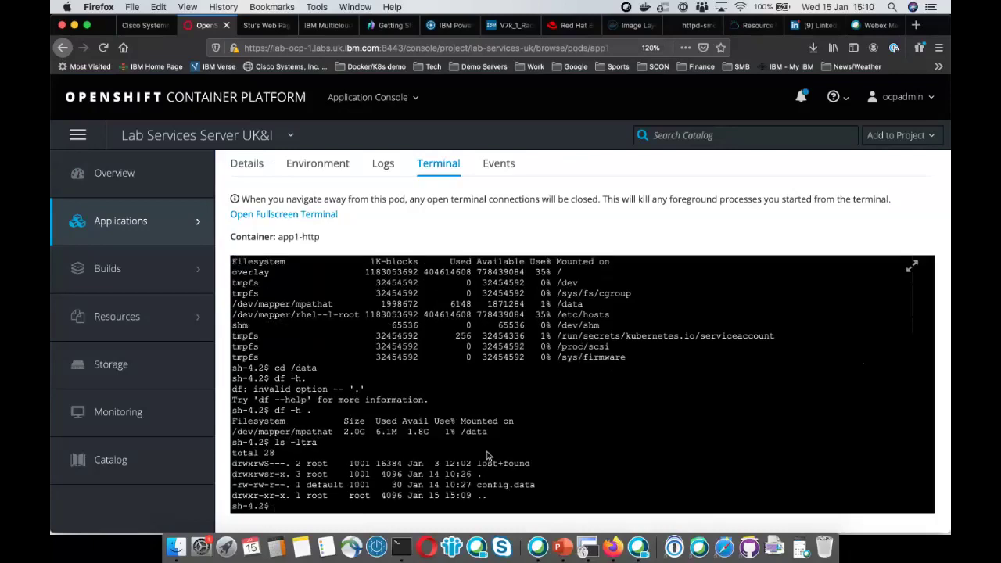
pyautogui.write('cat config.data')
pyautogui.press('Return')
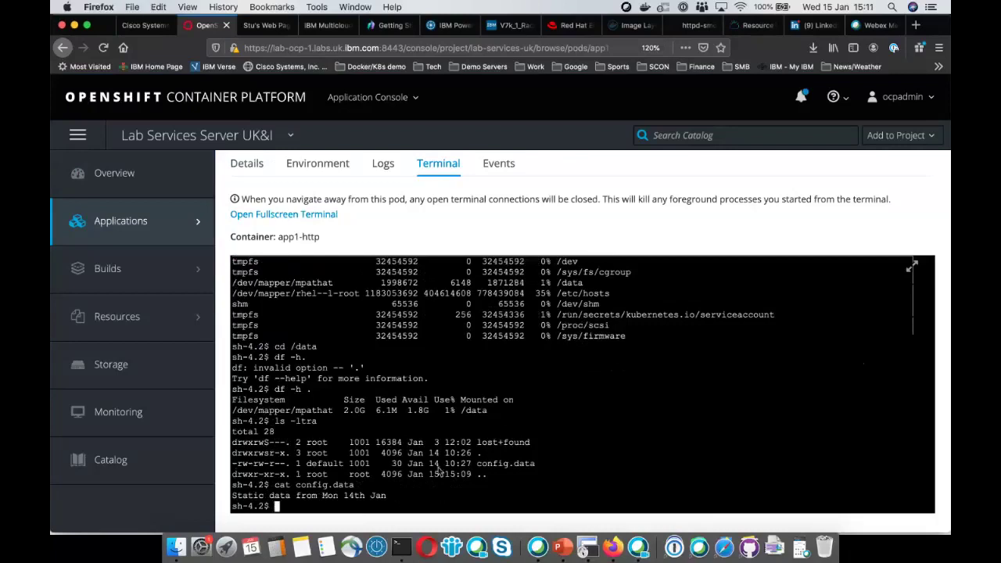
pyautogui.moveTo(430, 464); pyautogui.dragTo(454, 466)
pyautogui.click(561, 548)
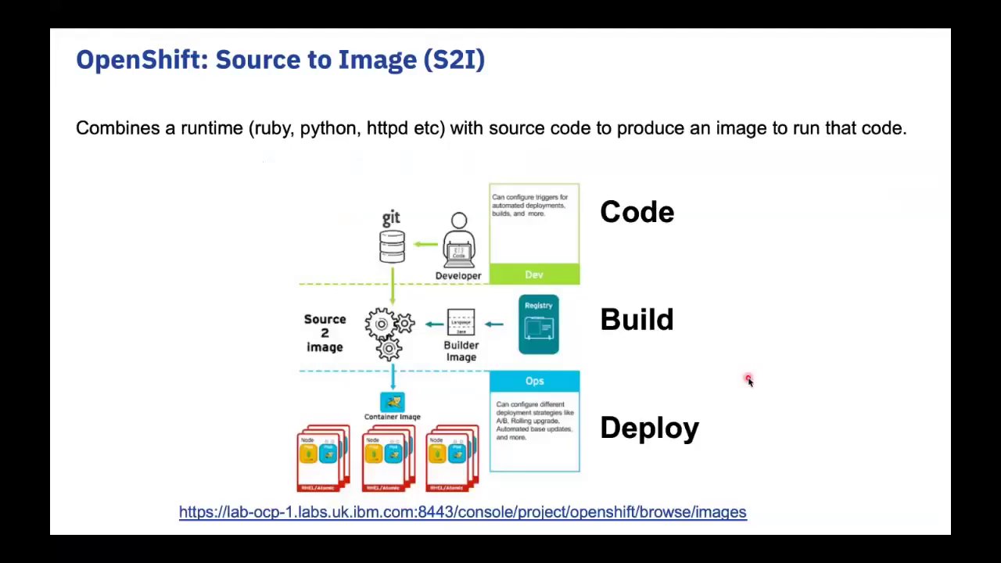
pyautogui.click(749, 379)
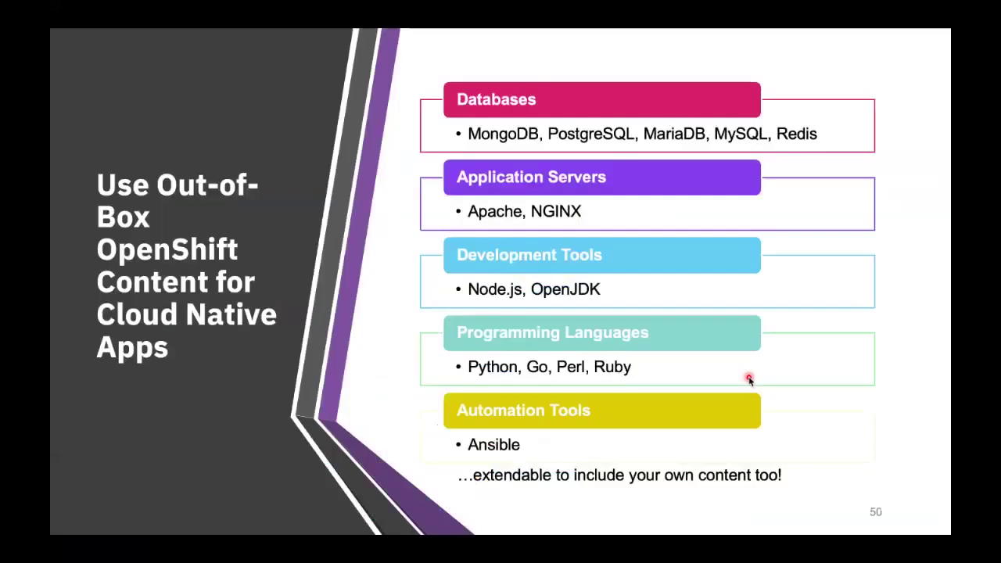
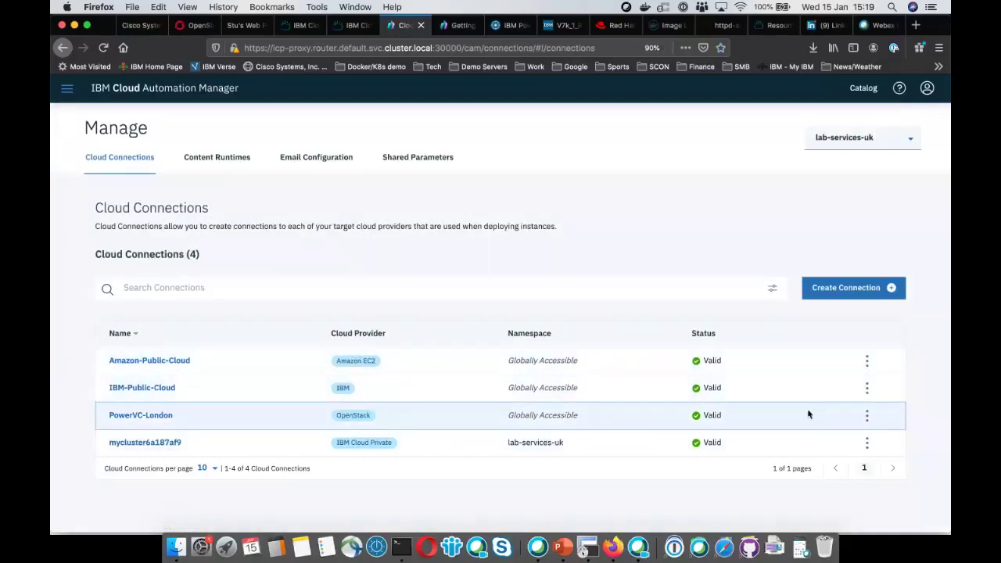
pyautogui.click(858, 289)
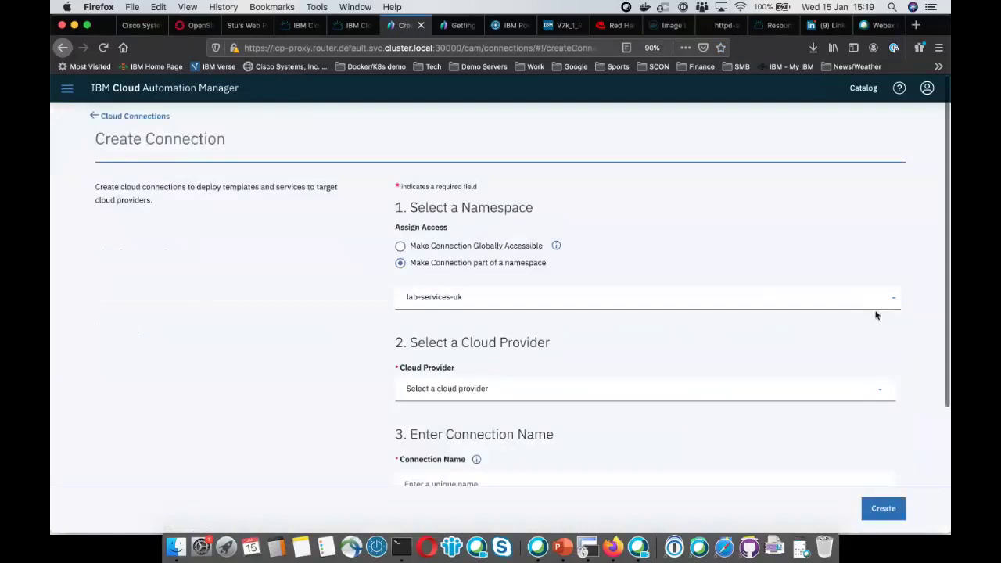
pyautogui.click(889, 401)
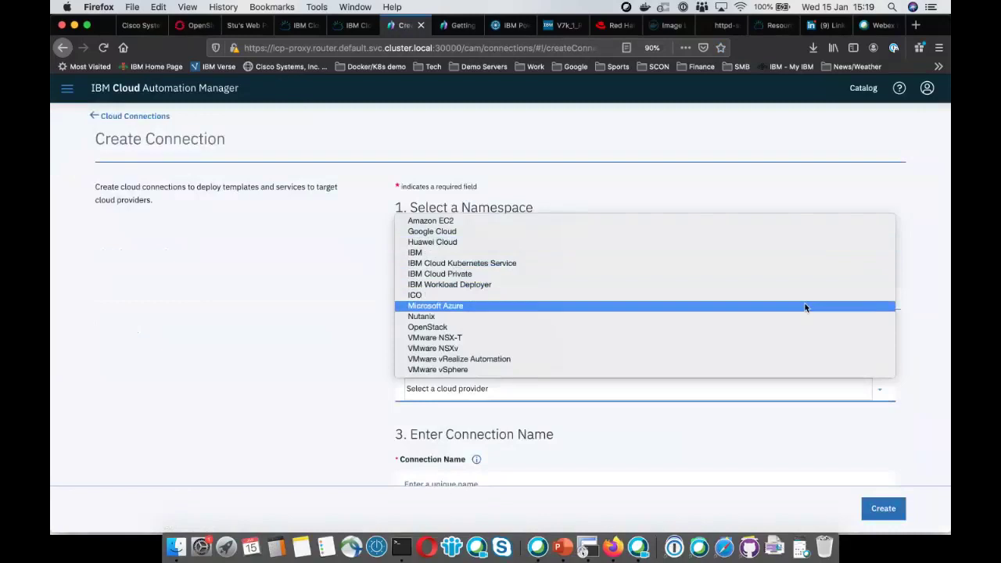
pyautogui.click(919, 361)
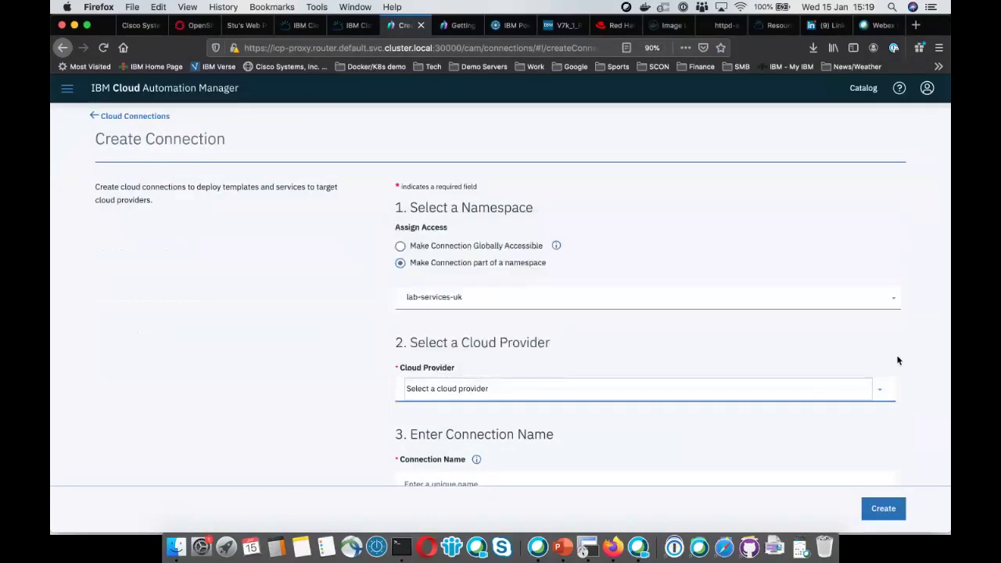
pyautogui.click(129, 117)
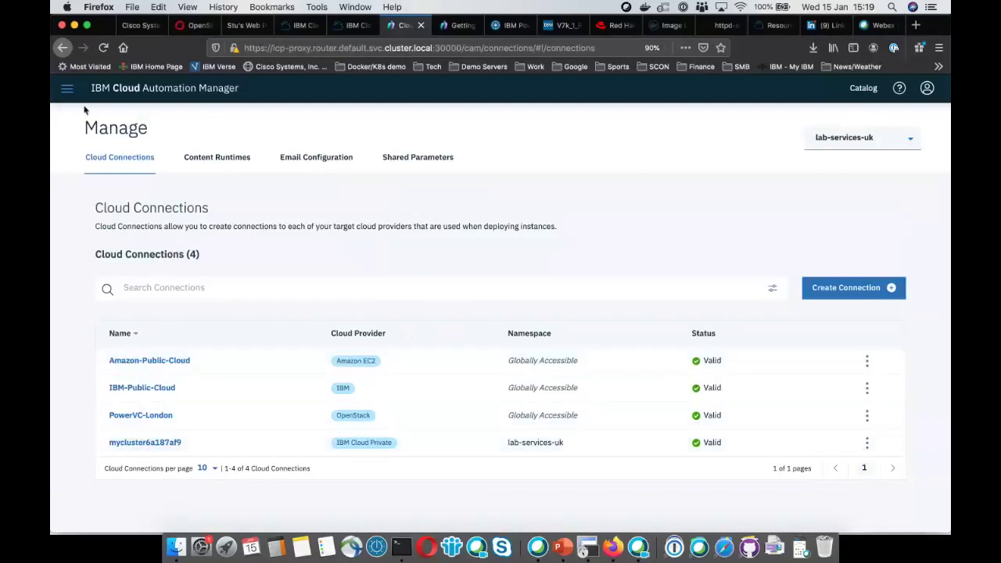
# - Go to the template Library from the navigation menu's Library section
pyautogui.click(66, 90)
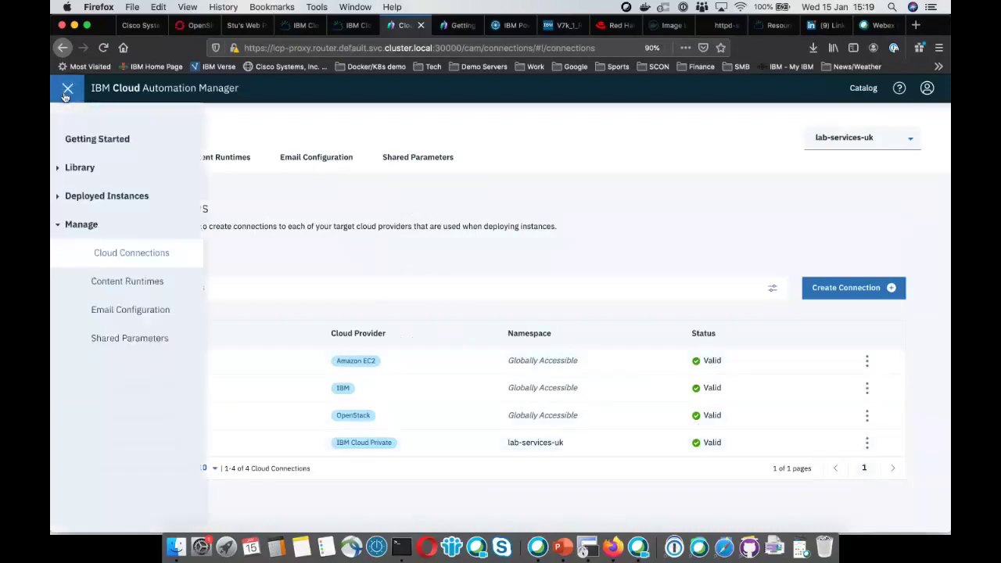
pyautogui.click(66, 169)
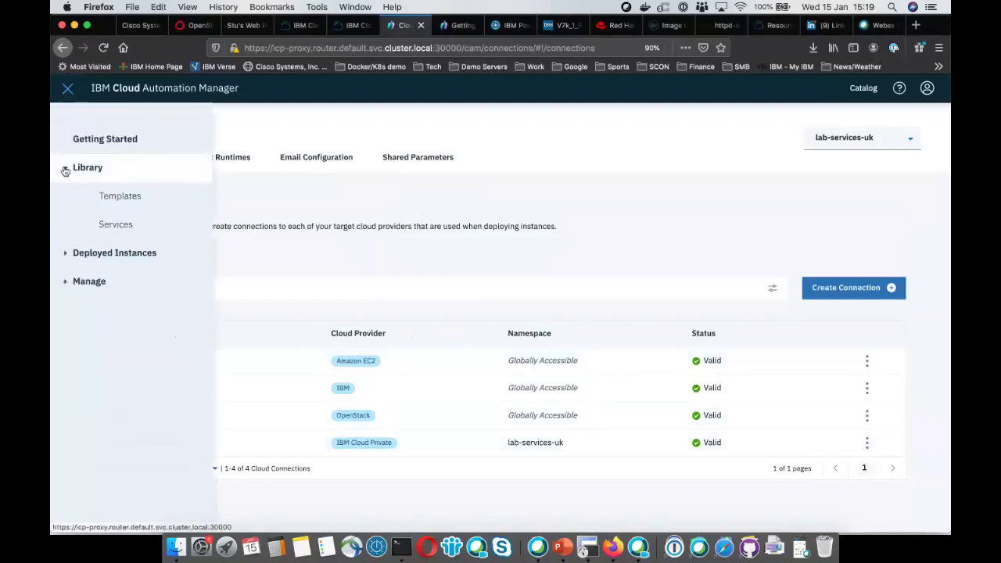
pyautogui.click(140, 210)
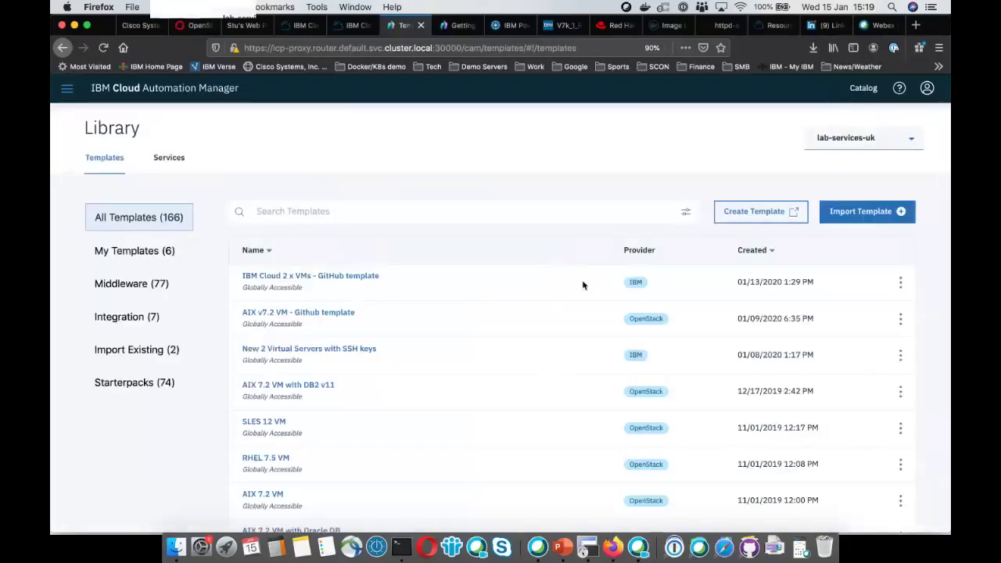
# - Filter templates to the IBM cloud provider and show 100 templates per page
pyautogui.click(688, 215)
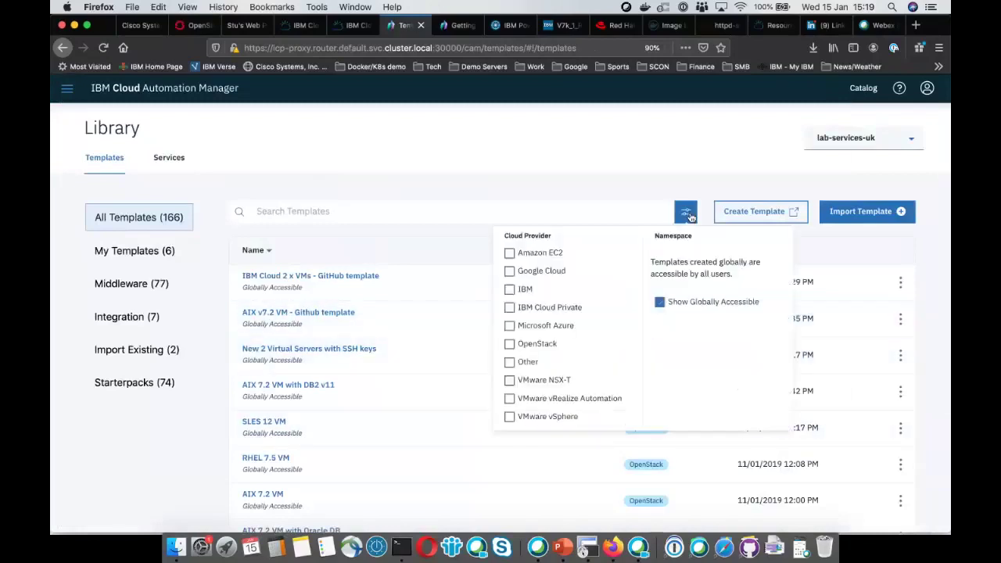
pyautogui.click(519, 290)
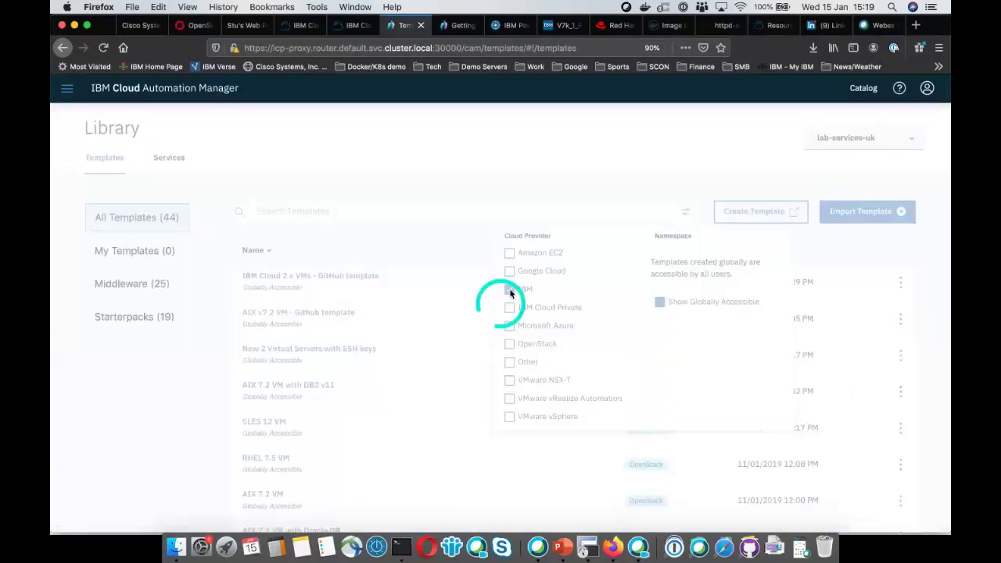
pyautogui.click(133, 467)
pyautogui.scroll(-3, 485, 353)
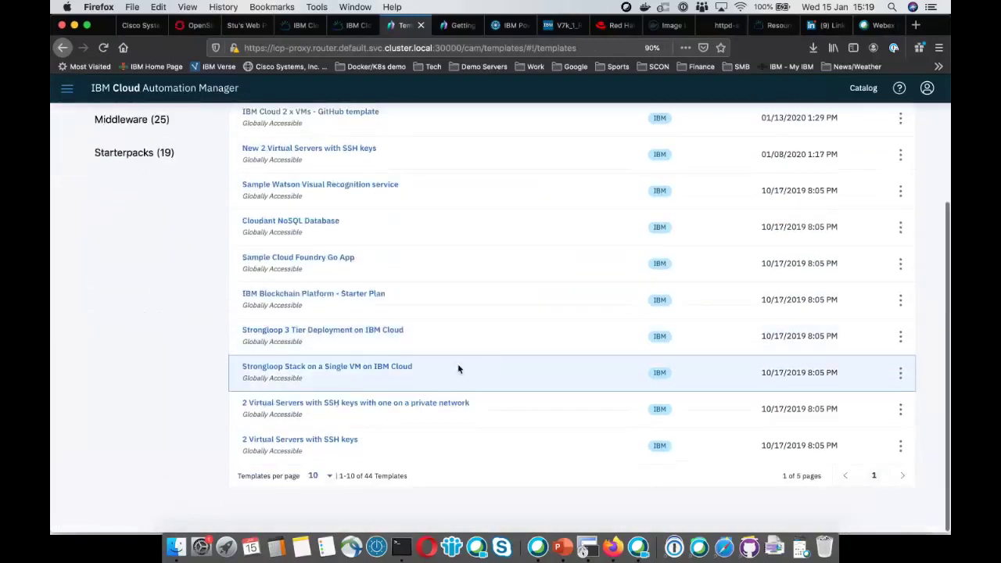
pyautogui.click(319, 477)
pyautogui.click(325, 509)
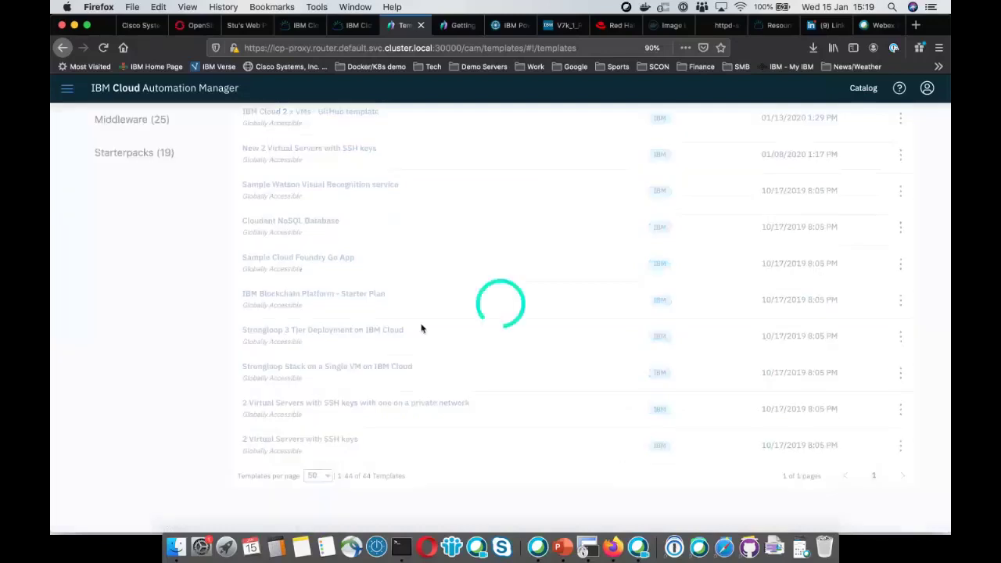
pyautogui.scroll(-2, 485, 282)
pyautogui.scroll(-2, 484, 282)
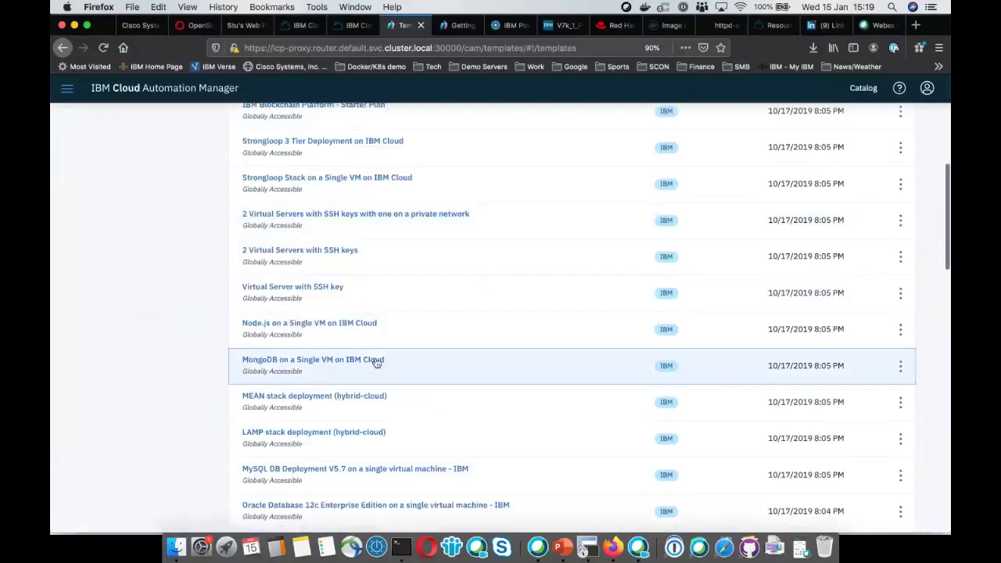
# - Open the MongoDB on a Single VM on IBM Cloud template, closing the stray LinkedIn tab
pyautogui.click(368, 362)
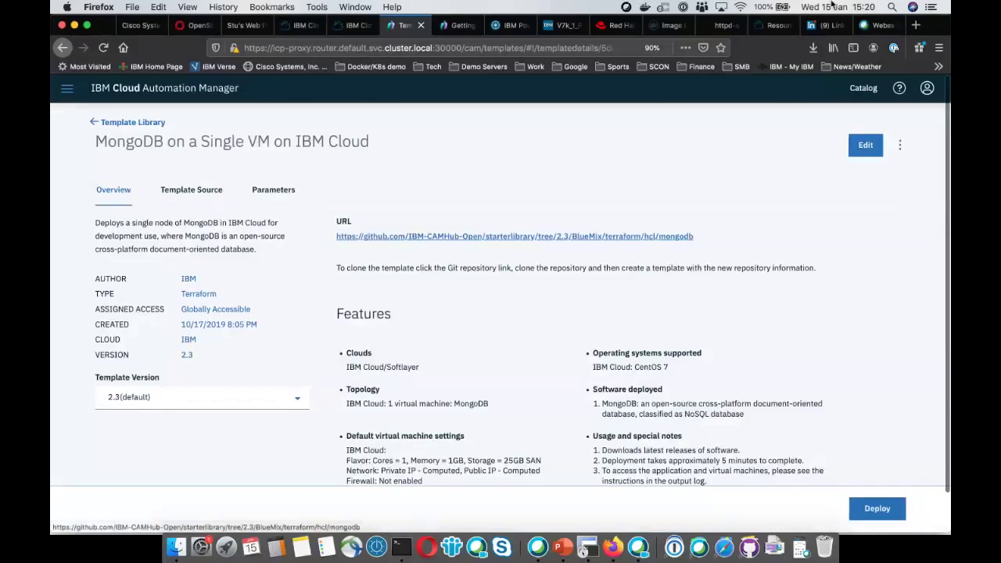
pyautogui.click(833, 28)
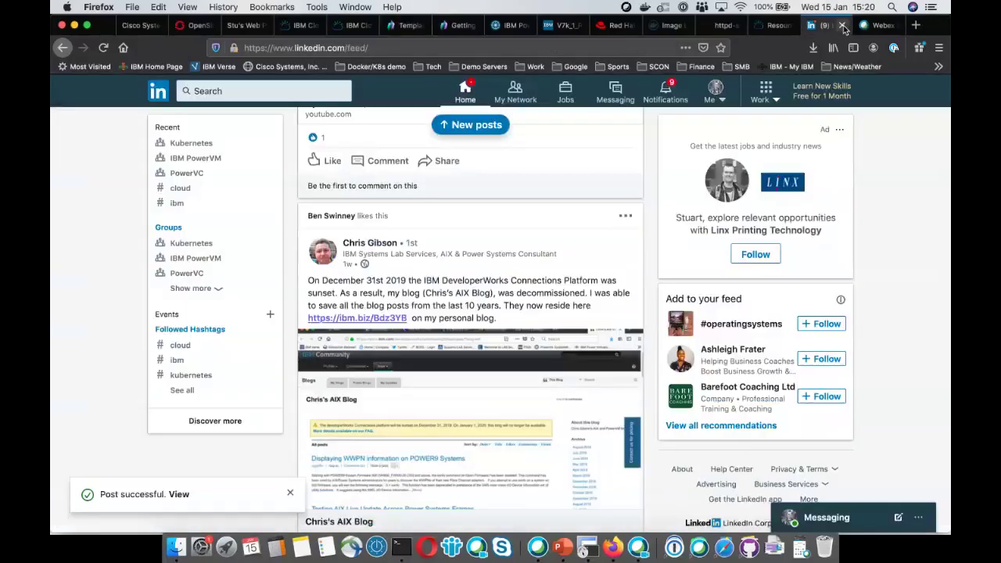
pyautogui.click(843, 26)
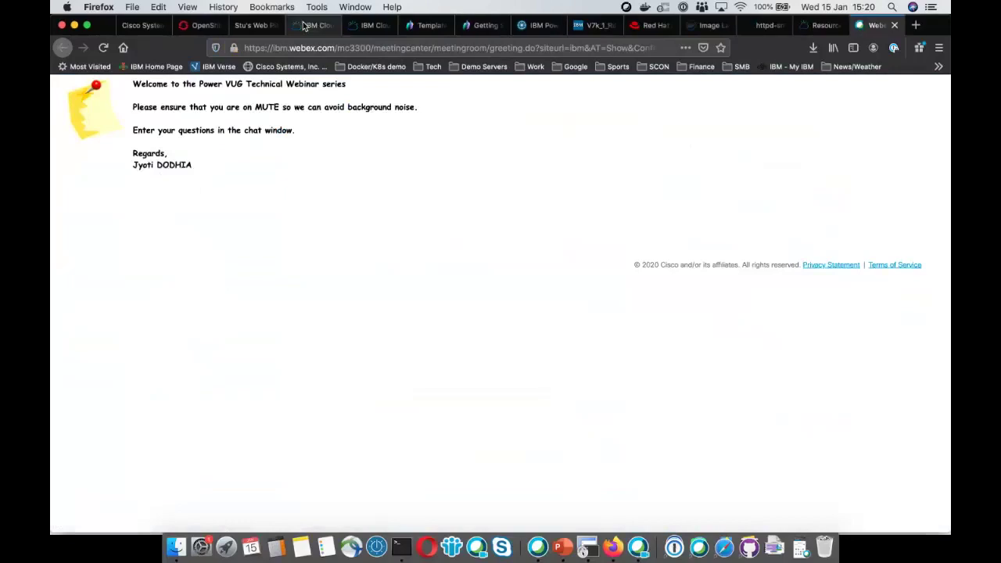
pyautogui.click(205, 25)
pyautogui.click(426, 25)
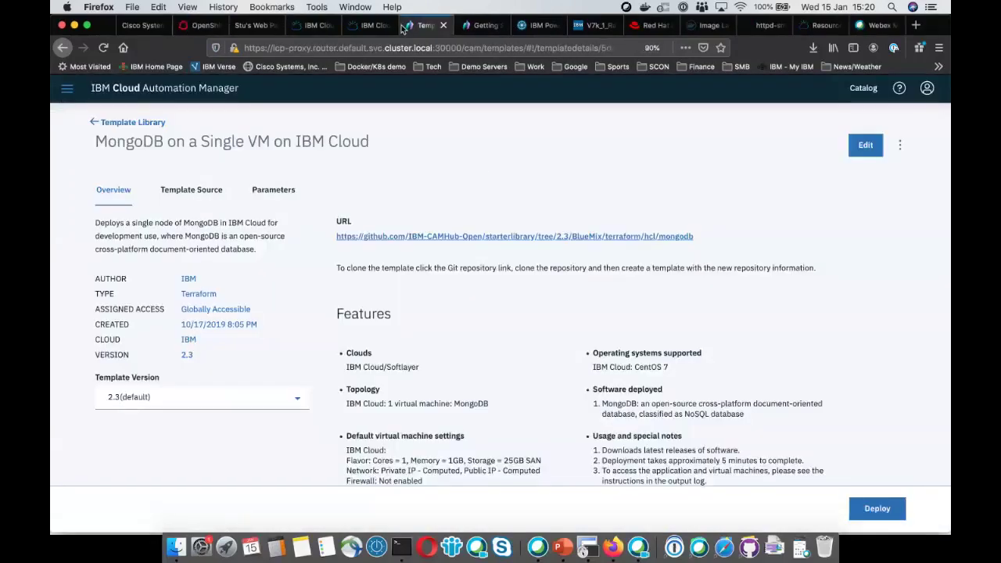
pyautogui.scroll(-1, 547, 234)
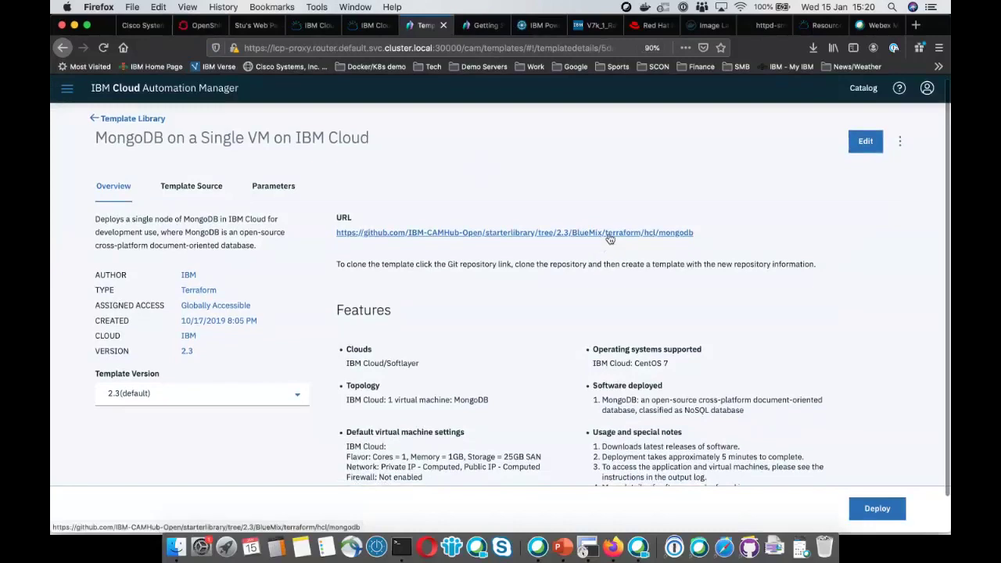
# - Open the template's GitHub repository, browse it, and return to the template details
pyautogui.click(610, 239)
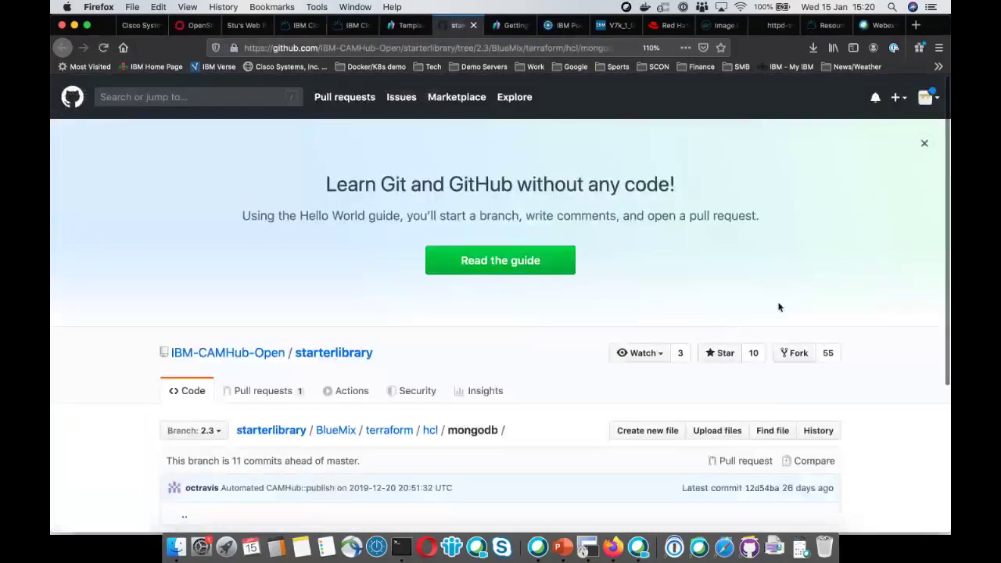
pyautogui.scroll(-5, 777, 306)
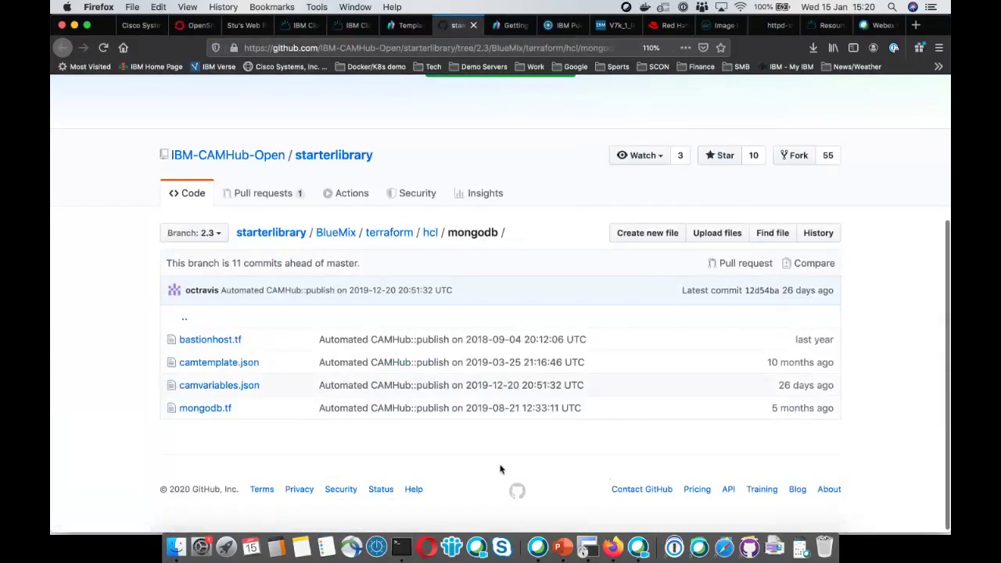
pyautogui.scroll(5, 520, 469)
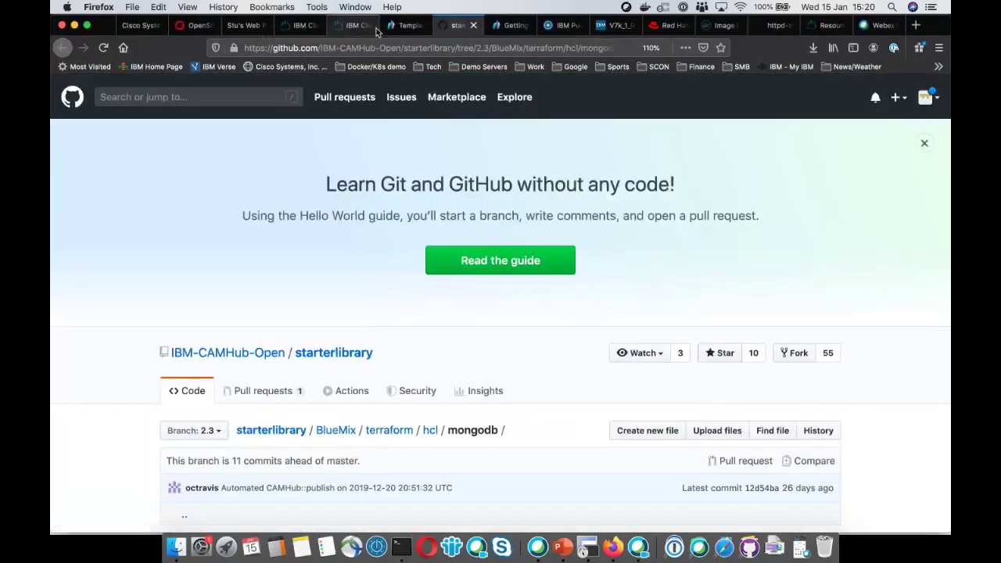
pyautogui.click(405, 25)
# - Back in the template Library, remove the IBM provider filter and show only My Templates
pyautogui.click(130, 118)
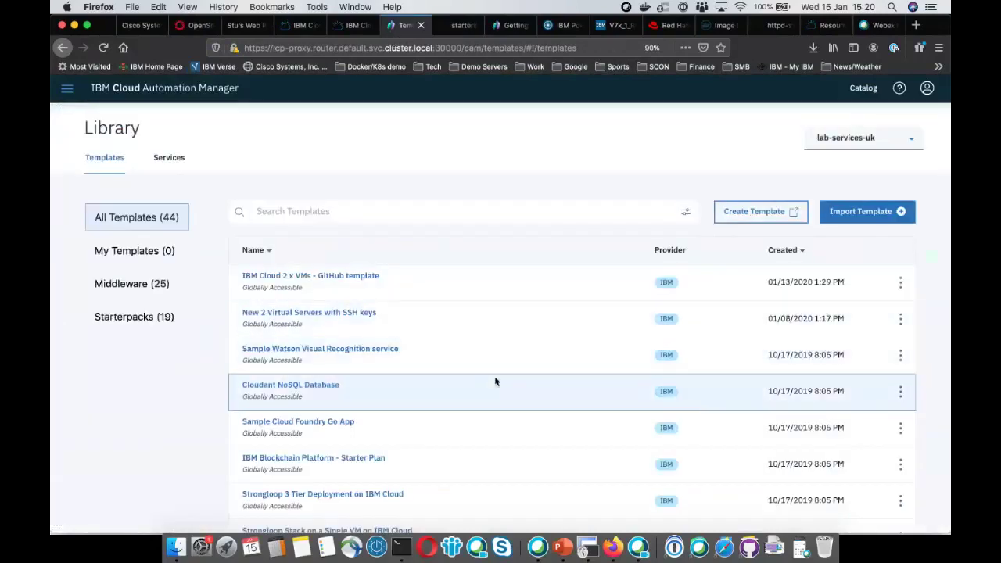
pyautogui.click(686, 211)
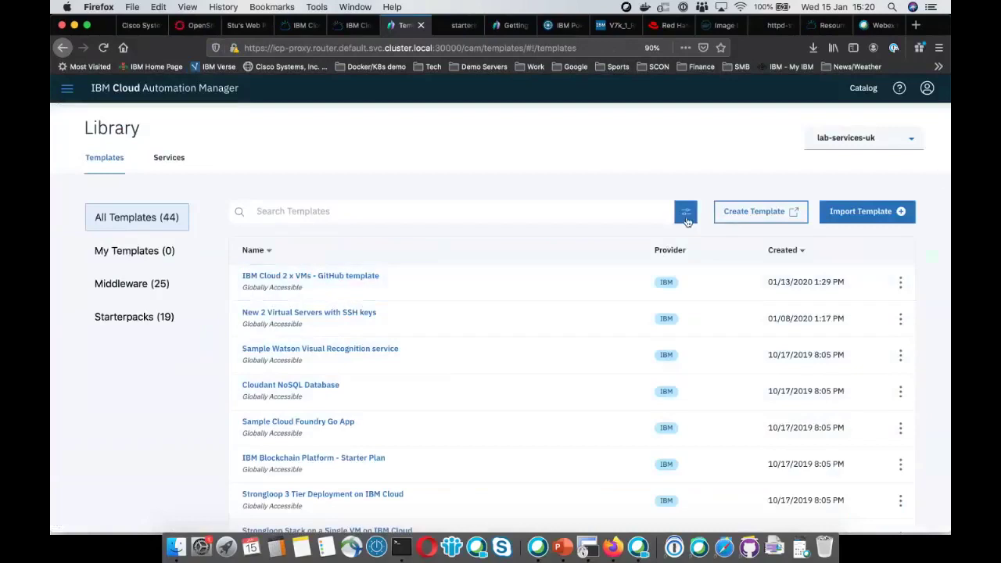
pyautogui.click(510, 291)
pyautogui.click(147, 256)
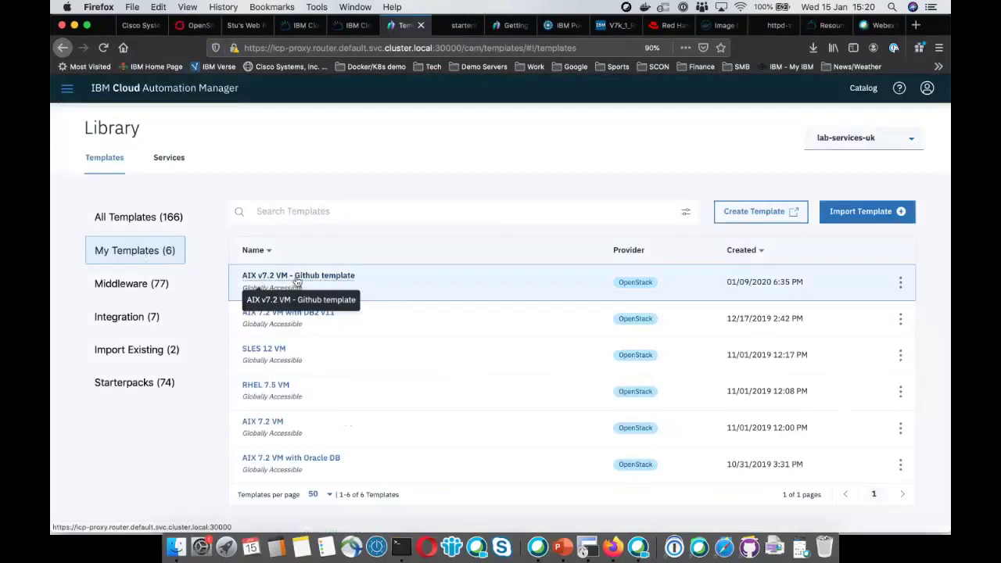
# - Open the AIX v7.2 VM - Github template and follow its GitHub repository link
pyautogui.click(297, 276)
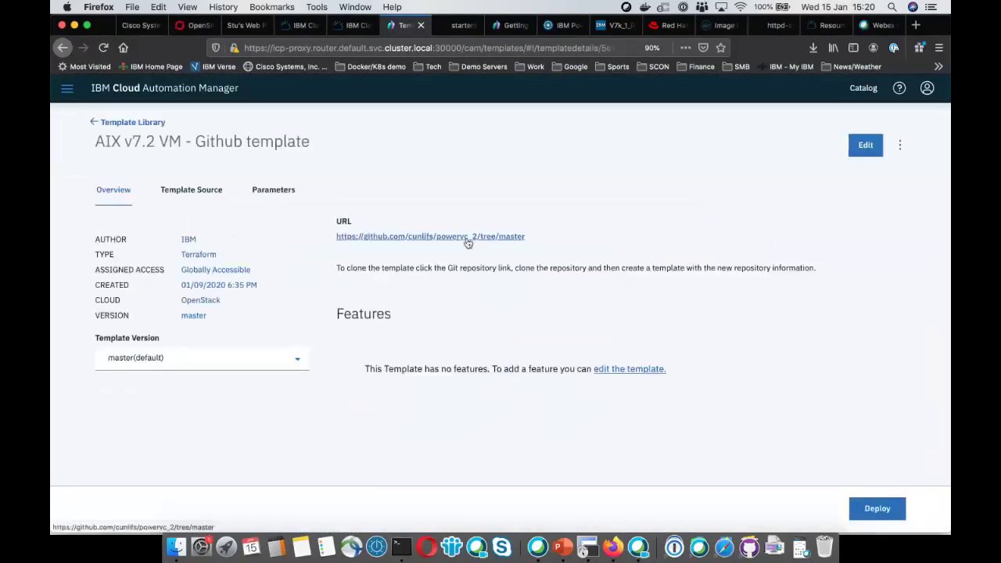
pyautogui.click(466, 236)
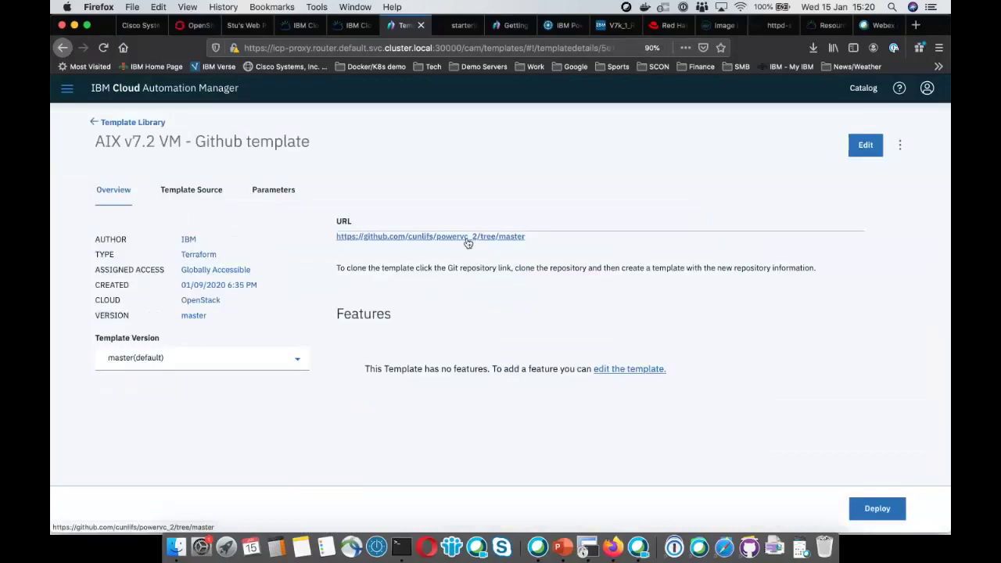
pyautogui.scroll(-5, 626, 252)
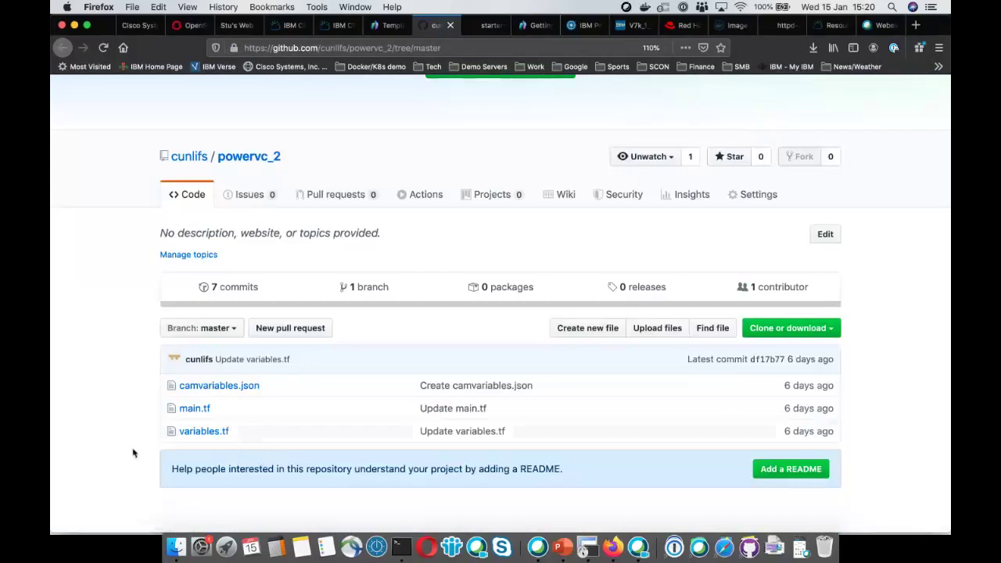
# - Review main.tf, highlighting the aix-vm name prefix and the single-vm-ip and single-vm-name outputs
pyautogui.scroll(-2, 133, 452)
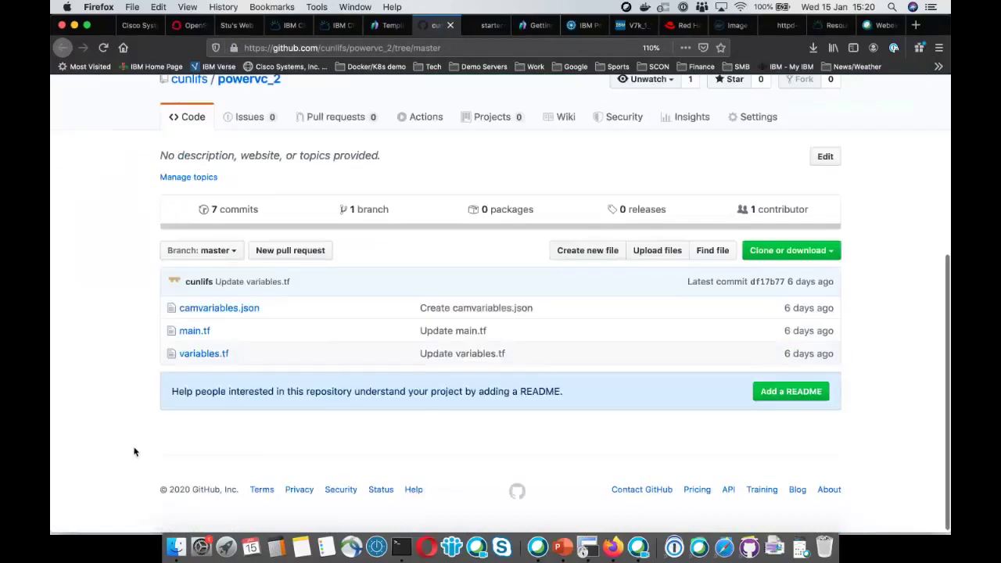
pyautogui.click(194, 332)
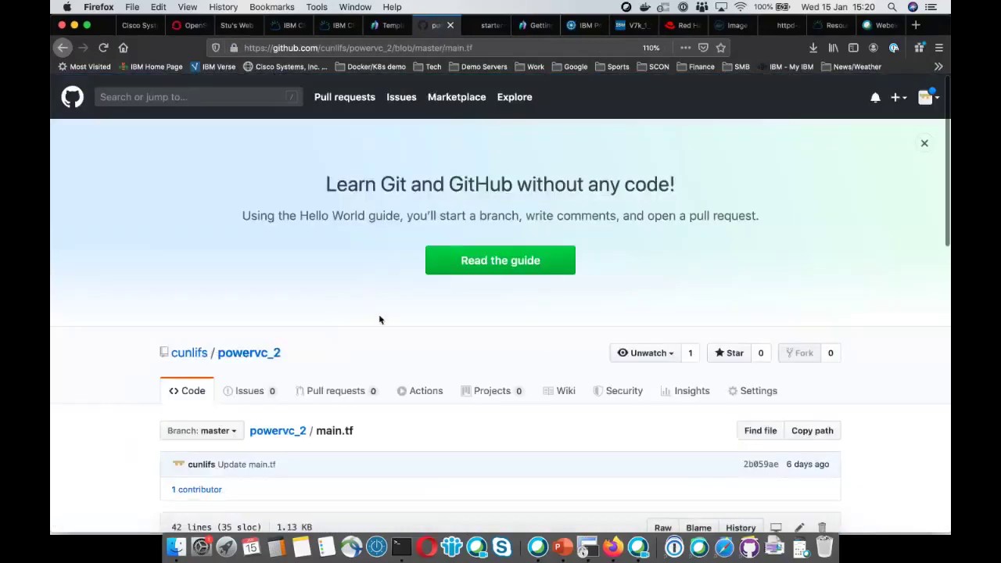
pyautogui.scroll(-5, 380, 320)
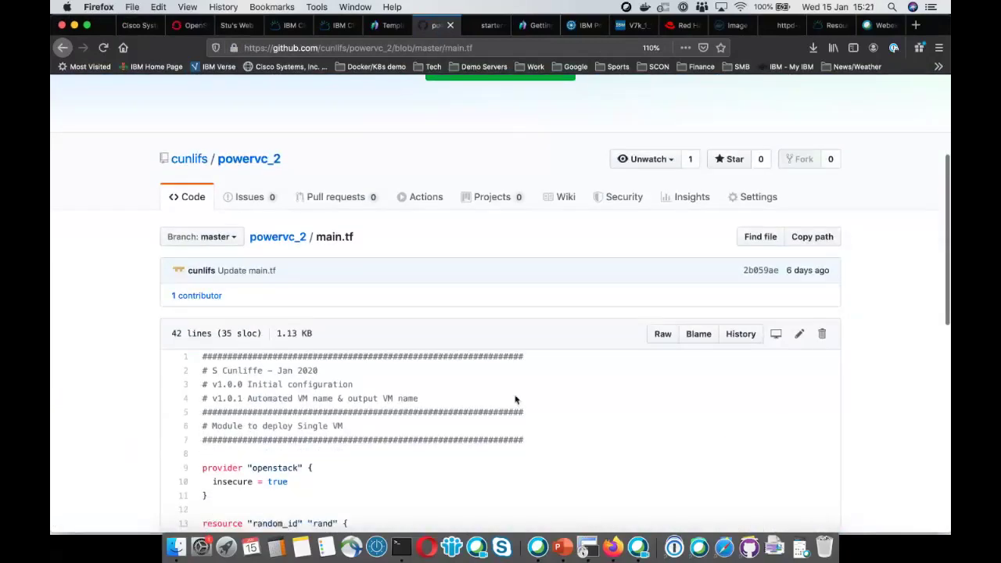
pyautogui.scroll(-2, 514, 400)
pyautogui.moveTo(202, 404); pyautogui.dragTo(275, 416)
pyautogui.click(275, 417)
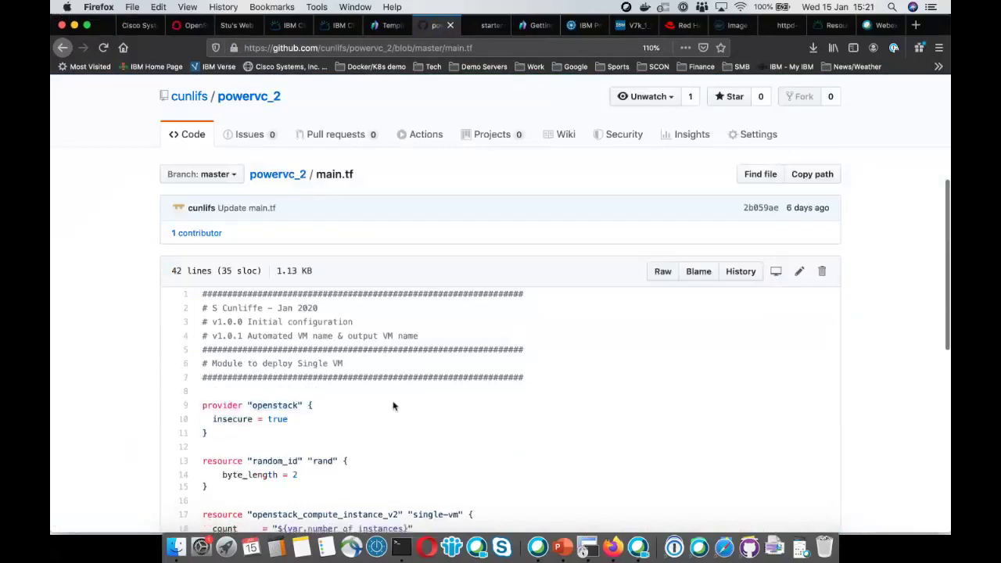
pyautogui.scroll(-3, 393, 404)
pyautogui.scroll(-2, 347, 383)
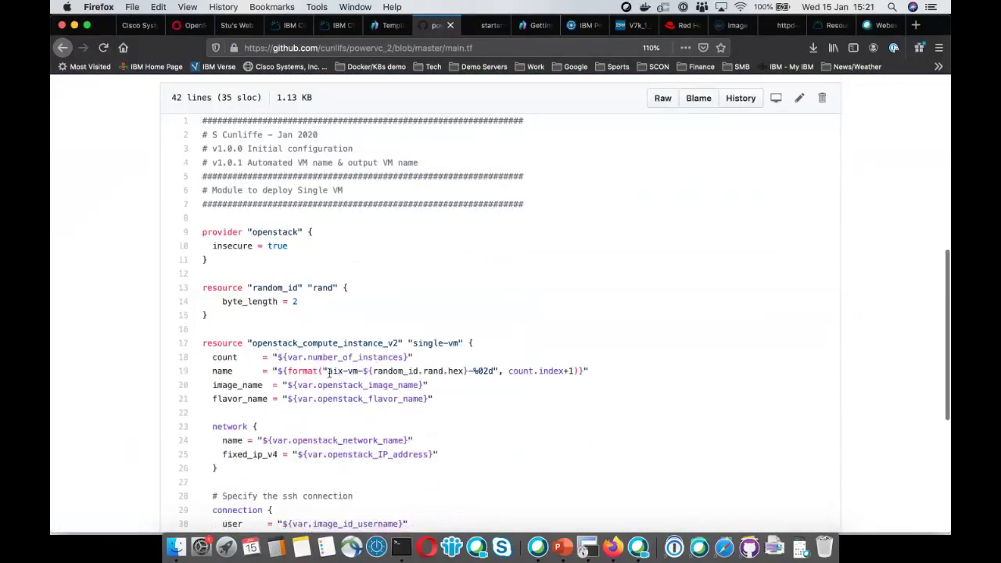
pyautogui.moveTo(327, 372); pyautogui.dragTo(380, 373)
pyautogui.scroll(-5, 388, 423)
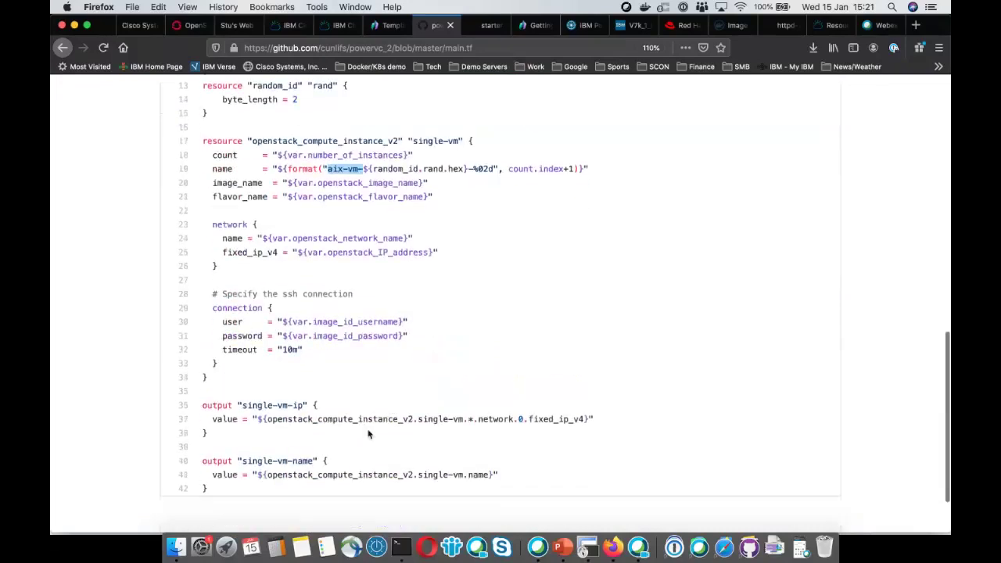
pyautogui.moveTo(240, 404); pyautogui.dragTo(313, 419)
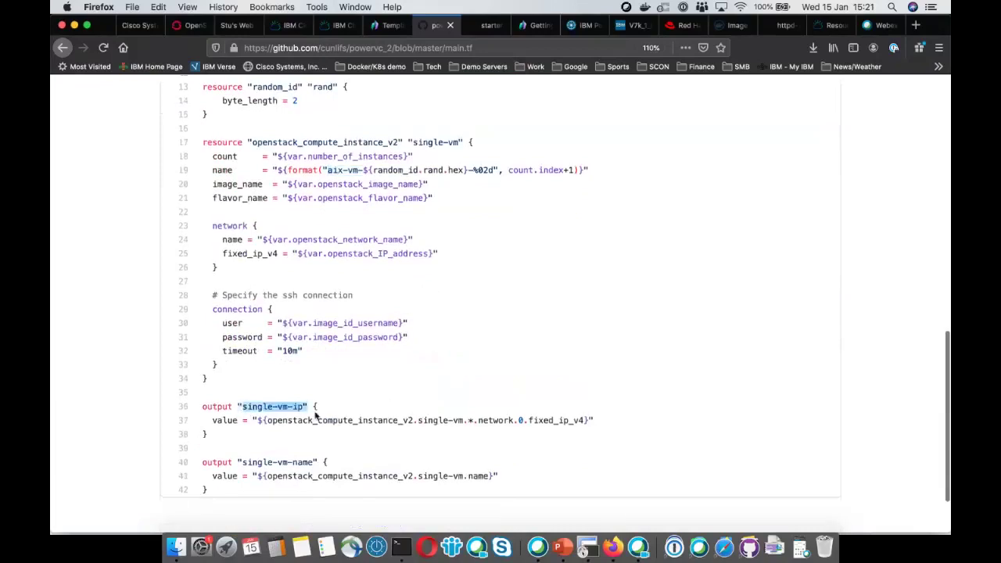
pyautogui.scroll(-1, 297, 469)
pyautogui.moveTo(243, 454); pyautogui.dragTo(327, 455)
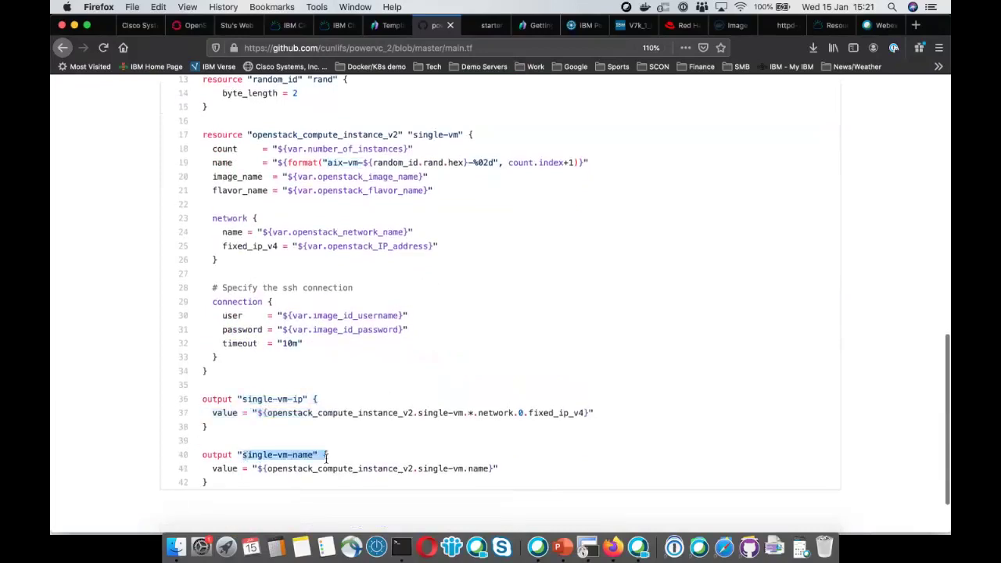
pyautogui.scroll(5, 395, 426)
pyautogui.scroll(5, 405, 384)
# - Return to the powervc_2 repository and review variables.tf
pyautogui.click(232, 160)
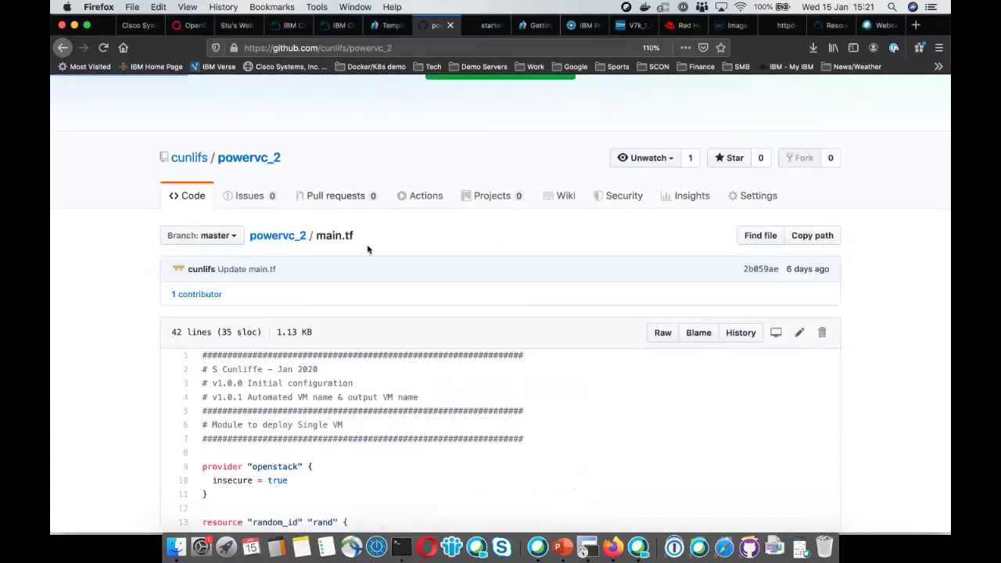
pyautogui.scroll(-3, 314, 428)
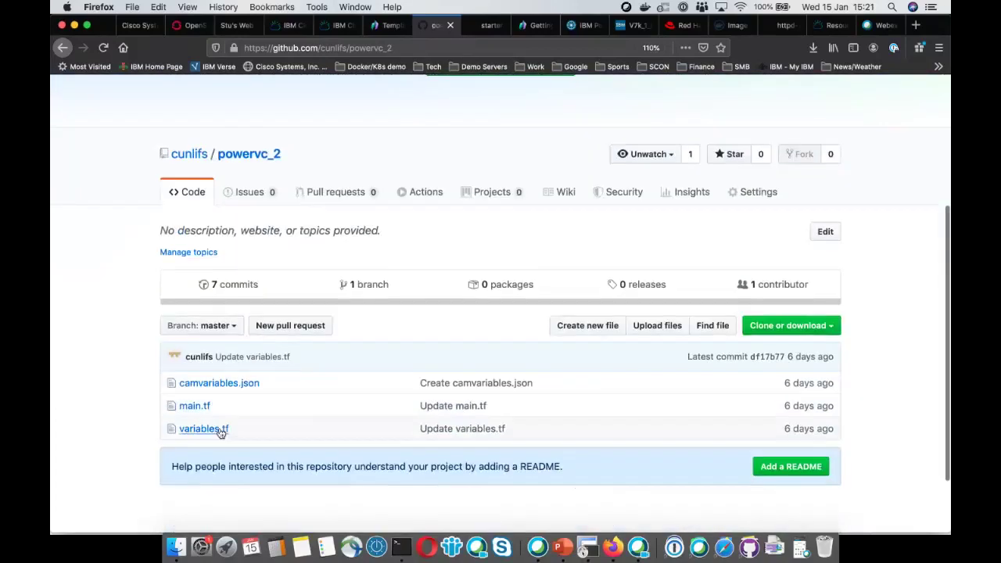
pyautogui.click(217, 429)
pyautogui.scroll(-10, 570, 359)
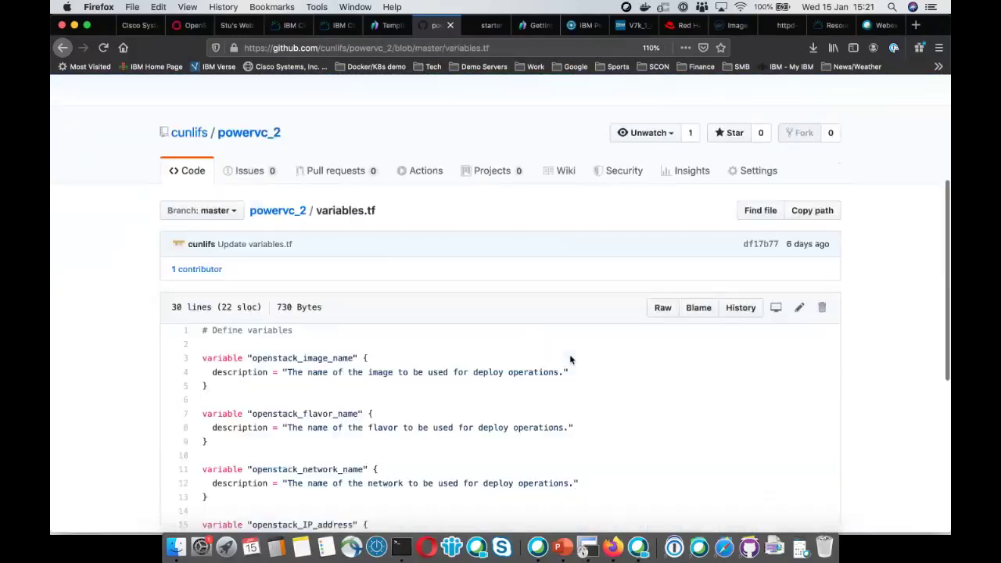
pyautogui.scroll(5, 570, 359)
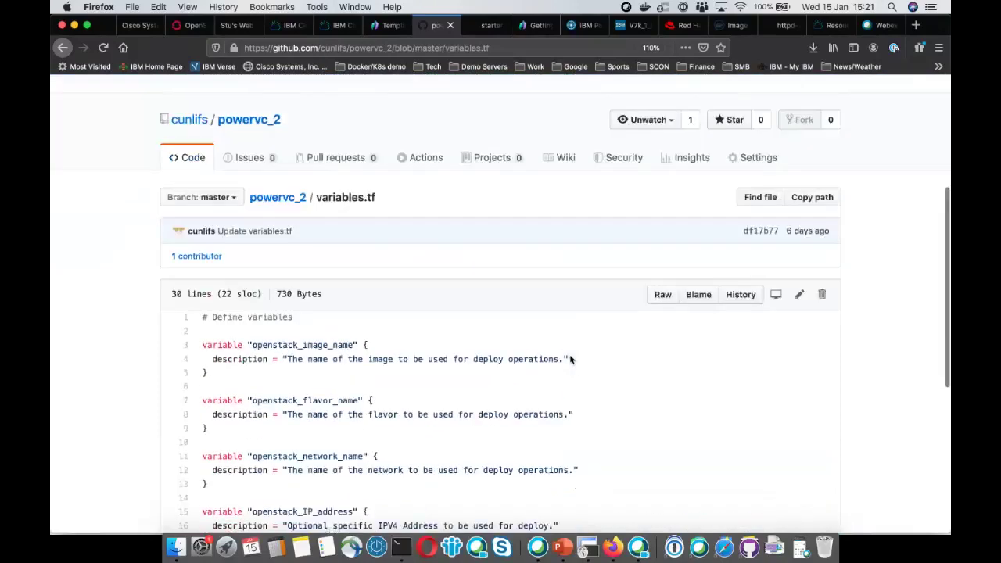
# - Return to the powervc_2 repository and review camvariables.json
pyautogui.click(243, 125)
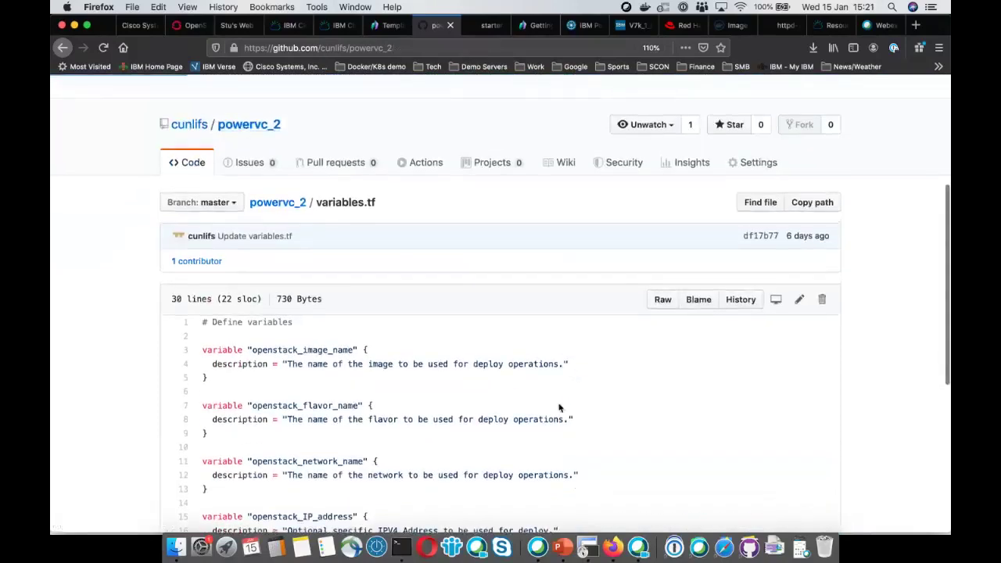
pyautogui.scroll(-3, 505, 423)
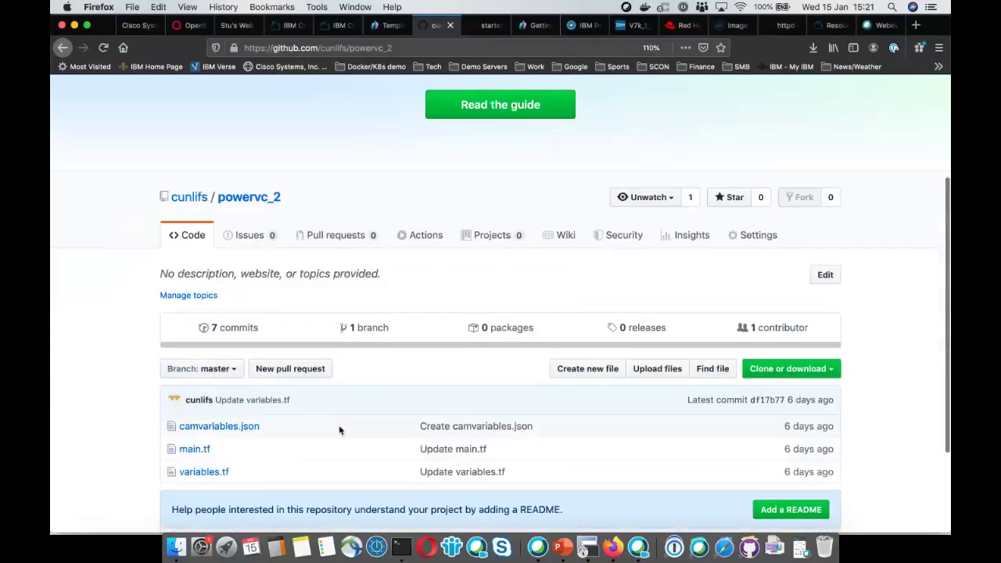
pyautogui.click(243, 424)
pyautogui.scroll(-5, 876, 335)
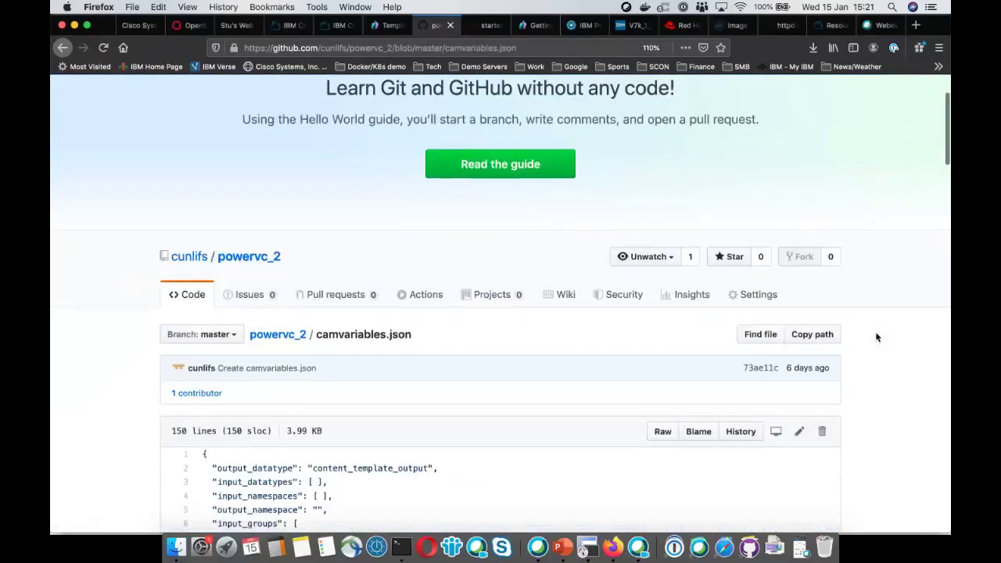
pyautogui.scroll(-5, 674, 342)
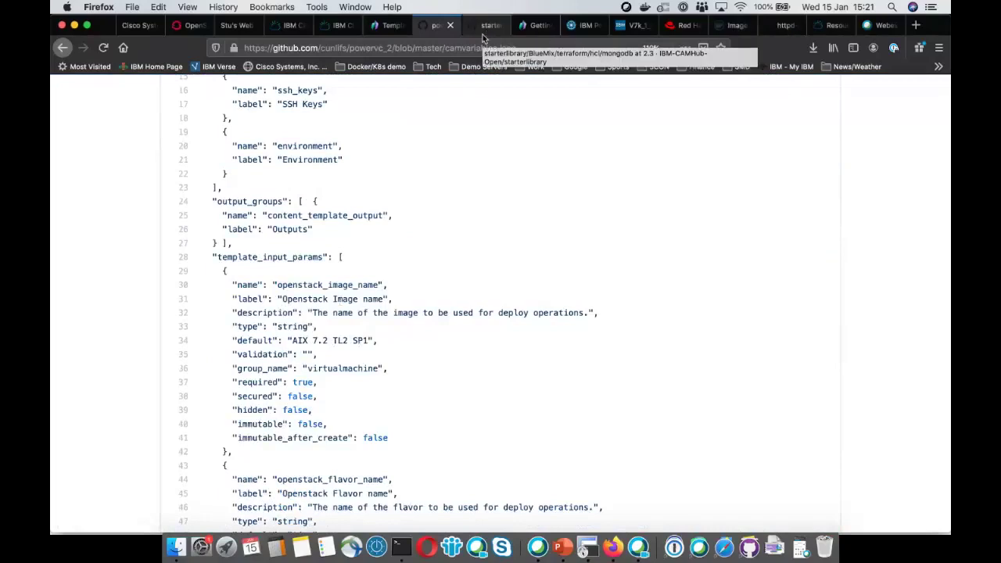
# - Check the other open tabs, then start a new tab showing the Docker/K8s demo bookmarks
pyautogui.click(527, 27)
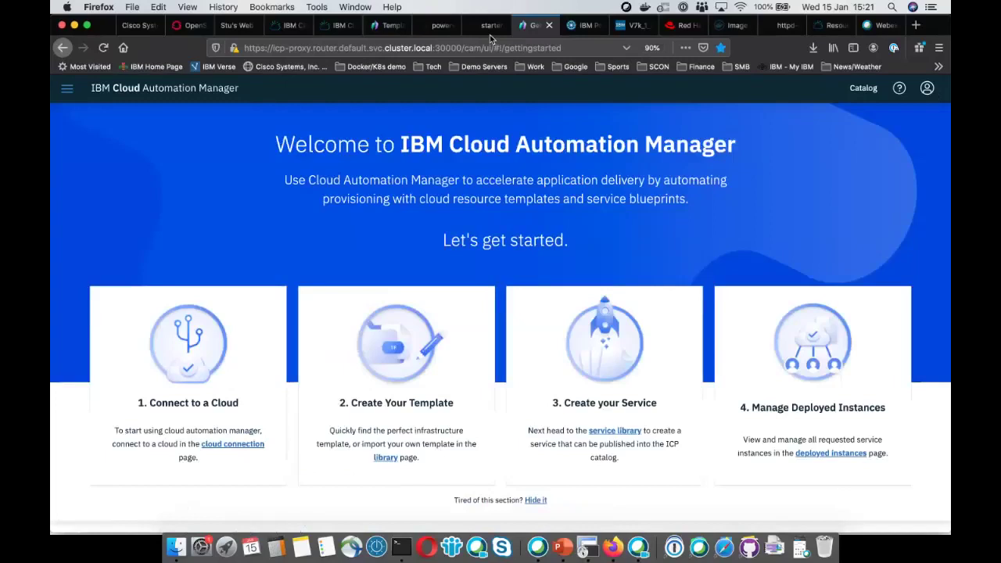
pyautogui.click(486, 34)
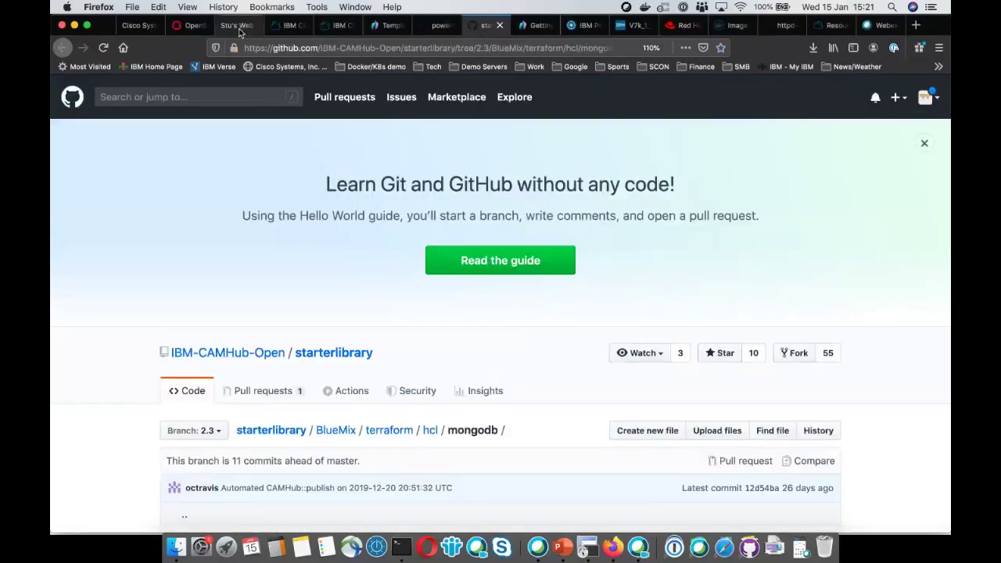
pyautogui.click(914, 25)
pyautogui.click(354, 69)
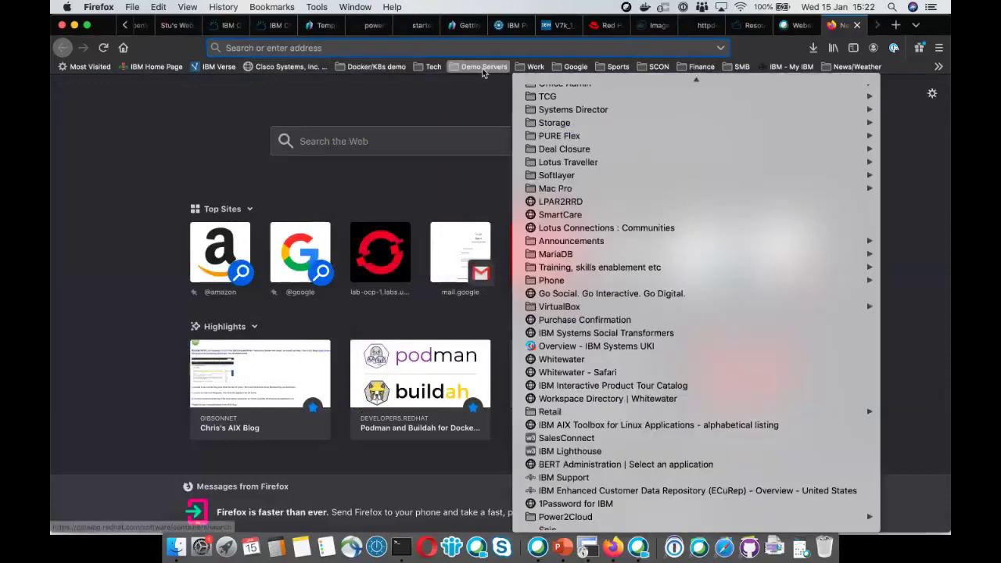
# - Log in to IBM PowerVC as root with the account password
pyautogui.moveTo(479, 70)
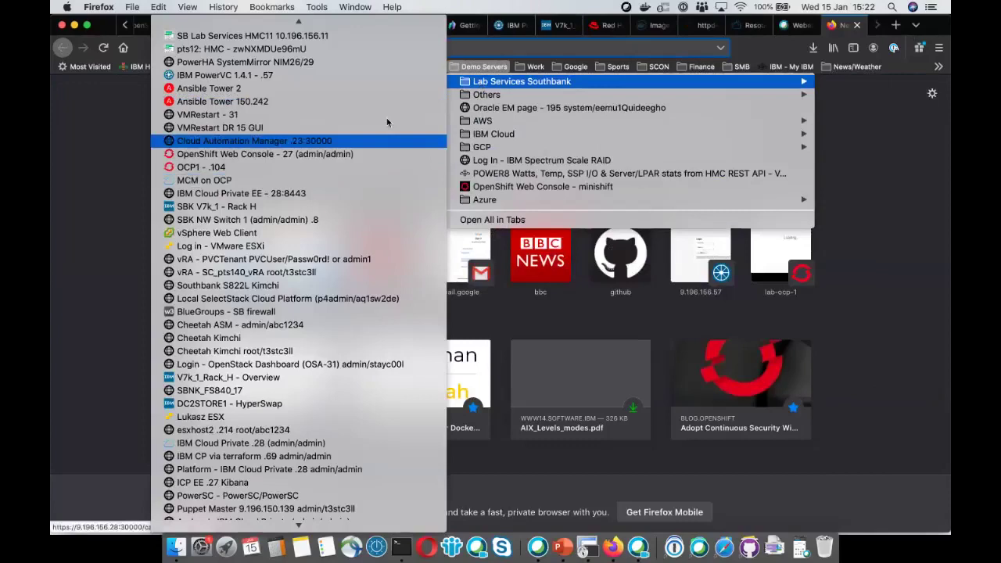
pyautogui.click(380, 75)
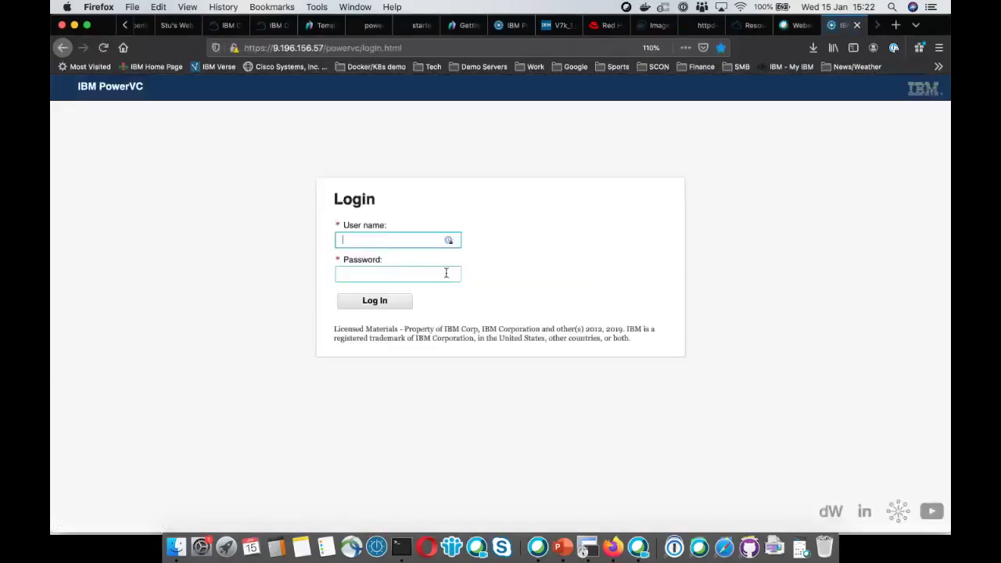
pyautogui.write('root')
pyautogui.click(446, 274)
pyautogui.write('**')
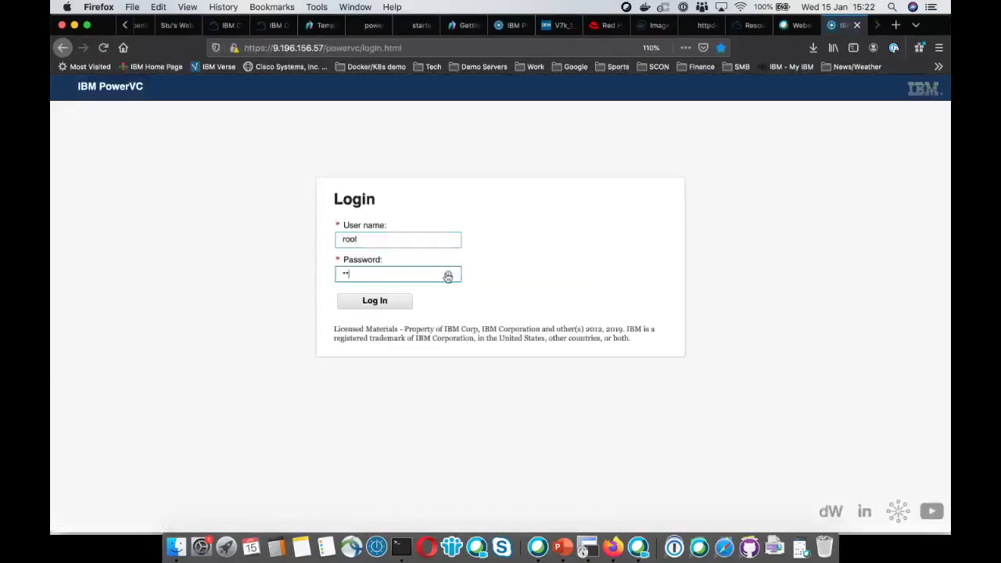
pyautogui.press('BackSpace')
pyautogui.press('BackSpace')
pyautogui.write('********')
pyautogui.press('Return')
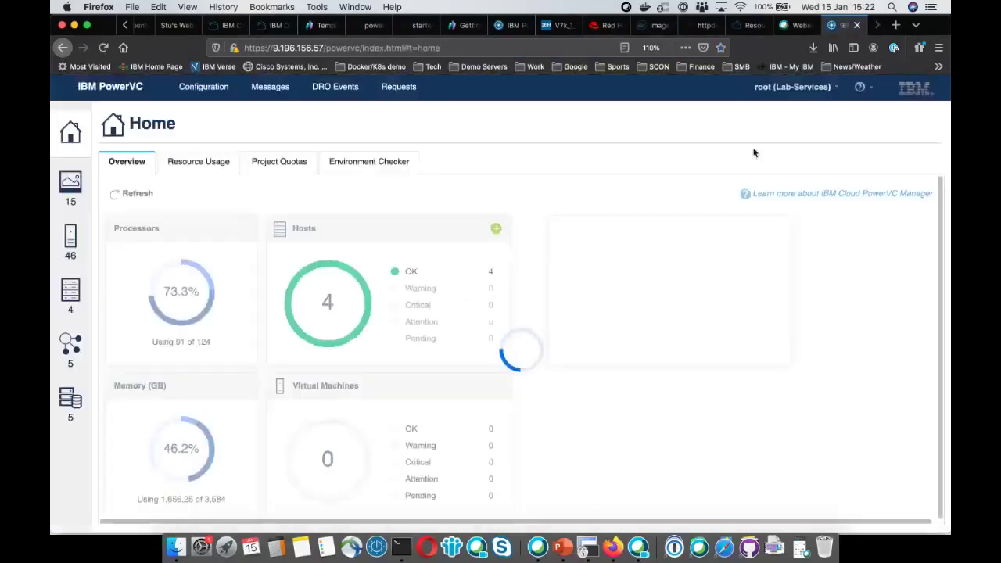
# - Switch the current PowerVC project to ibm-default
pyautogui.click(807, 91)
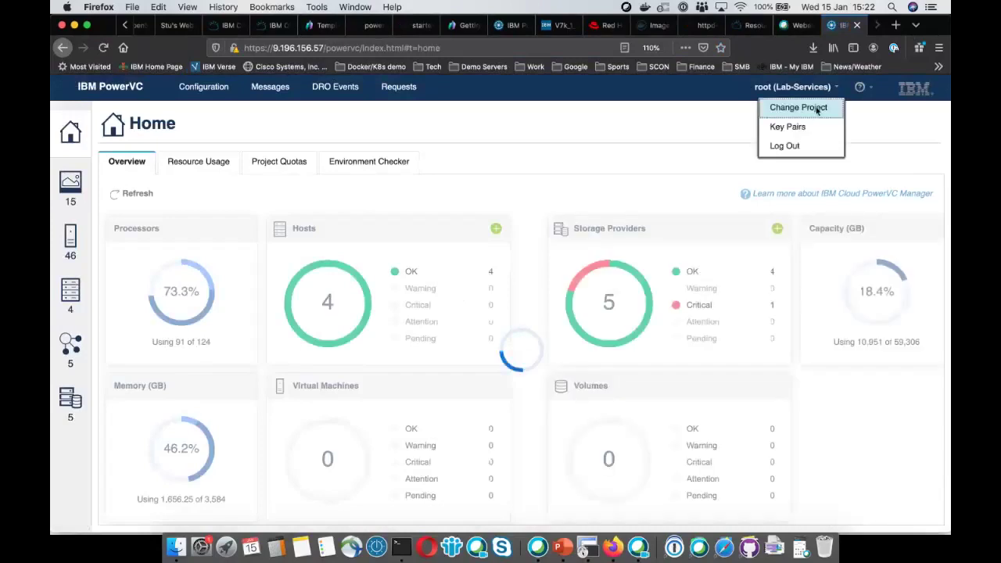
pyautogui.click(801, 106)
pyautogui.click(533, 314)
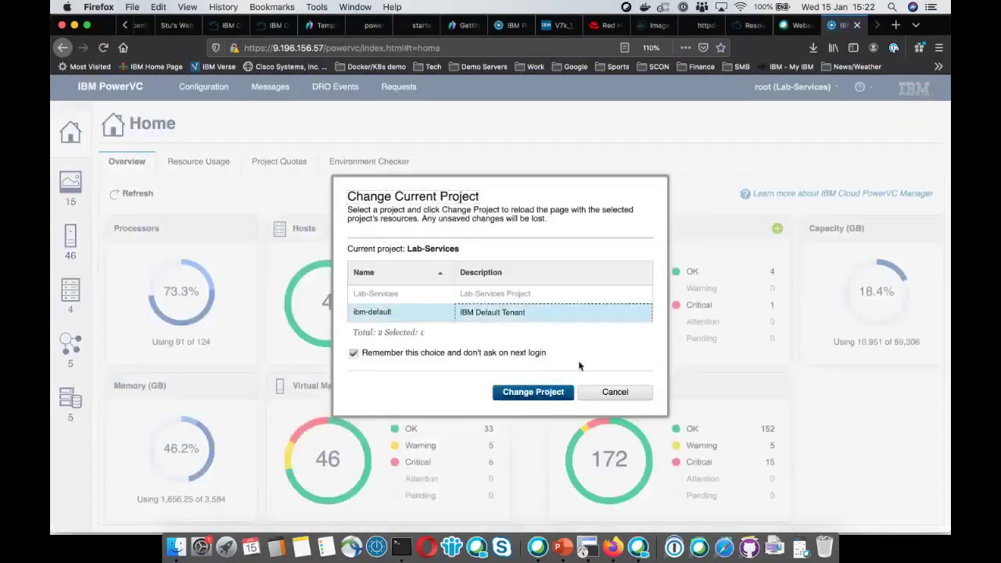
pyautogui.click(556, 392)
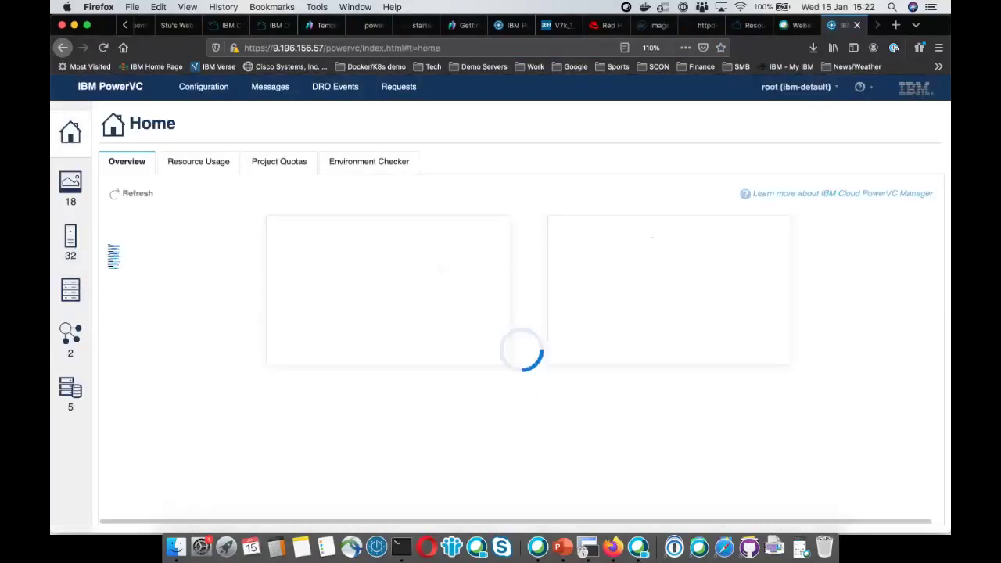
# - Review the PowerVC Images list, then go back to the AIX v7.2 VM template tab
pyautogui.click(68, 205)
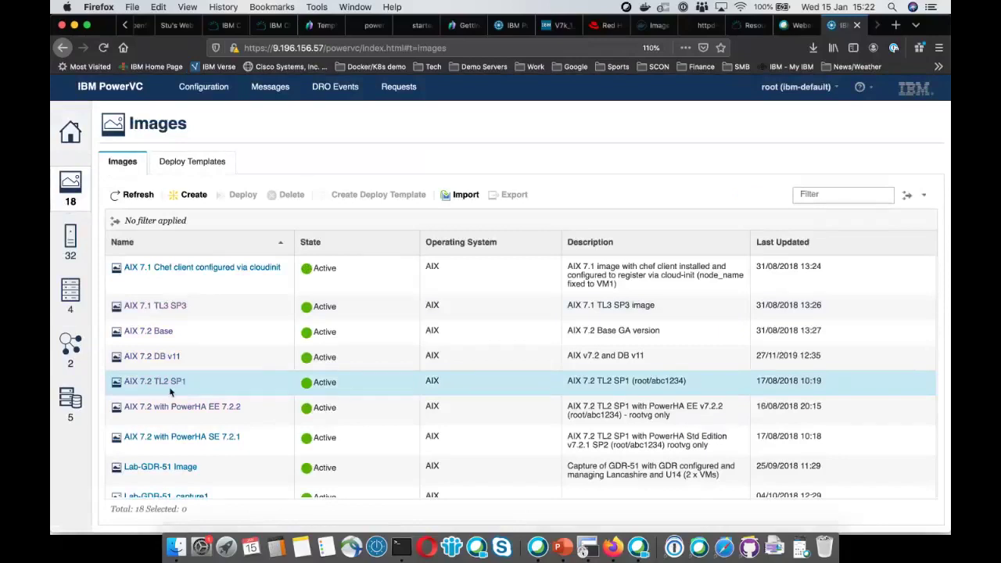
pyautogui.scroll(-1, 245, 345)
pyautogui.scroll(1, 246, 345)
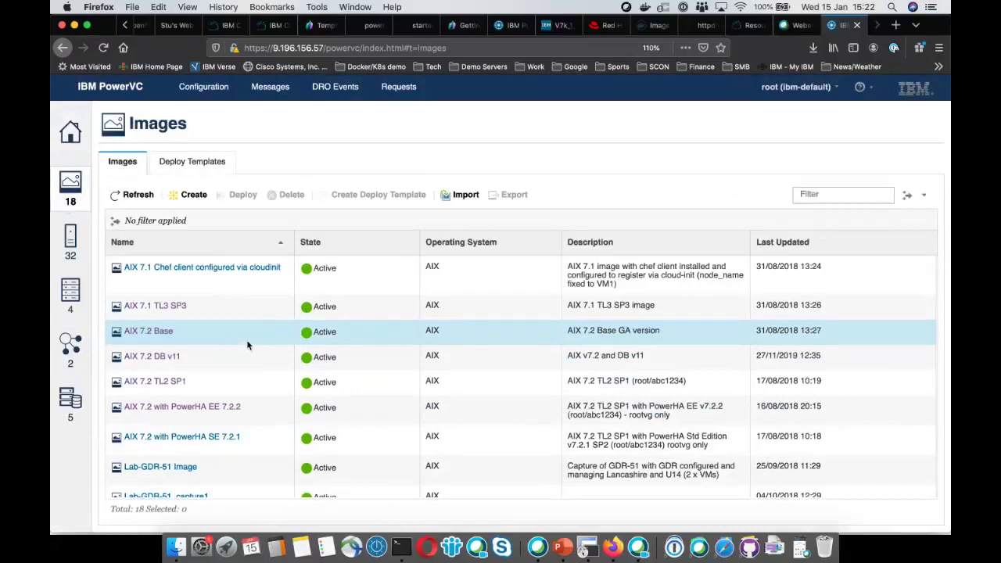
pyautogui.click(317, 28)
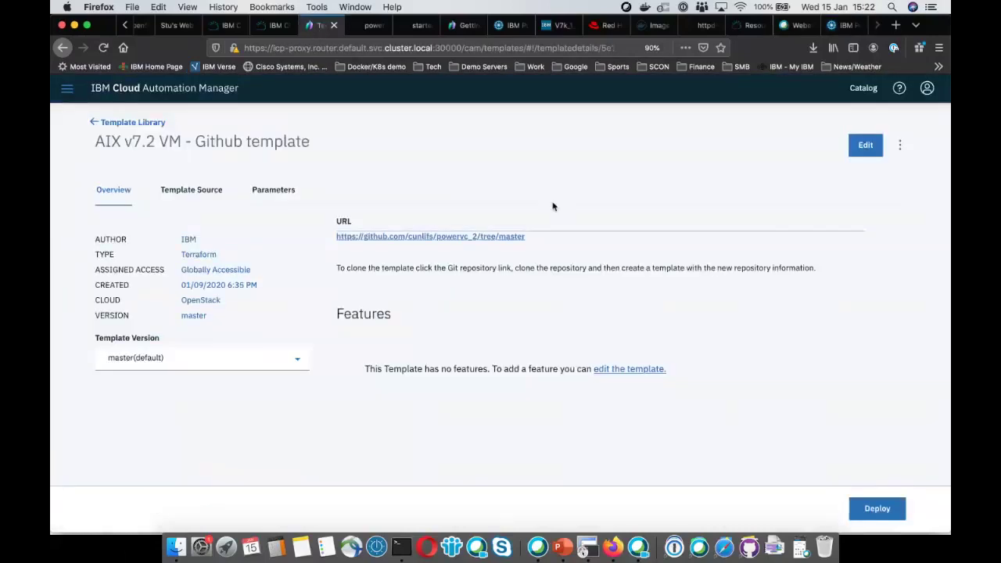
pyautogui.click(373, 27)
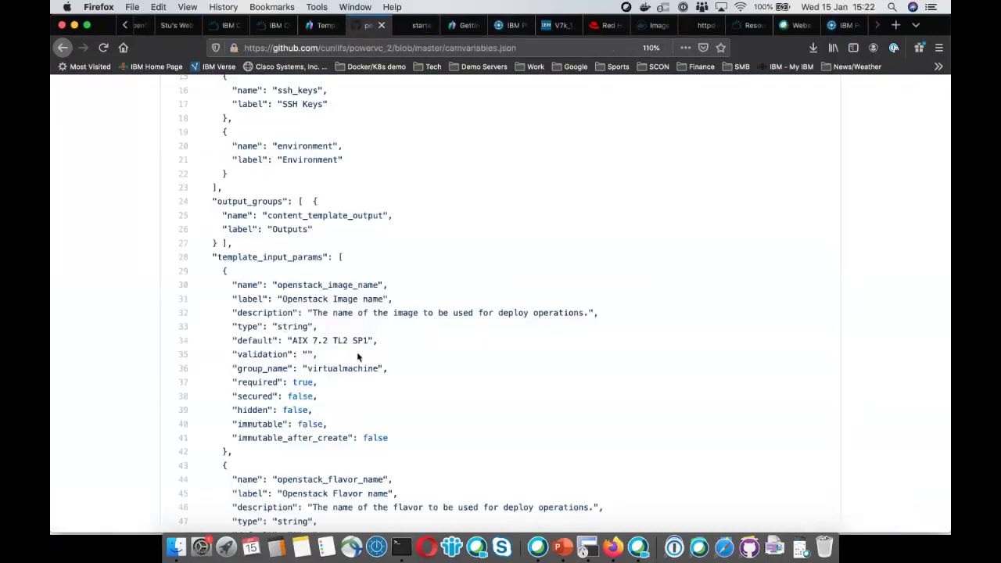
pyautogui.scroll(-3, 368, 348)
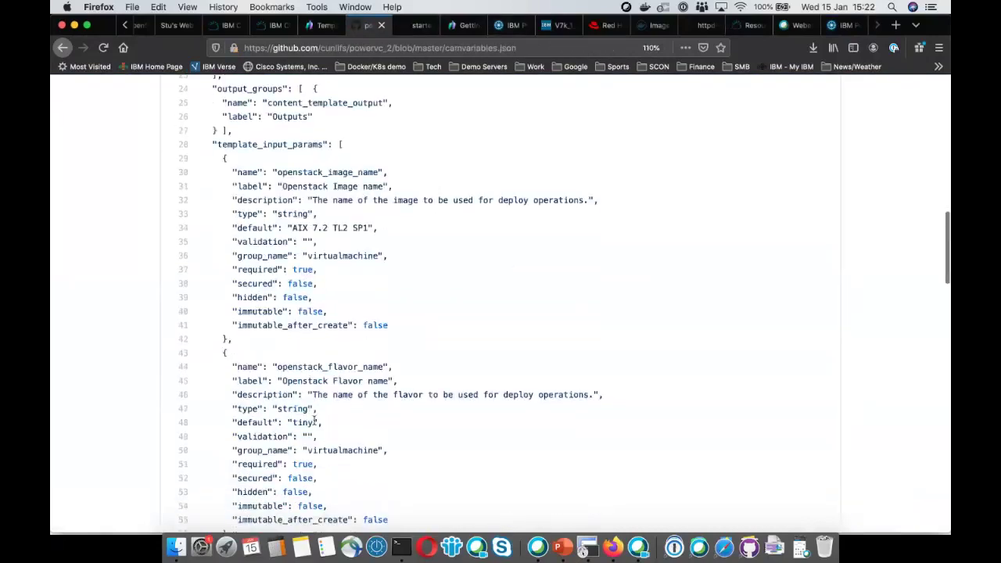
pyautogui.scroll(-3, 312, 430)
pyautogui.scroll(-4, 312, 432)
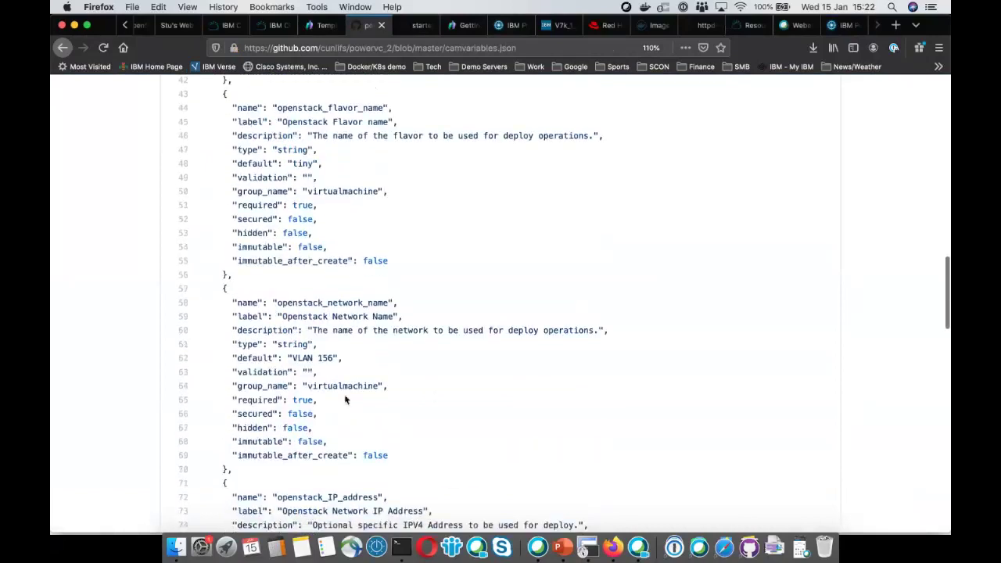
pyautogui.scroll(-6, 346, 401)
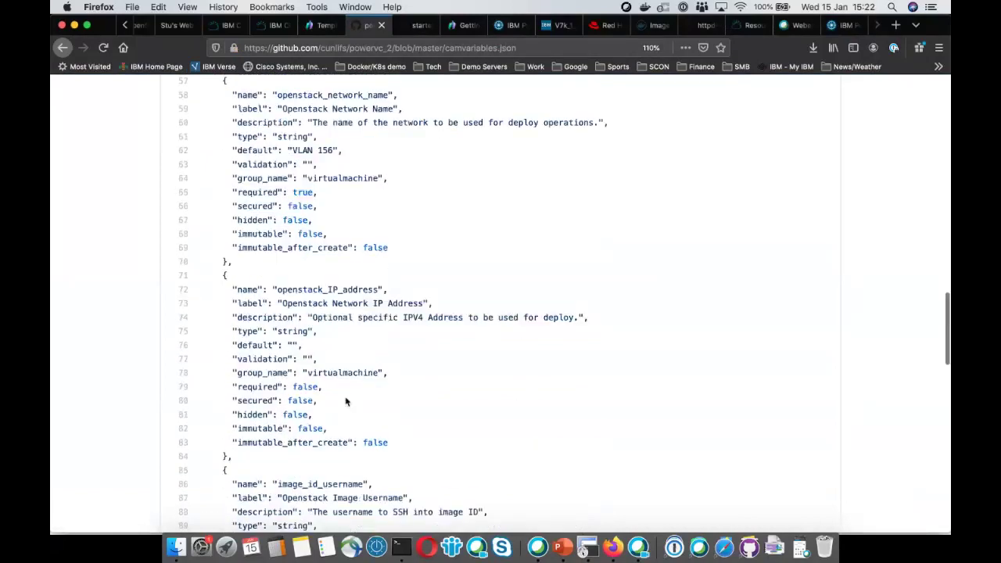
pyautogui.scroll(-8, 346, 401)
pyautogui.scroll(8, 344, 405)
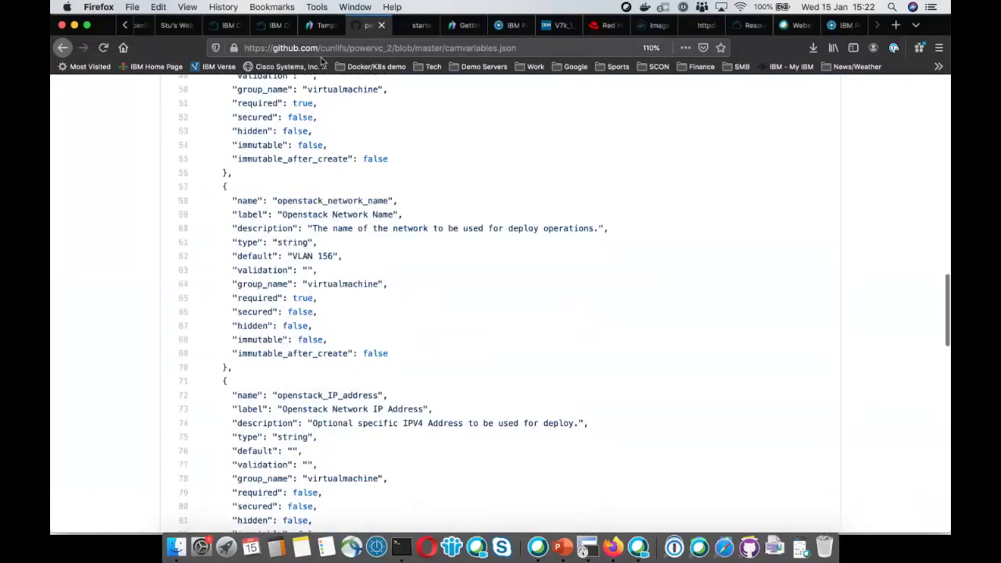
pyautogui.click(321, 28)
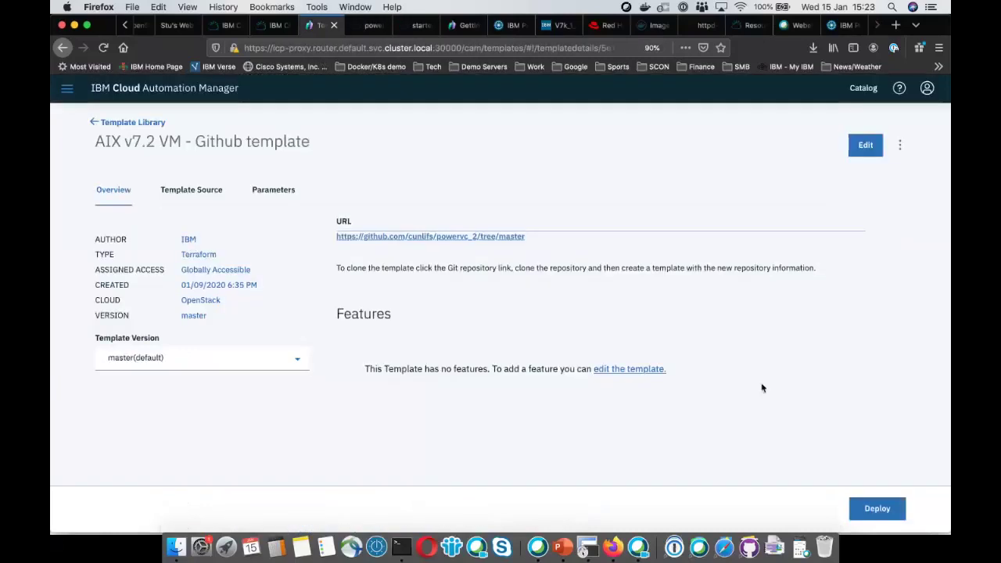
pyautogui.click(884, 518)
# - From Library > Services, duplicate SLES 12 VM into lab-services-uk as Copy of SLES 12 VM
pyautogui.click(67, 91)
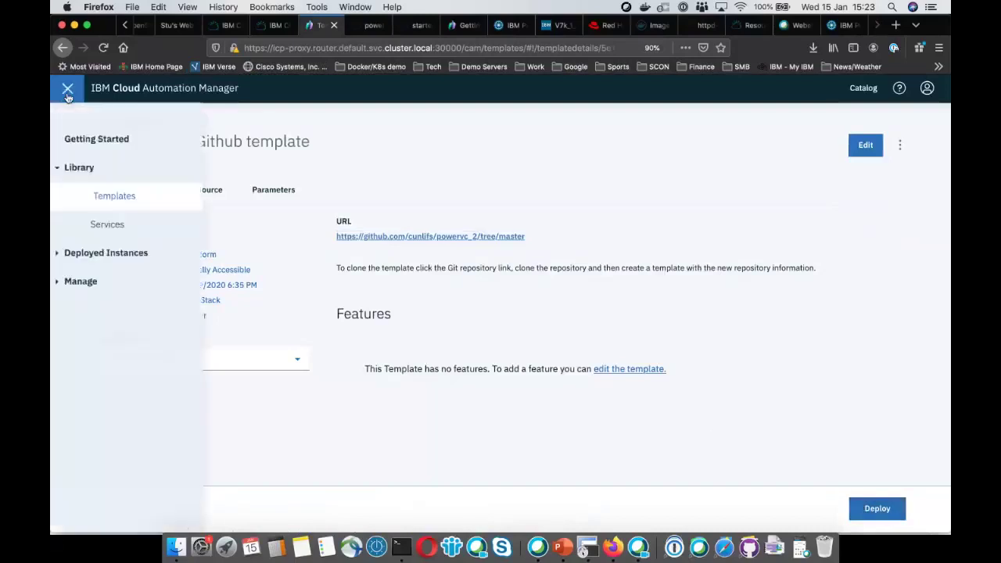
pyautogui.click(116, 226)
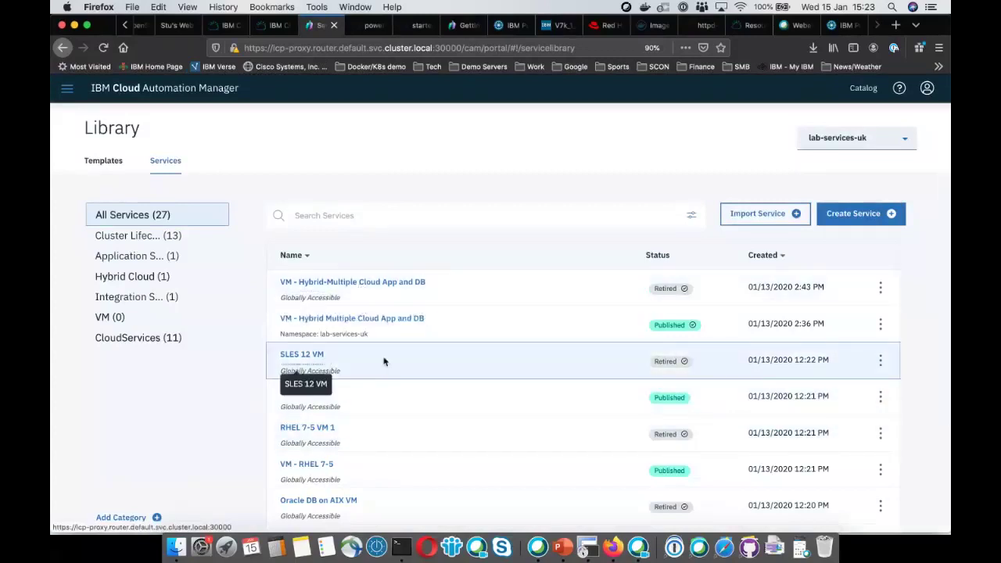
pyautogui.click(880, 362)
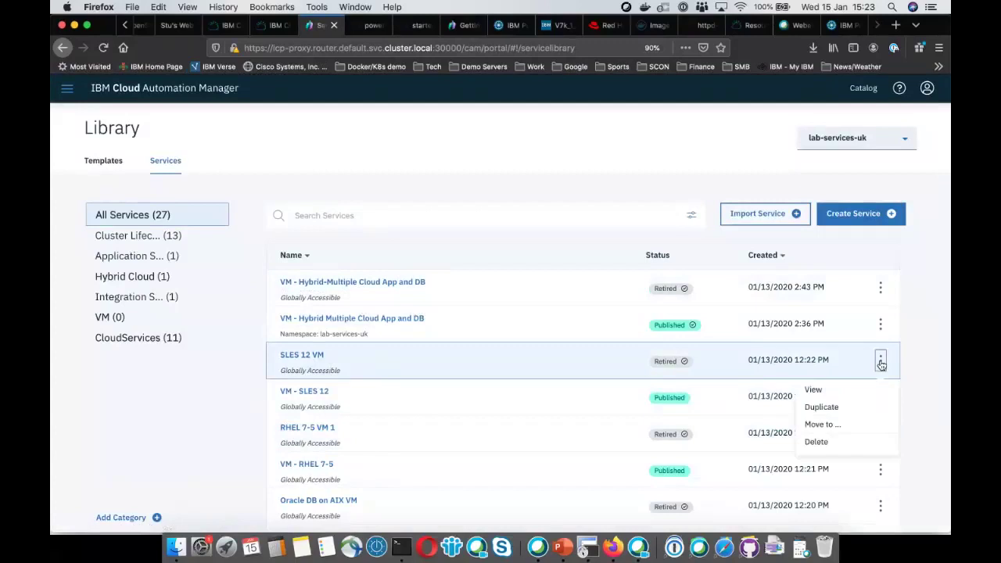
pyautogui.click(817, 407)
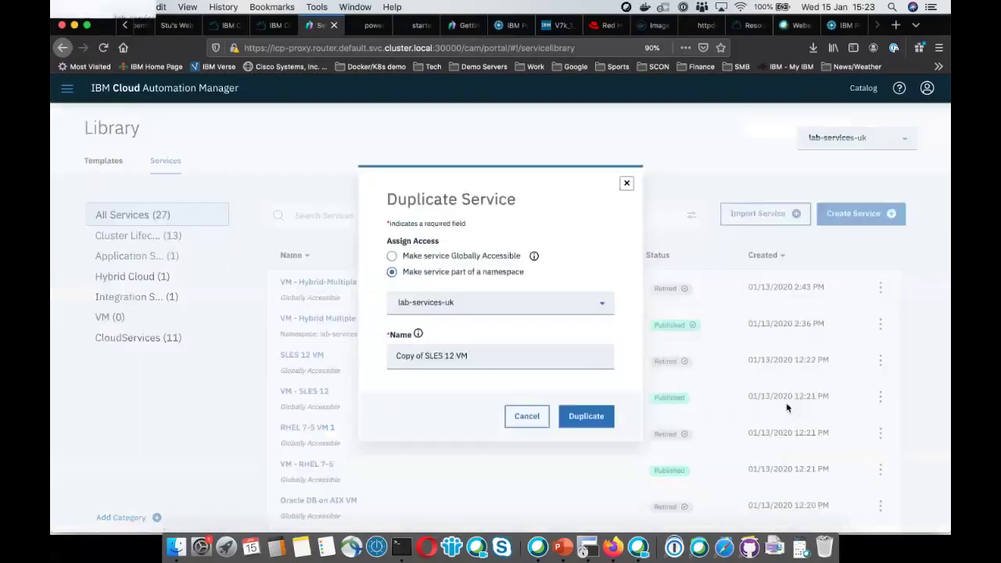
pyautogui.click(585, 415)
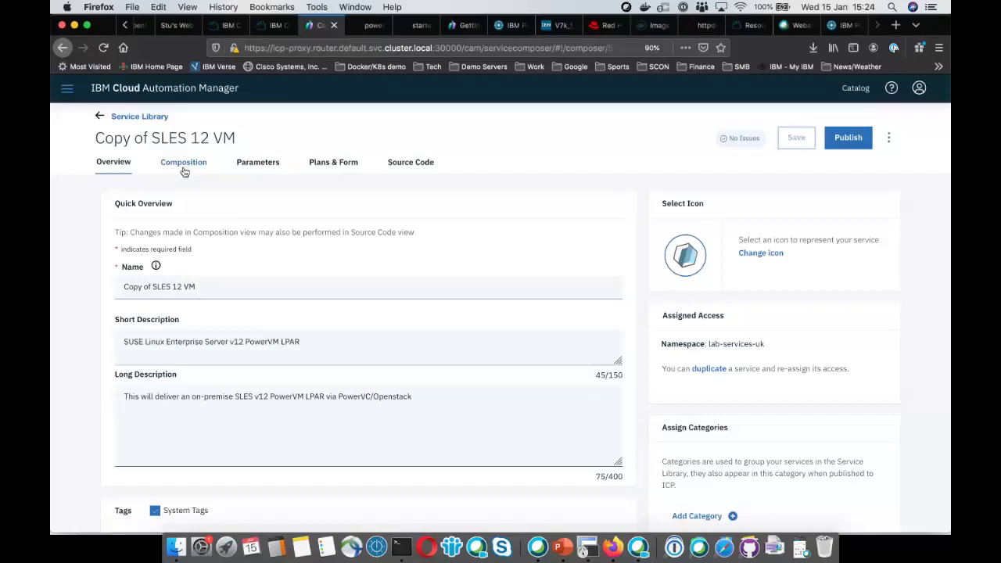
# - In the Composition view, add the AIX v7.2 VM - Github and IBM Cloud 2 x VMs templates to the Primary Flow
pyautogui.click(183, 166)
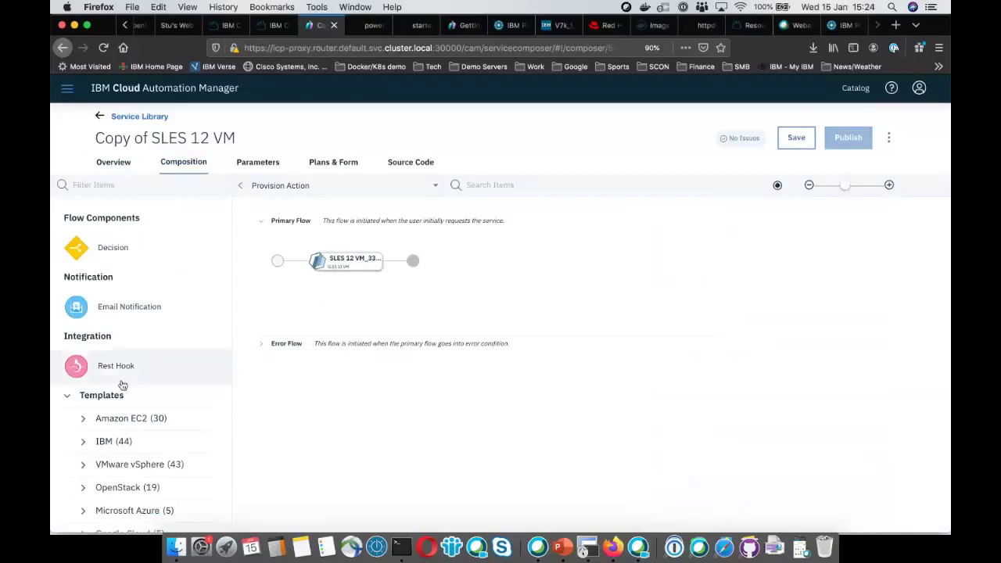
pyautogui.scroll(-3, 106, 403)
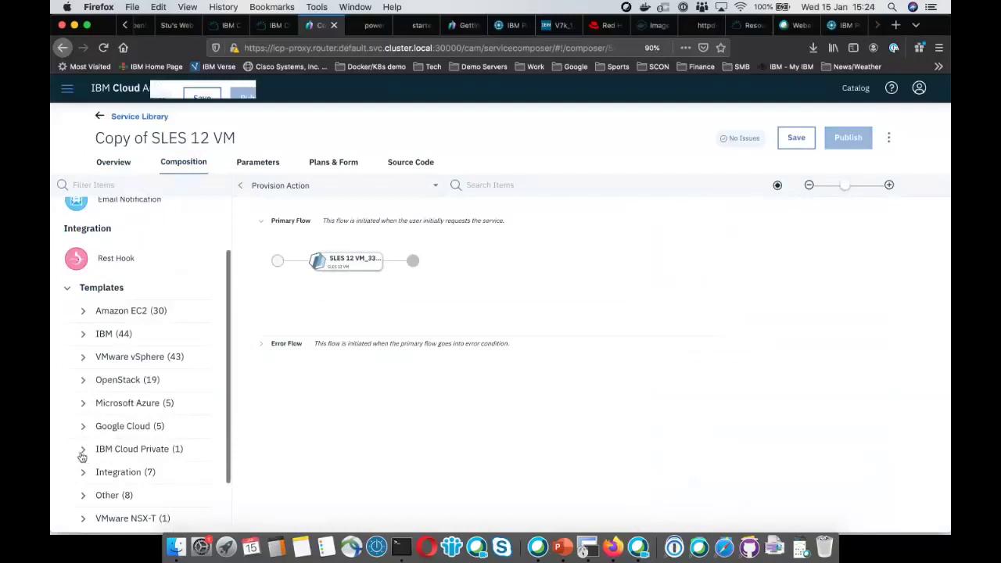
pyautogui.scroll(-2, 123, 389)
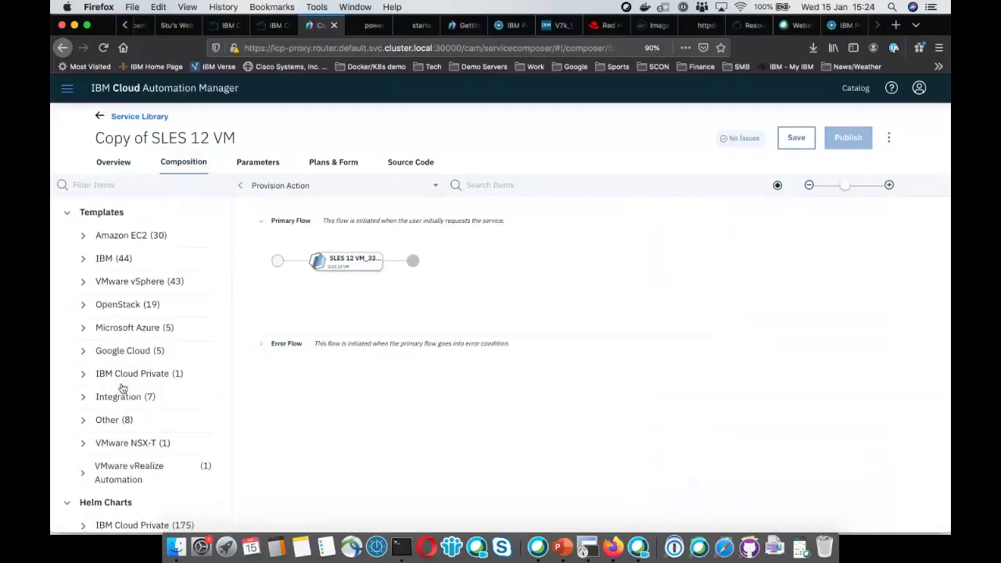
pyautogui.click(83, 306)
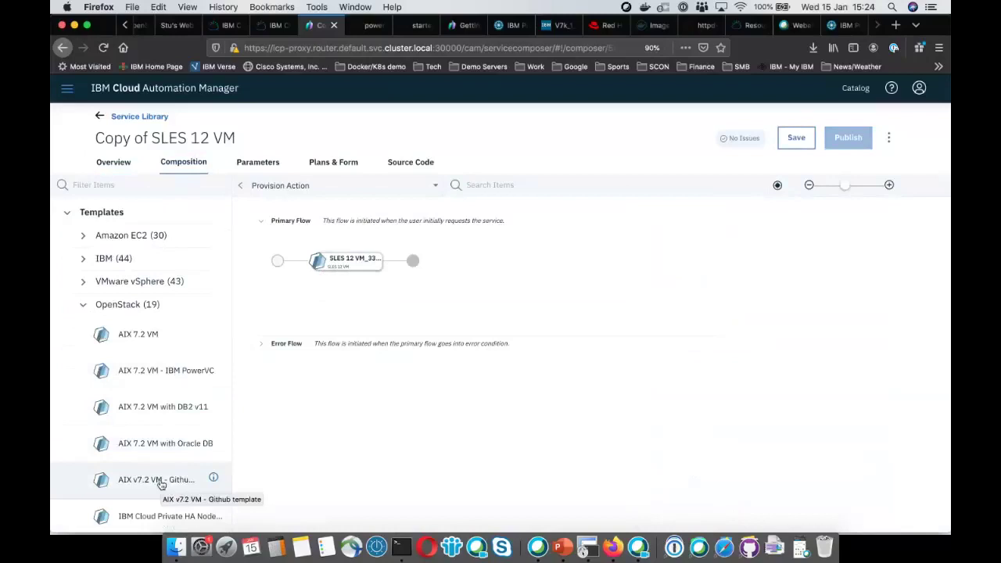
pyautogui.moveTo(179, 466); pyautogui.dragTo(297, 266)
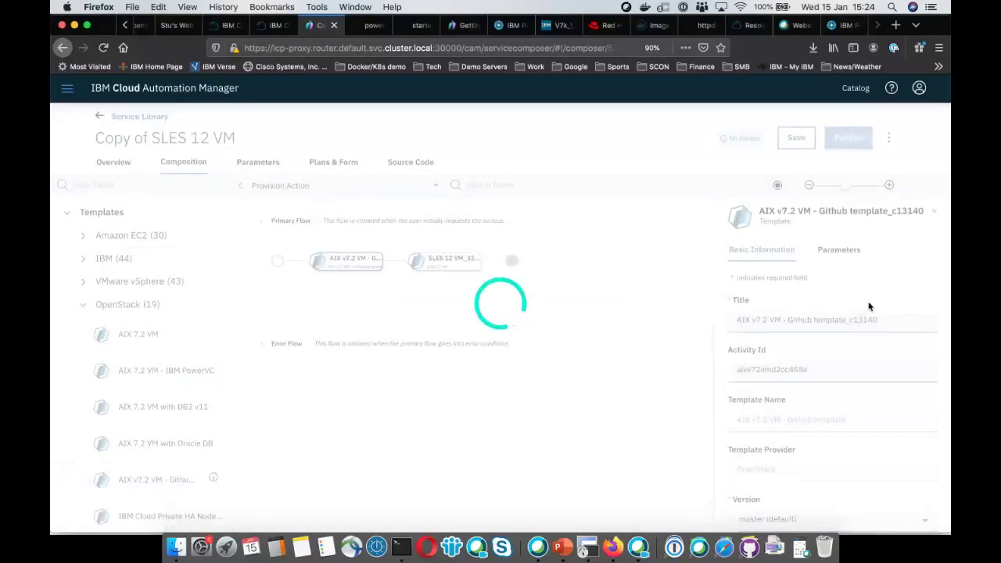
pyautogui.scroll(-3, 868, 307)
pyautogui.scroll(3, 868, 306)
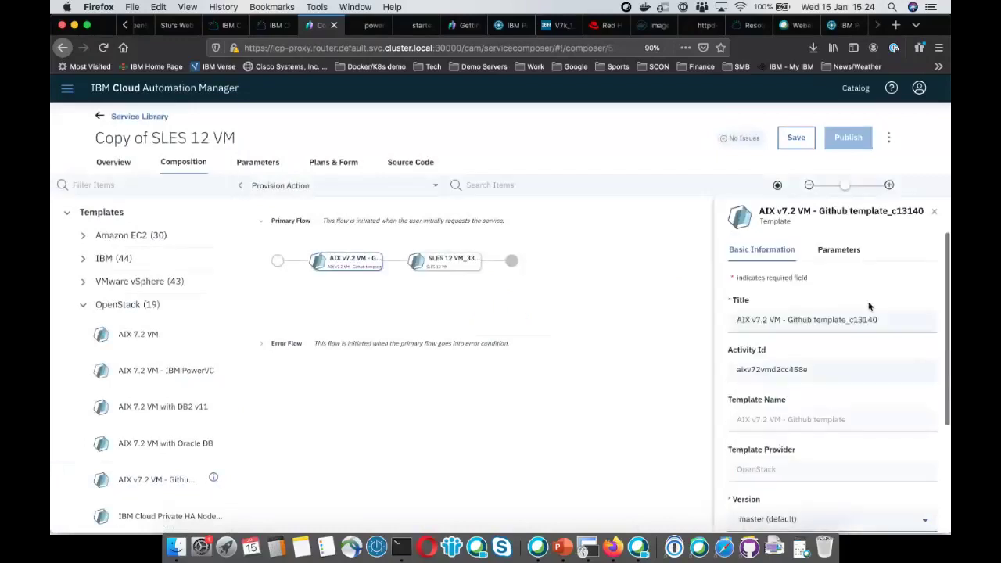
pyautogui.click(82, 311)
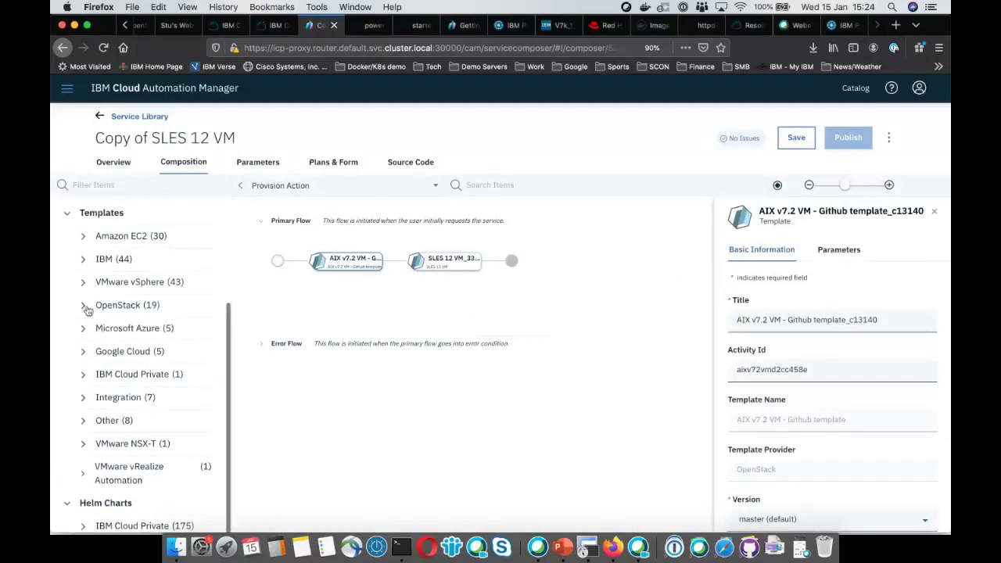
pyautogui.click(83, 264)
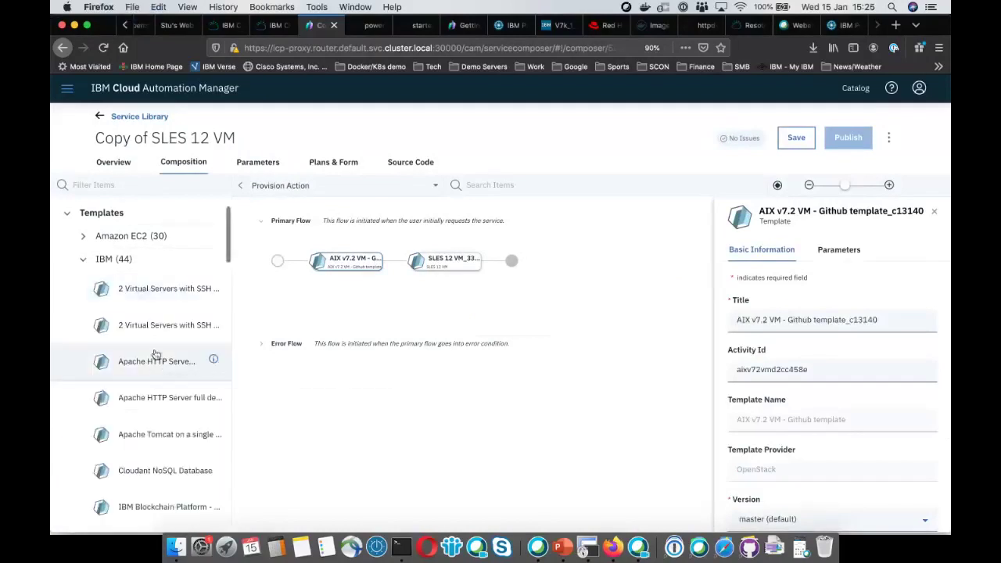
pyautogui.scroll(-3, 156, 375)
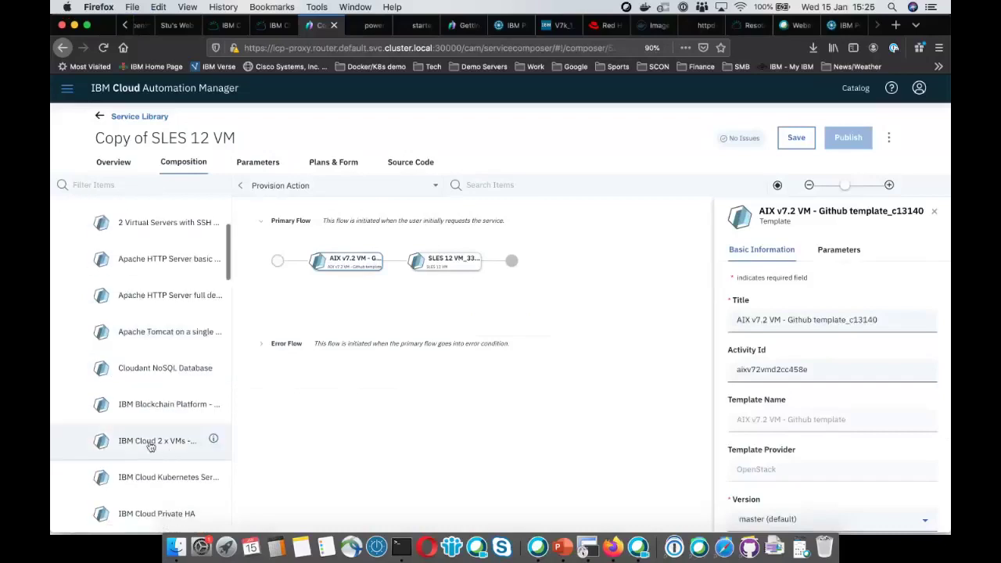
pyautogui.moveTo(168, 452); pyautogui.dragTo(294, 268)
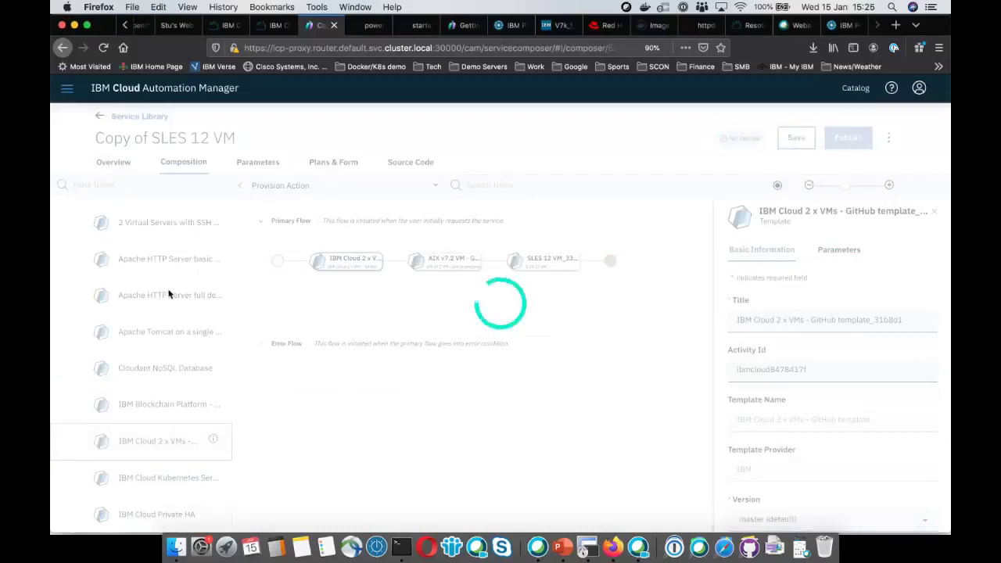
# - Insert a Rest Hook at the start of the Primary Flow and a Decision after it
pyautogui.scroll(-20, 168, 295)
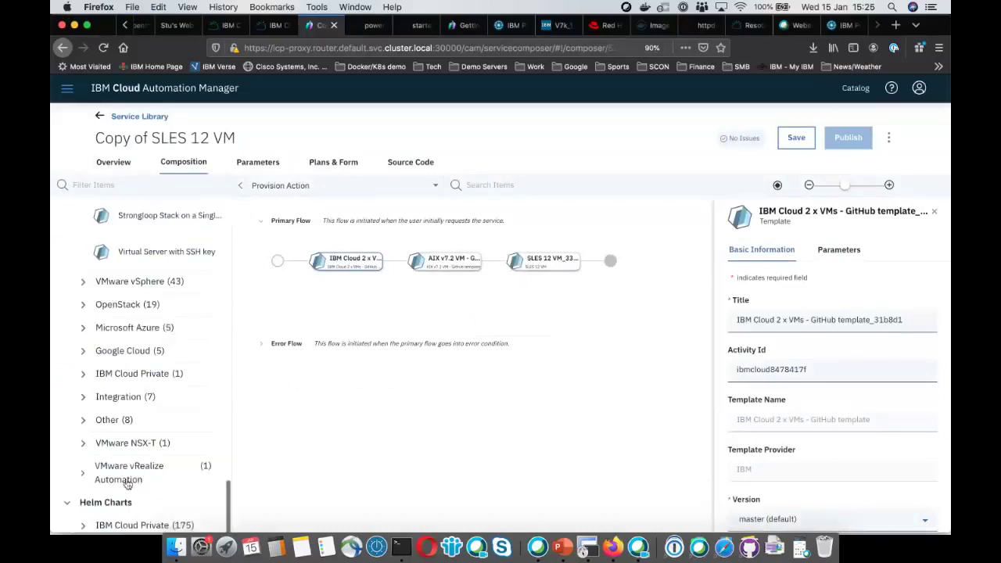
pyautogui.click(124, 525)
pyautogui.scroll(-10, 158, 365)
pyautogui.scroll(15, 158, 365)
pyautogui.moveTo(122, 363); pyautogui.dragTo(298, 273)
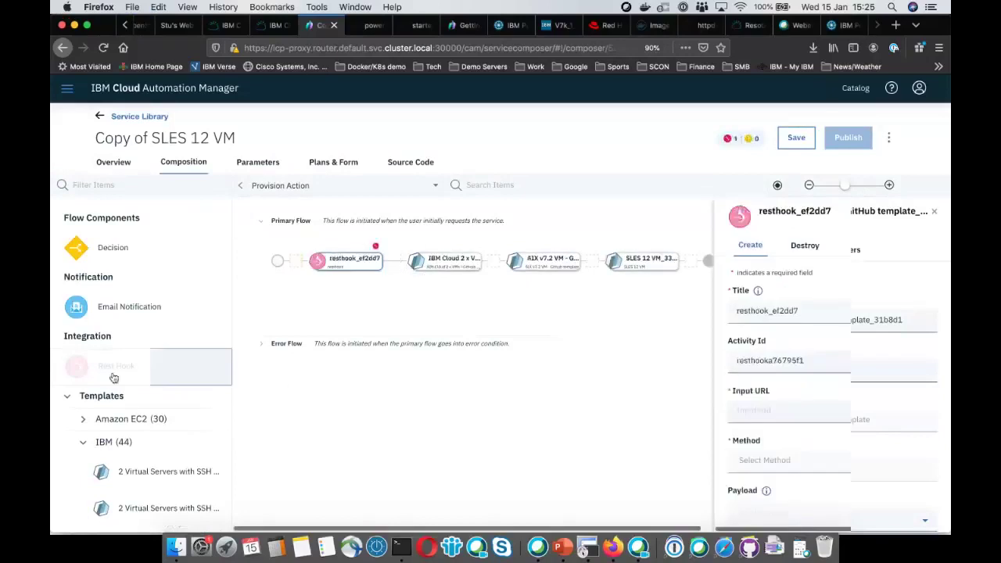
pyautogui.moveTo(94, 247); pyautogui.dragTo(404, 268)
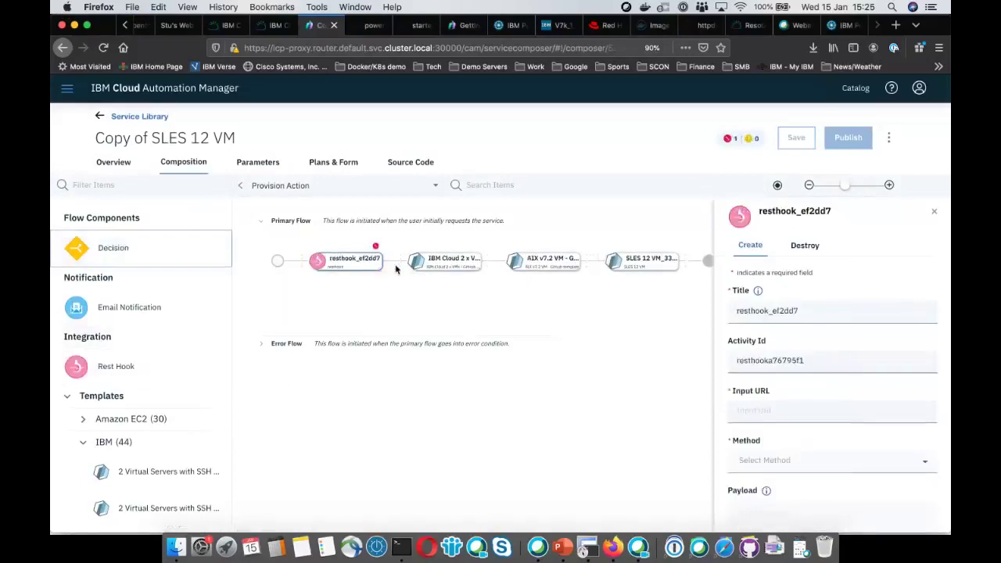
pyautogui.moveTo(106, 245); pyautogui.dragTo(403, 265)
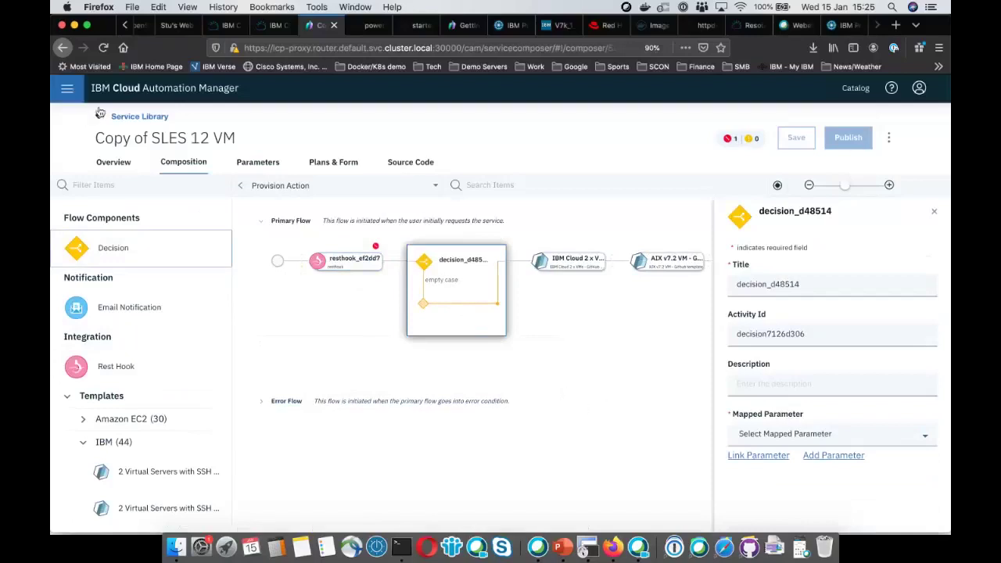
# - Back in the Service Library, filter the services to Published only
pyautogui.click(130, 119)
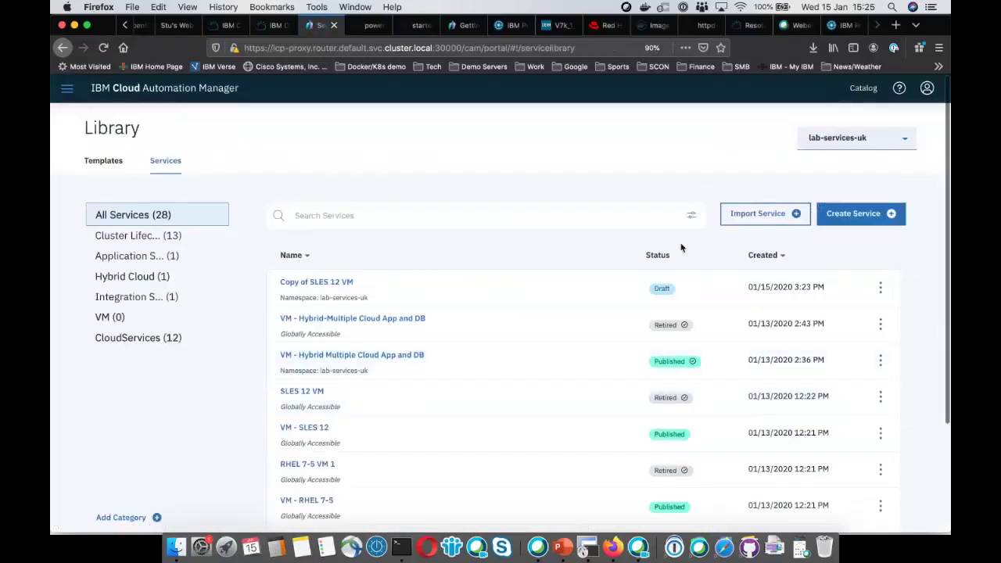
pyautogui.click(685, 226)
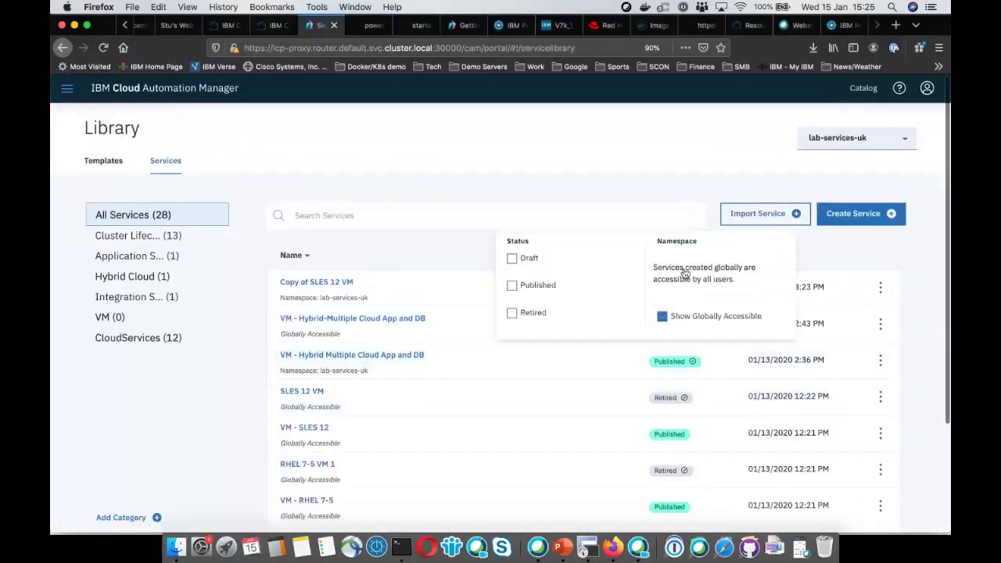
pyautogui.click(554, 286)
pyautogui.click(522, 498)
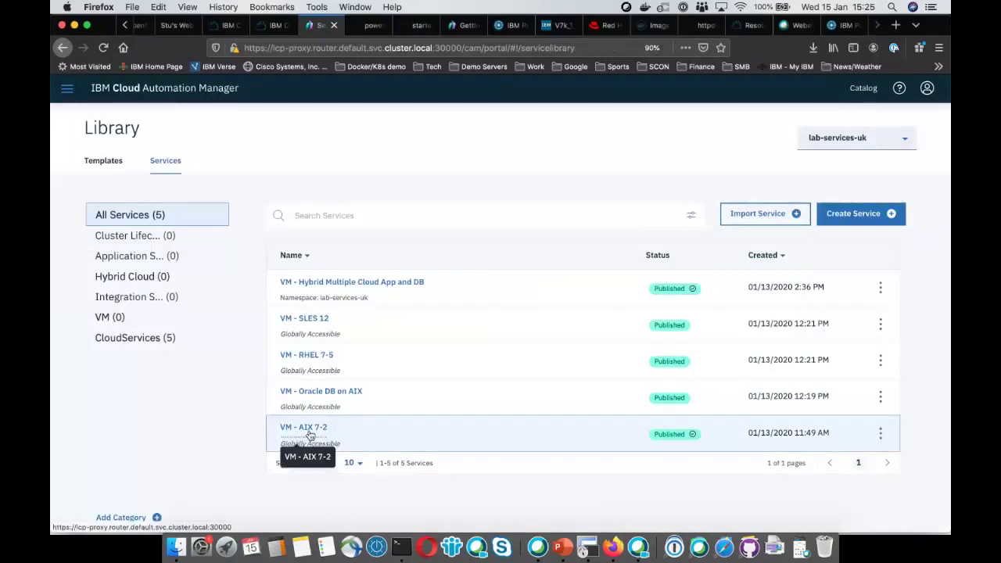
# - Inspect the VM - Hybrid Multiple Cloud App and DB composition flow zoomed in, then return to Service Library
pyautogui.click(332, 289)
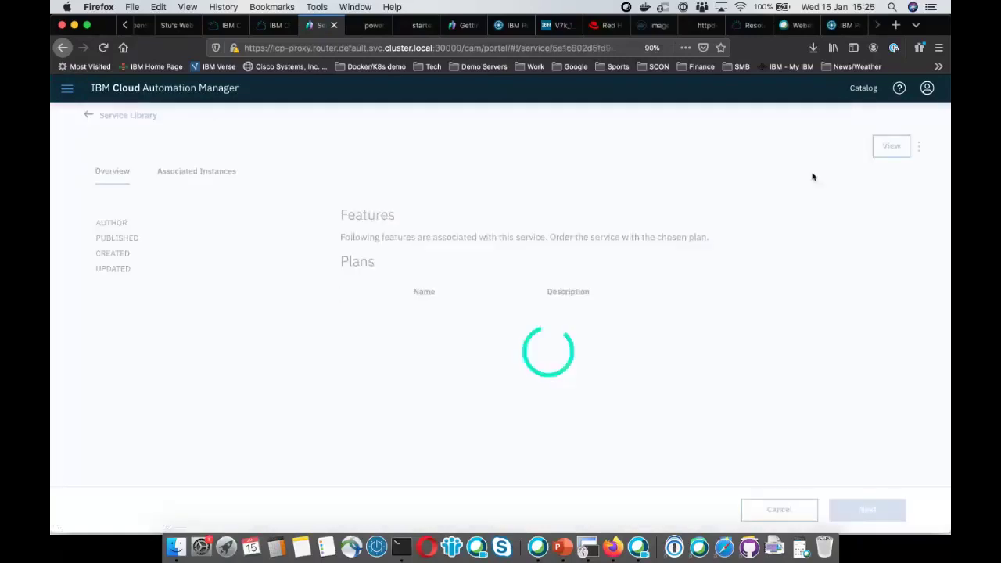
pyautogui.click(886, 148)
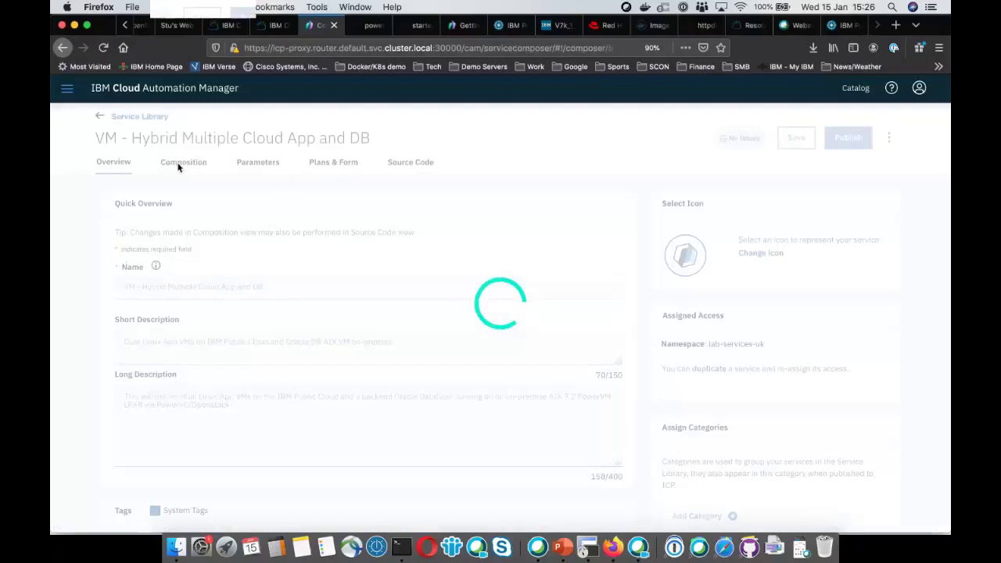
pyautogui.click(179, 165)
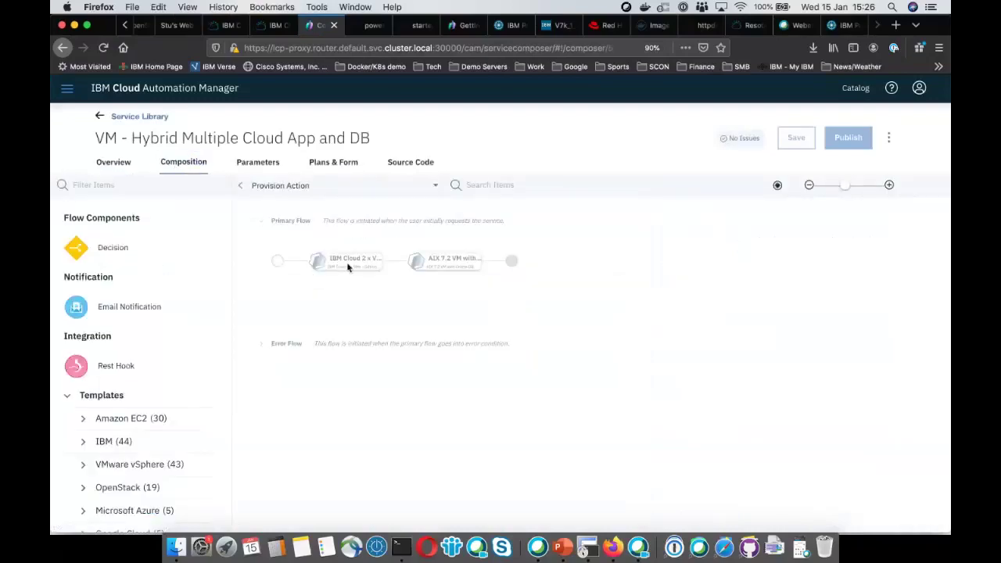
pyautogui.click(889, 185)
pyautogui.click(889, 186)
pyautogui.click(889, 185)
pyautogui.click(889, 185)
pyautogui.click(889, 186)
pyautogui.click(889, 185)
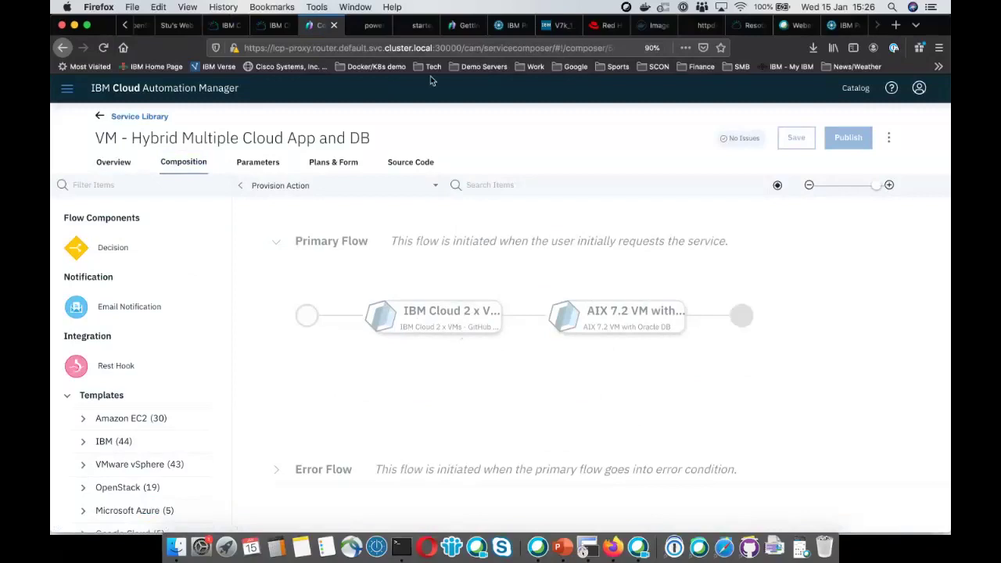
pyautogui.click(130, 117)
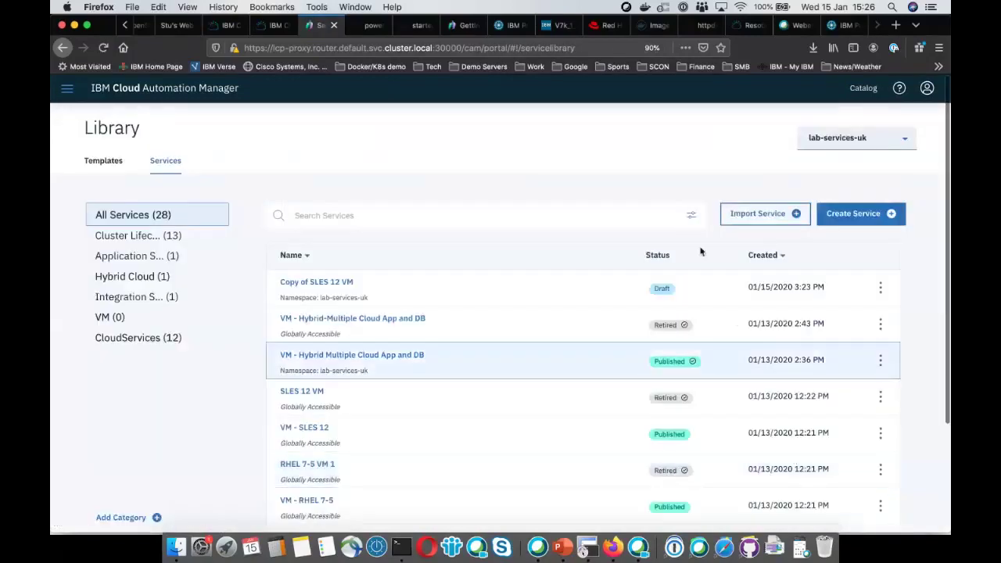
pyautogui.click(126, 26)
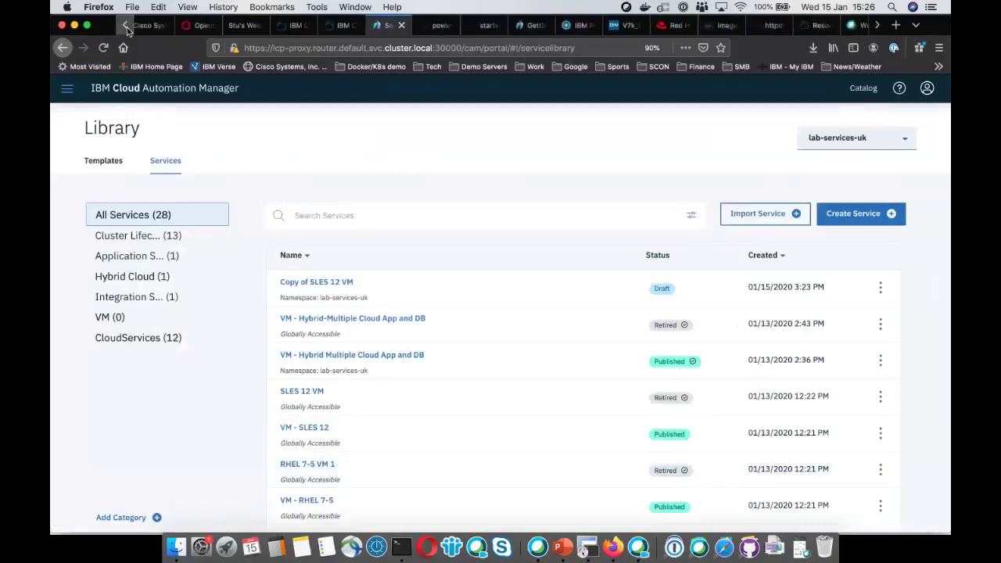
# - Open the application catalog in the OpenShift console
pyautogui.click(204, 26)
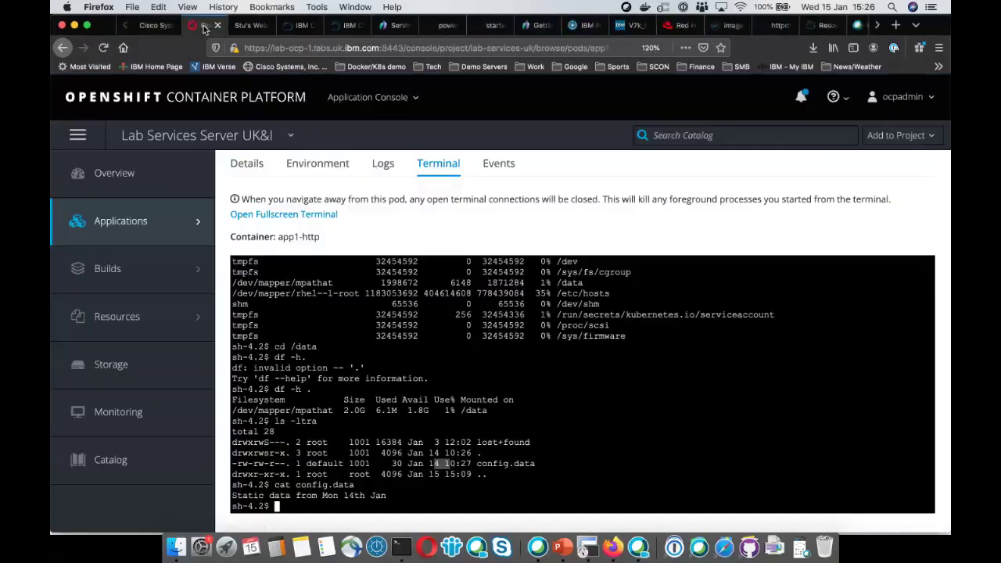
pyautogui.click(111, 460)
pyautogui.scroll(1, 535, 325)
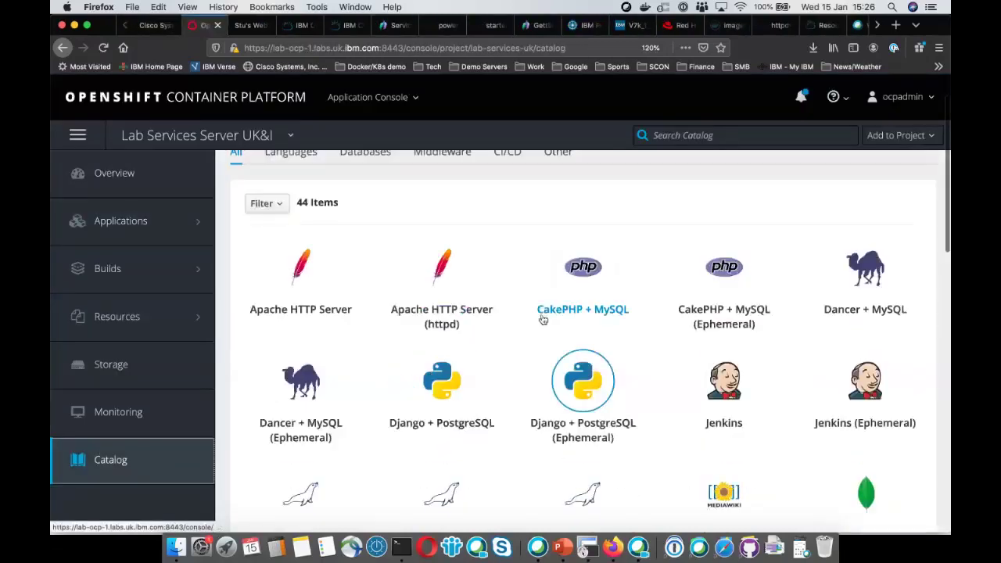
pyautogui.scroll(-1, 544, 323)
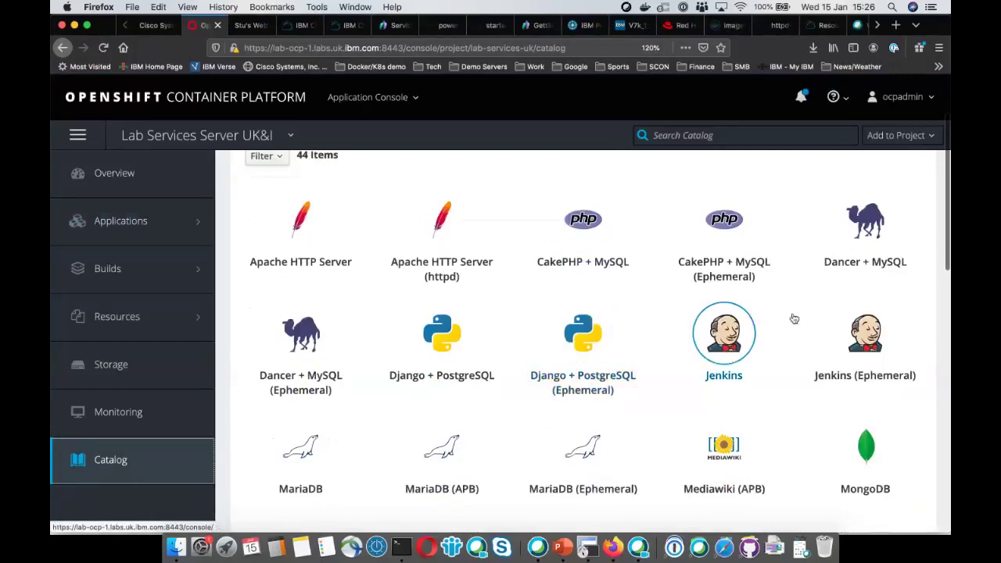
pyautogui.scroll(-3, 792, 298)
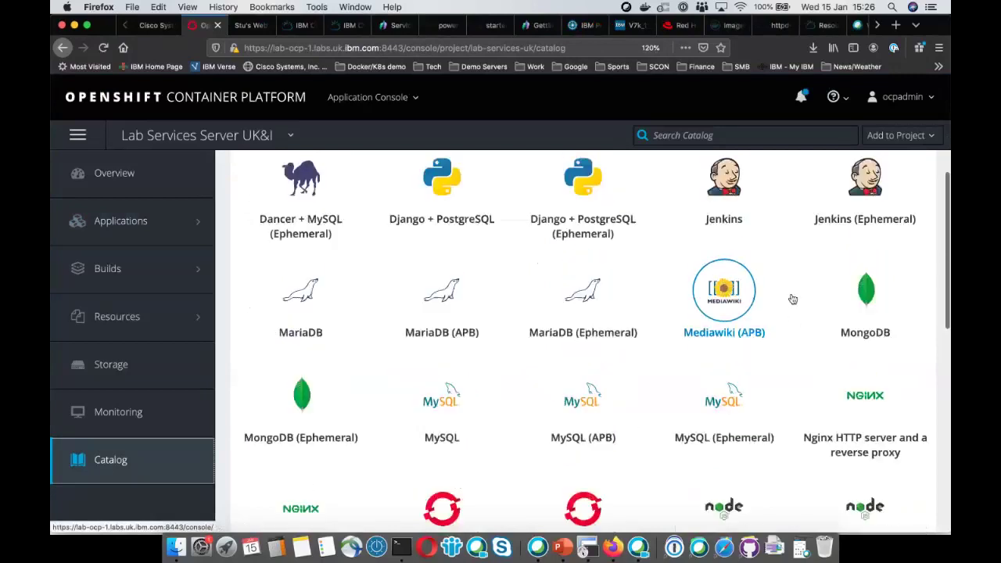
pyautogui.scroll(5, 268, 295)
# - Filter the catalog to IBM-published items and open the VM - AIX 7-2 tile
pyautogui.click(285, 264)
pyautogui.click(270, 333)
pyautogui.click(493, 496)
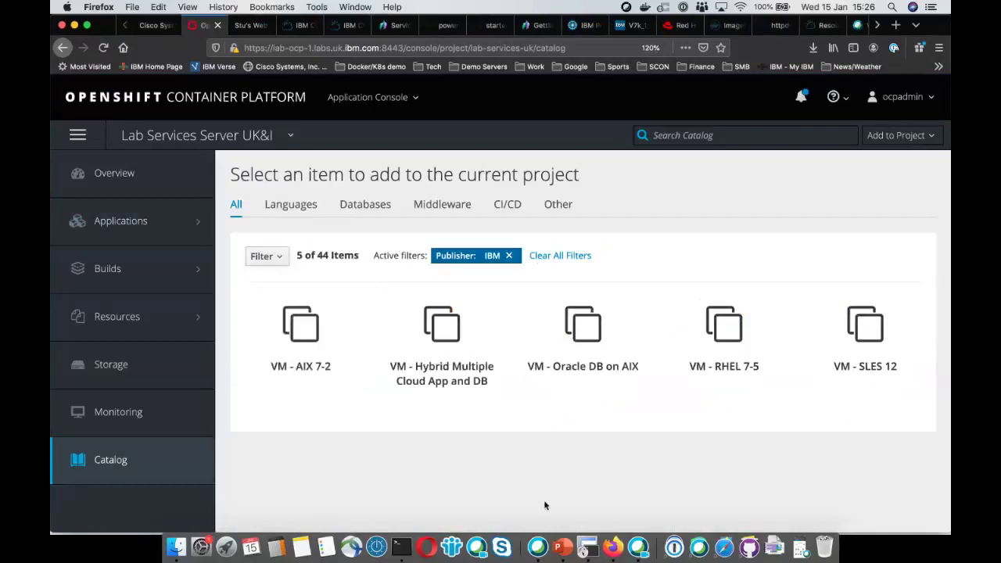
pyautogui.click(311, 348)
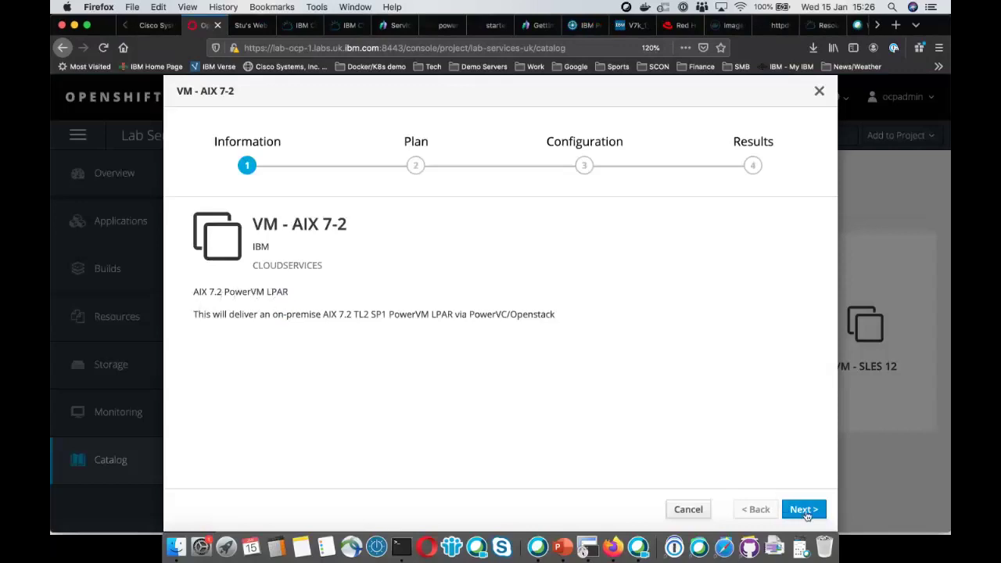
# - Create a VM - AIX 7-2 instance on the standard plan named aix-vug-1
pyautogui.click(803, 509)
pyautogui.click(197, 294)
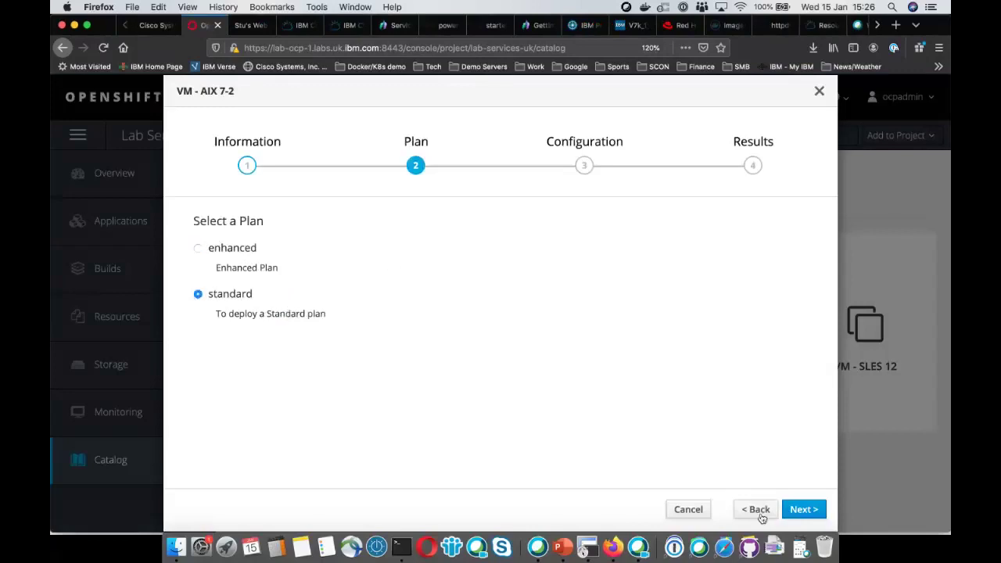
pyautogui.click(801, 509)
pyautogui.click(330, 243)
pyautogui.write('aix-vug-1')
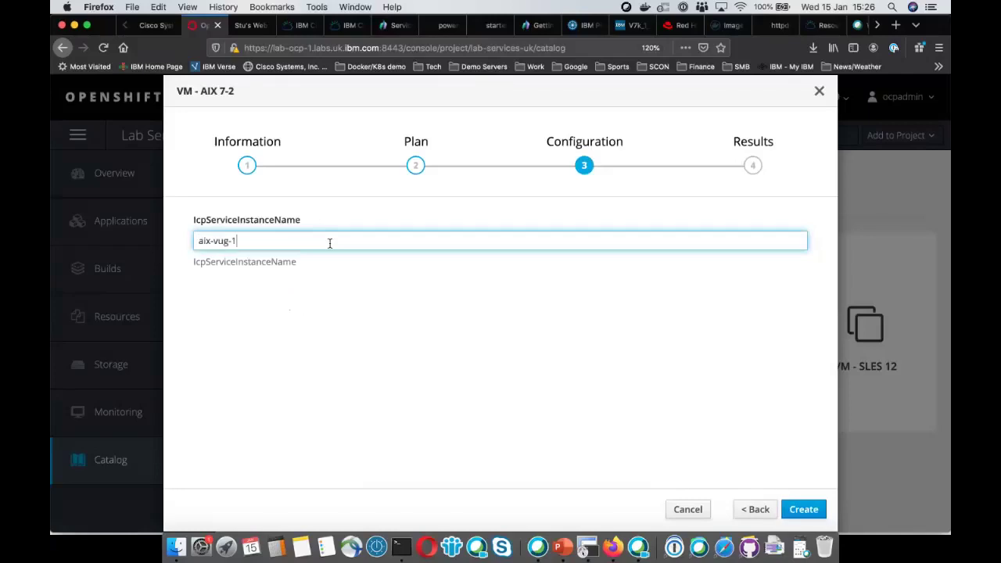
pyautogui.click(803, 510)
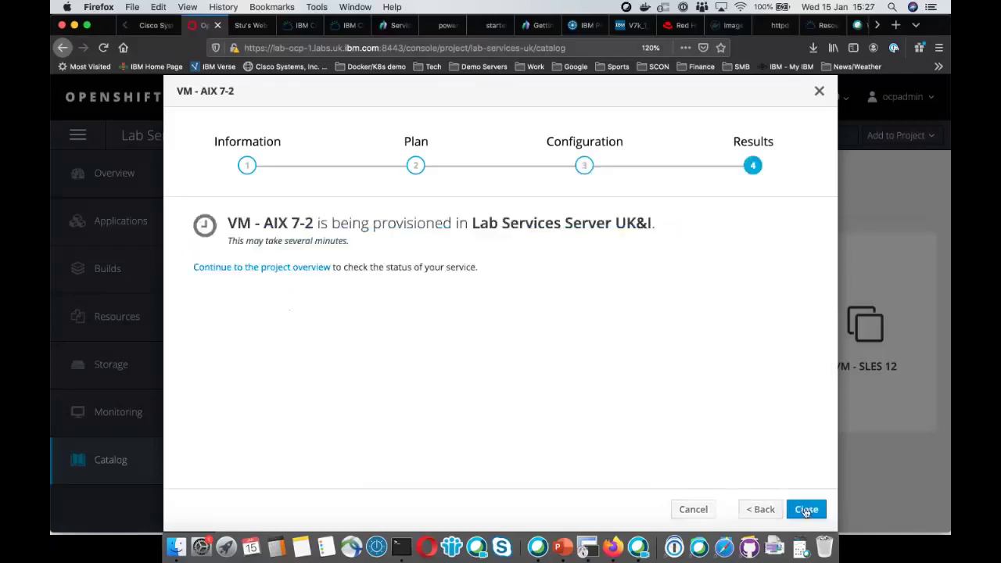
# - Continue to the project overview and dismiss the results dialog
pyautogui.click(281, 259)
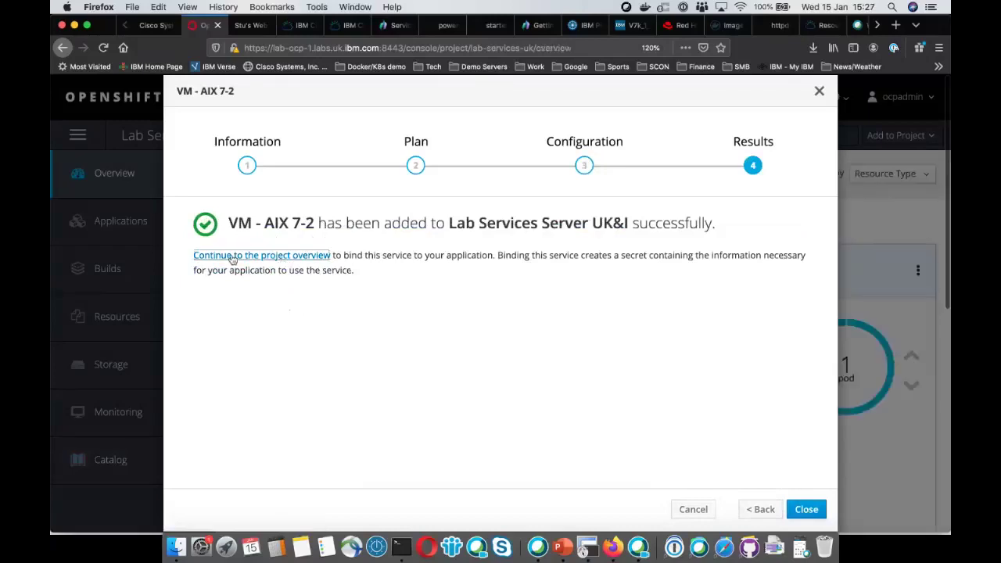
pyautogui.click(808, 515)
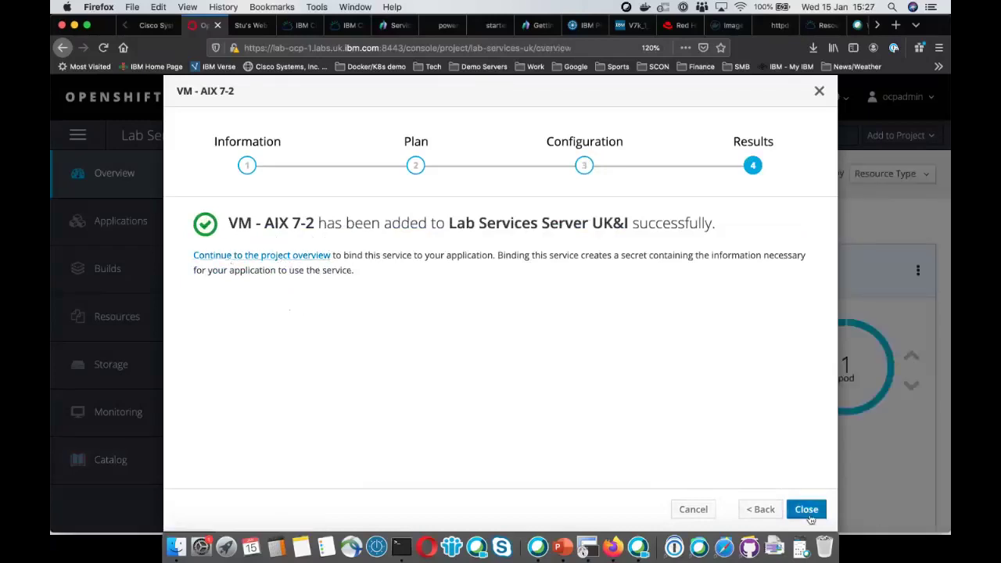
pyautogui.click(258, 275)
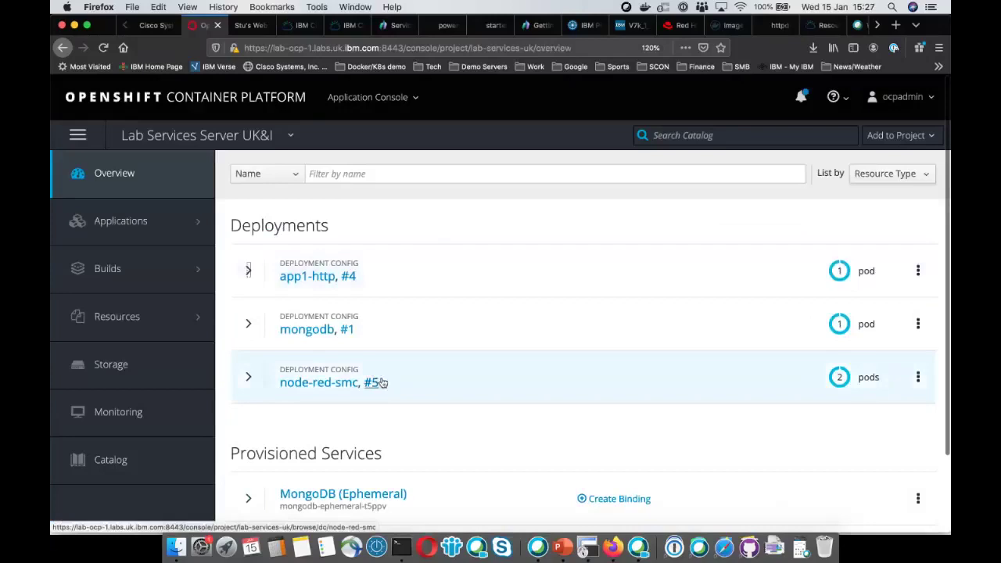
# - Filter the catalog to IBM items and choose the VM - Hybrid Multiple Cloud App and DB service
pyautogui.scroll(-2, 381, 383)
pyautogui.scroll(2, 277, 404)
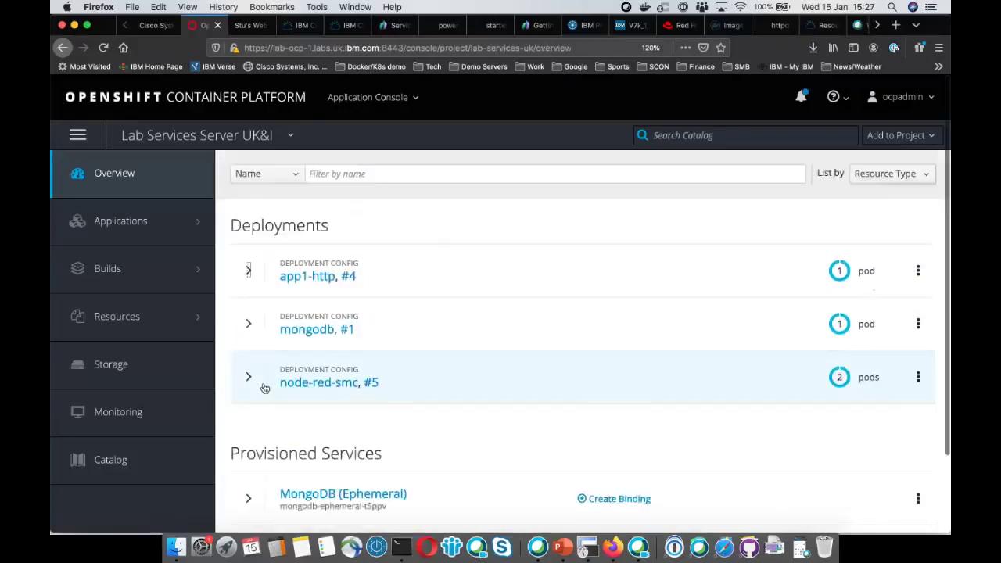
pyautogui.click(130, 457)
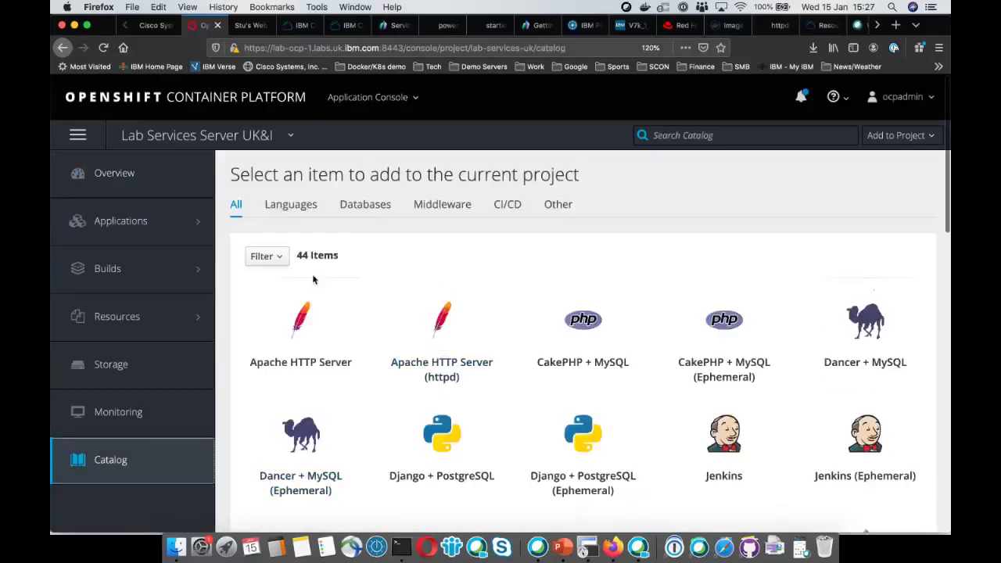
pyautogui.click(266, 256)
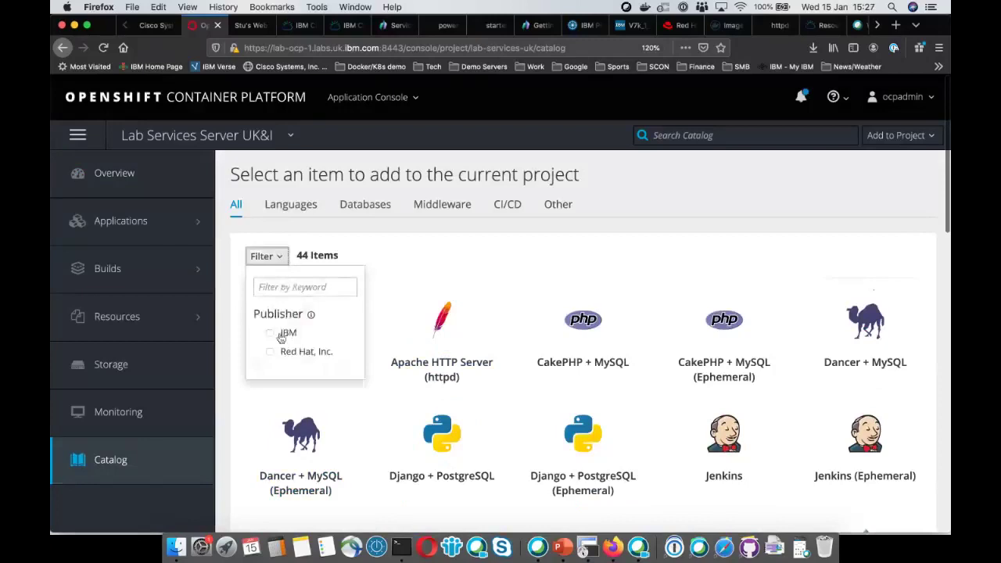
pyautogui.click(280, 338)
pyautogui.click(441, 355)
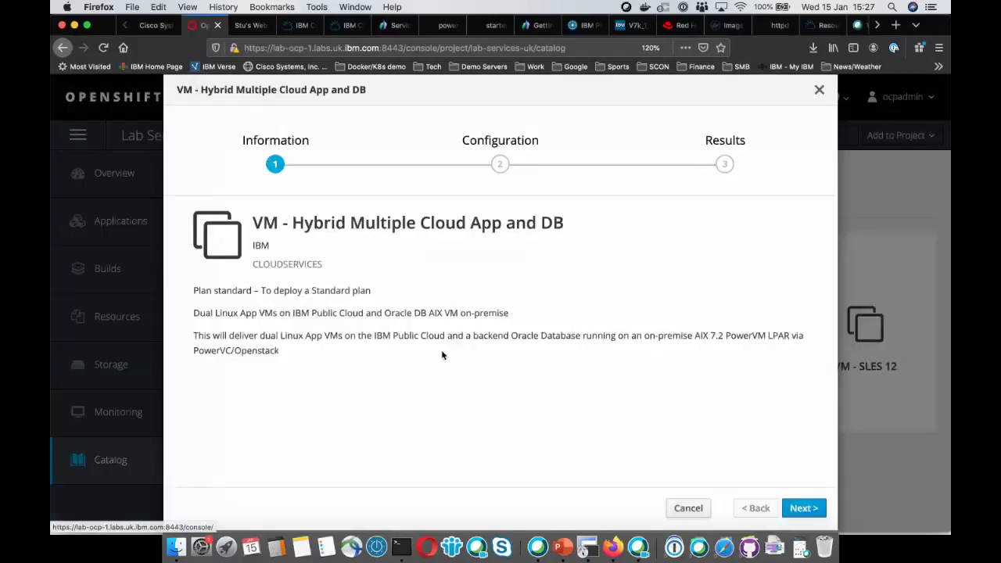
pyautogui.moveTo(194, 314); pyautogui.dragTo(509, 315)
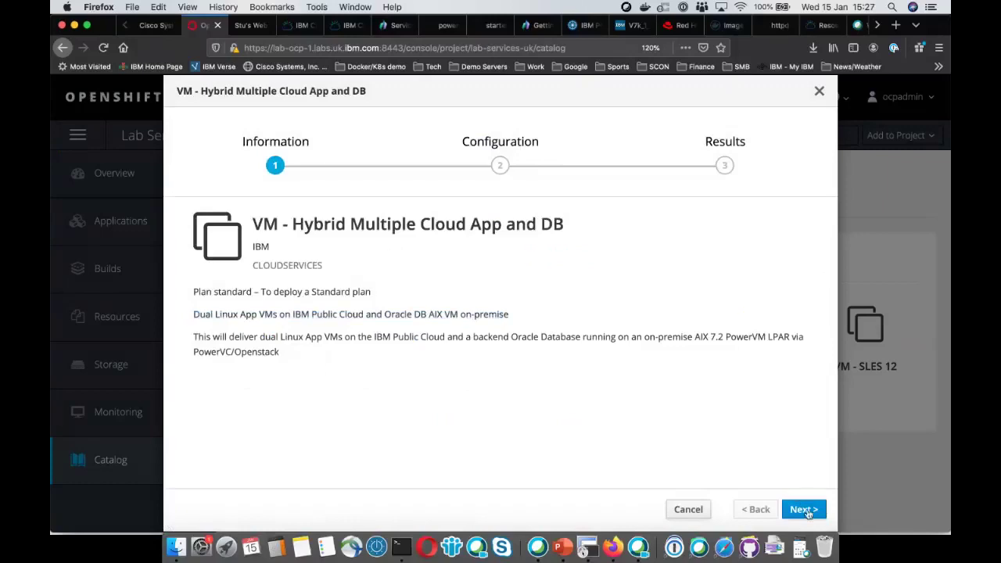
pyautogui.click(803, 509)
# - Create the hybrid service instance named hybrid-1
pyautogui.click(410, 242)
pyautogui.click(410, 241)
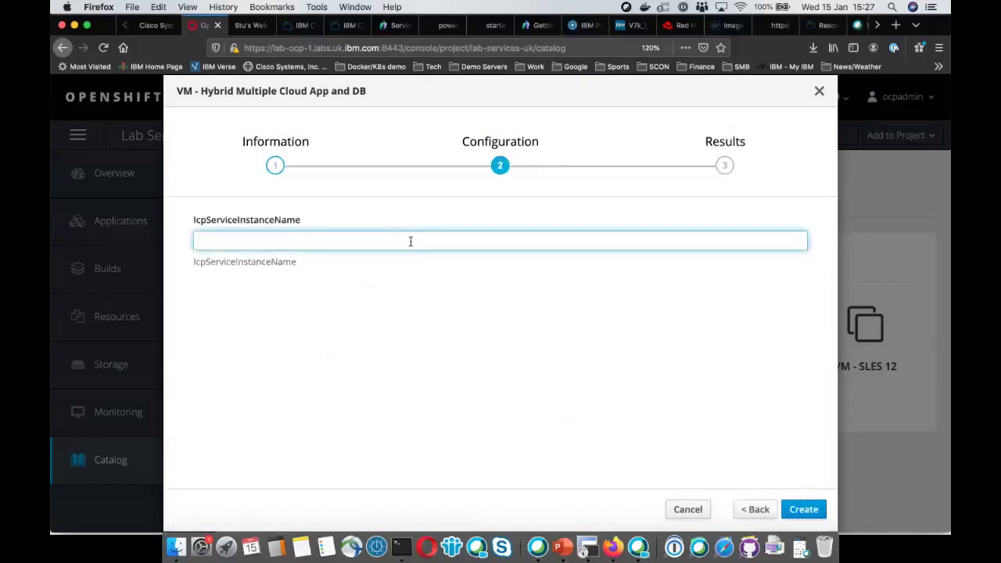
pyautogui.write('hybrid-1')
pyautogui.click(799, 509)
pyautogui.click(805, 509)
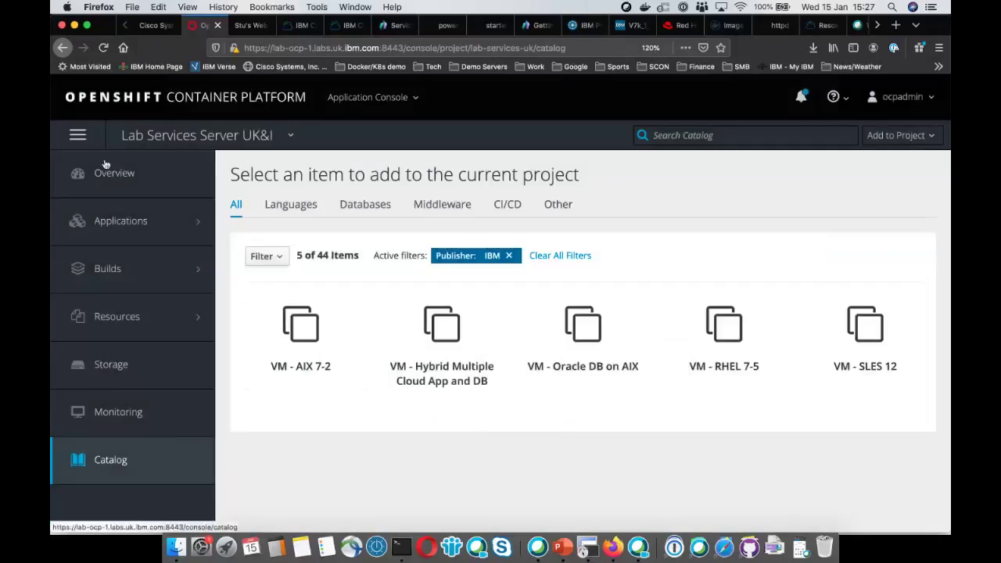
# - From the project overview, open the AIX service's dashboard
pyautogui.click(114, 173)
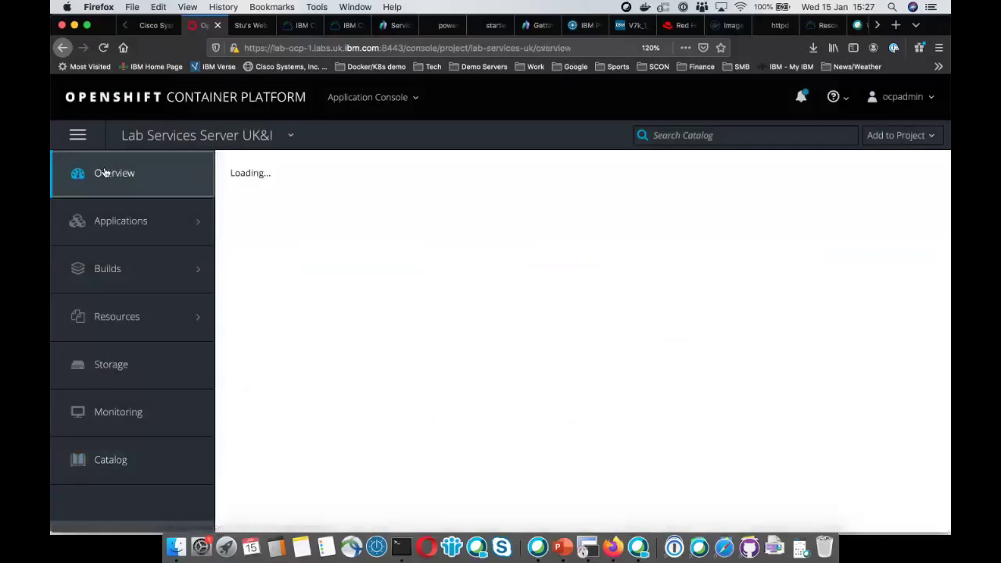
pyautogui.scroll(-4, 404, 377)
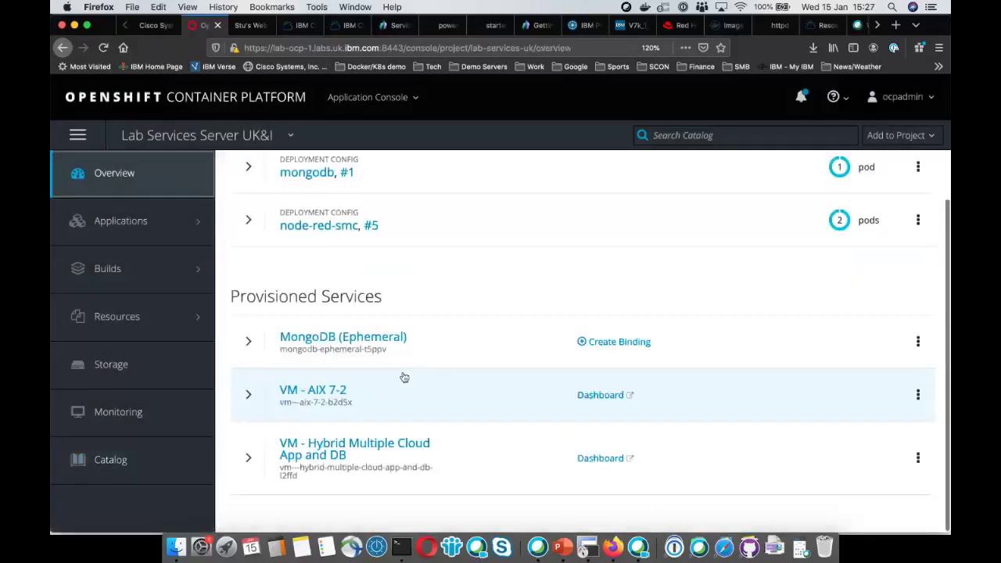
pyautogui.click(599, 395)
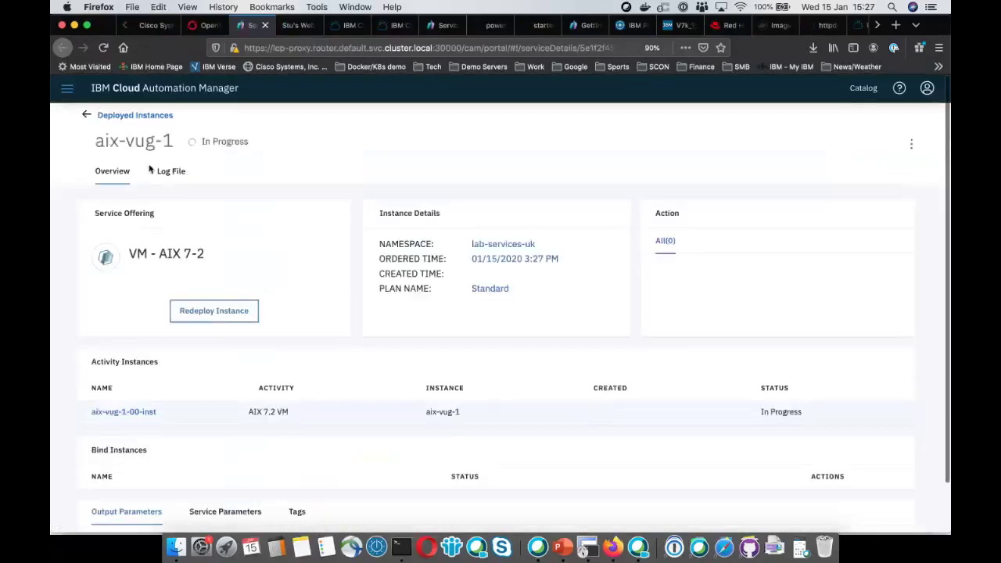
# - Review aix-vug-1's service log showing the AIX stack still creating
pyautogui.click(173, 170)
pyautogui.scroll(-3, 769, 386)
pyautogui.scroll(-10, 769, 386)
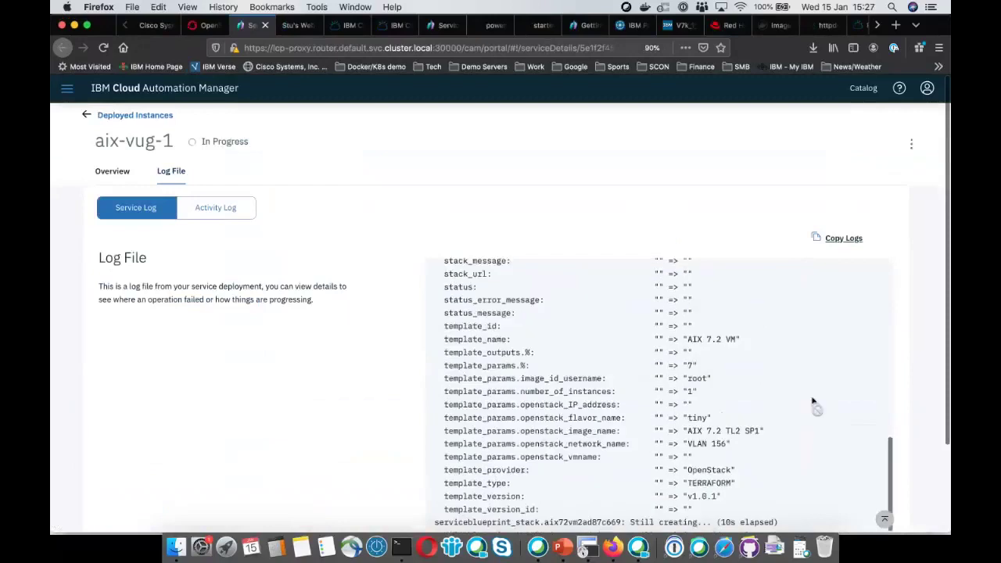
pyautogui.scroll(-3, 816, 405)
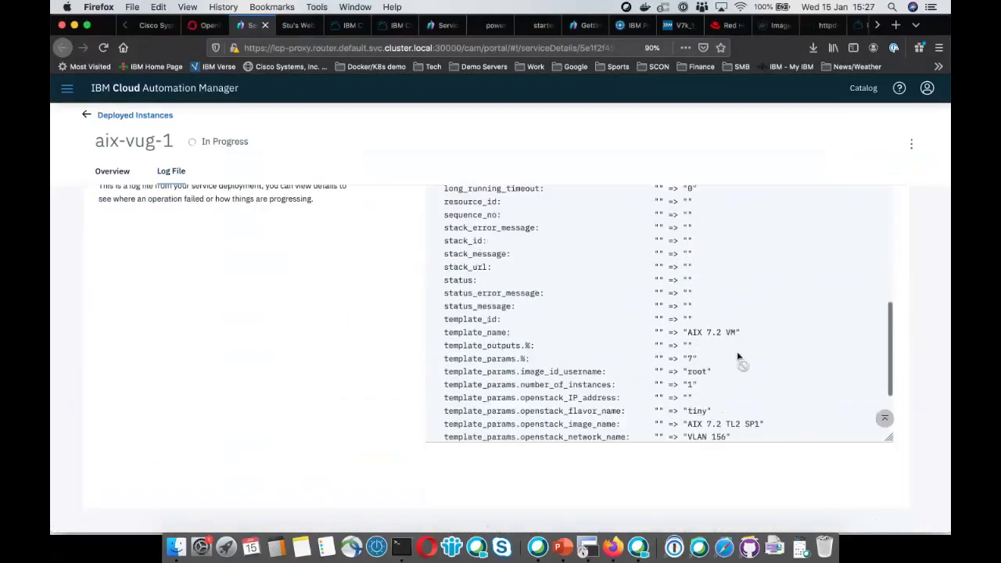
pyautogui.scroll(-2, 728, 344)
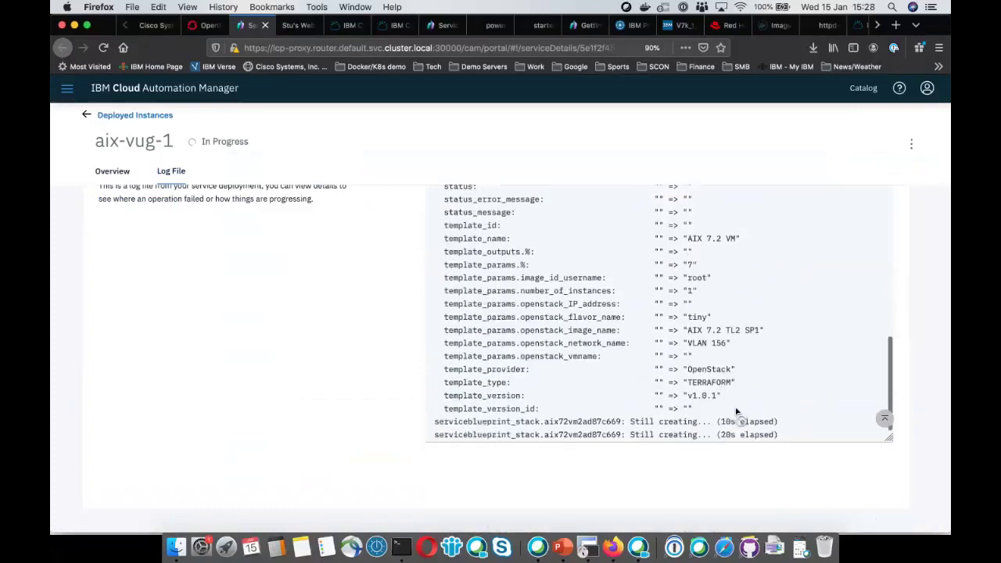
pyautogui.scroll(6, 734, 412)
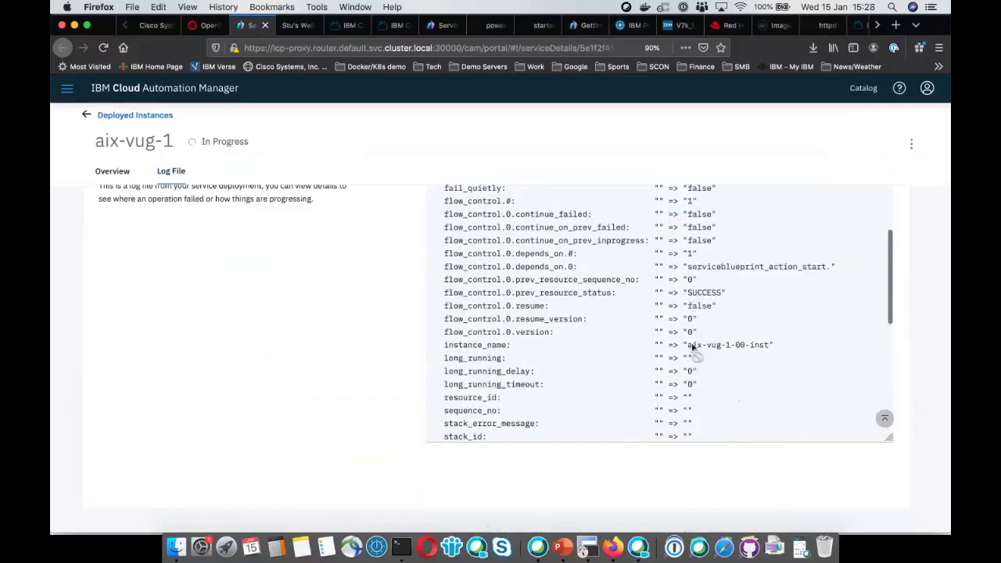
pyautogui.scroll(5, 704, 346)
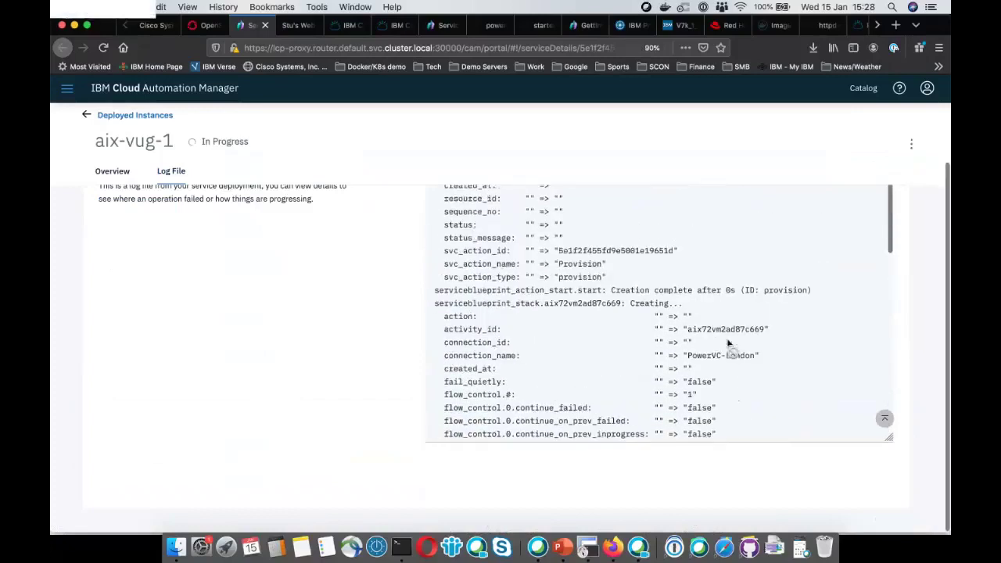
# - Switch to the PowerVC browser tab
pyautogui.click(875, 25)
pyautogui.click(876, 26)
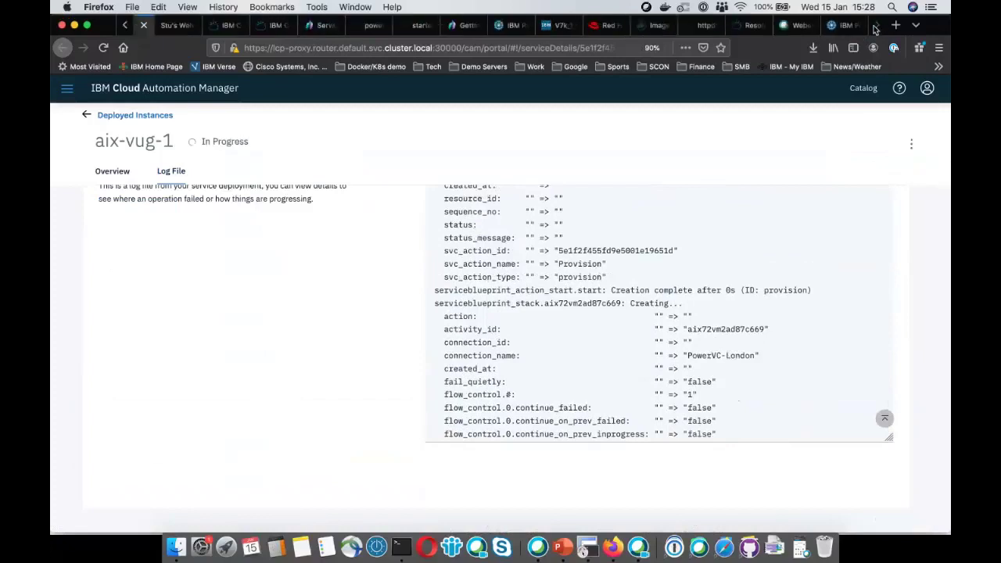
pyautogui.click(875, 26)
pyautogui.click(842, 25)
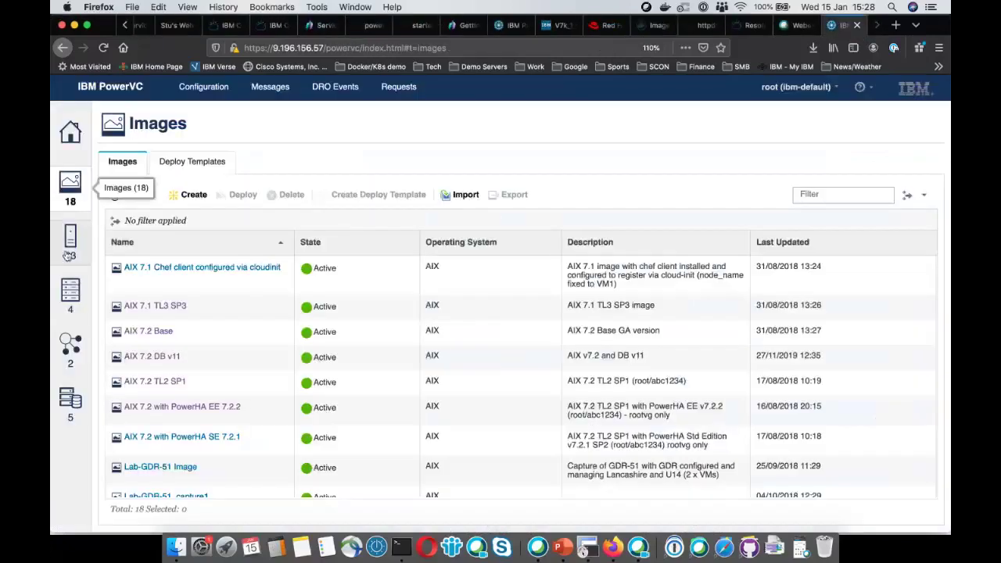
# - Filter PowerVC's virtual machines on -vm- to find aix-vm-b4f7-01, then return to OpenShift
pyautogui.click(69, 255)
pyautogui.click(858, 155)
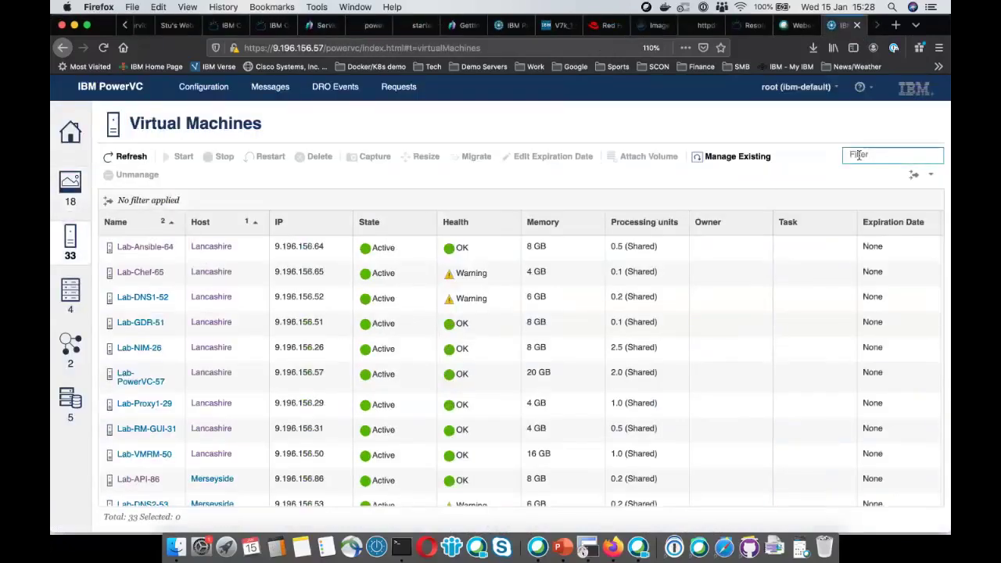
pyautogui.write('-vm-')
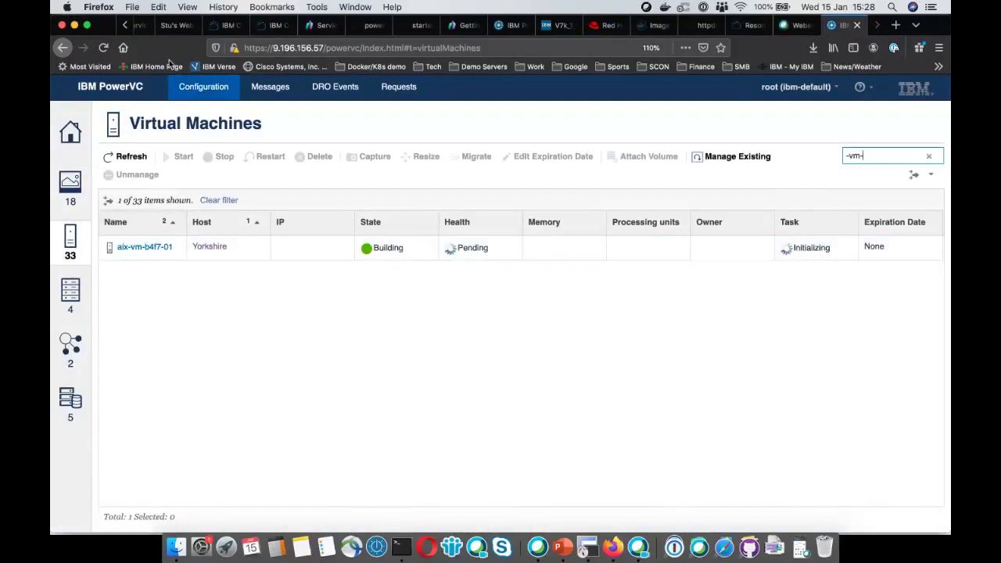
pyautogui.click(126, 30)
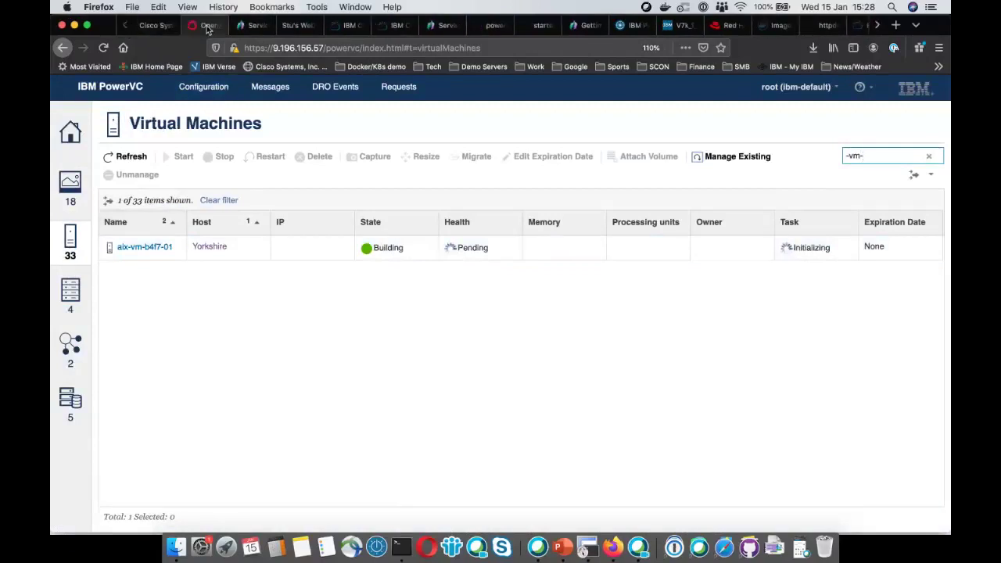
pyautogui.click(205, 26)
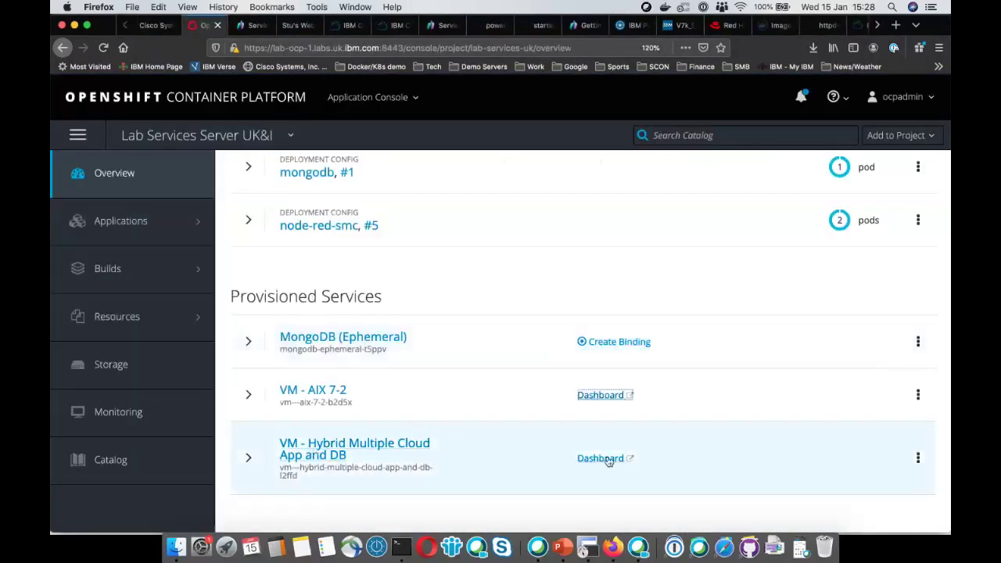
# - Open hybrid-1's dashboard and scroll its service log, with the IBM Cloud stack still creating
pyautogui.click(608, 460)
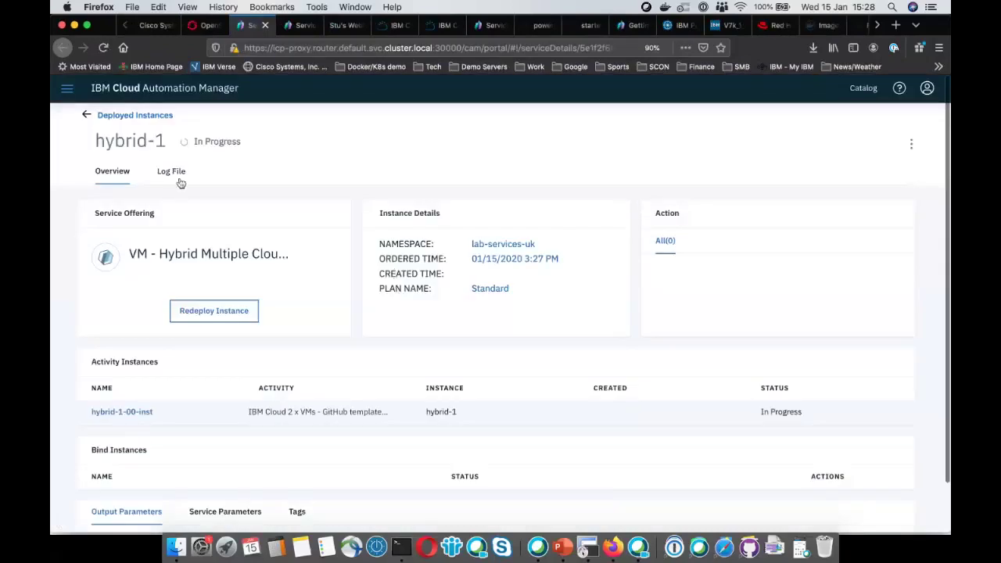
pyautogui.click(171, 171)
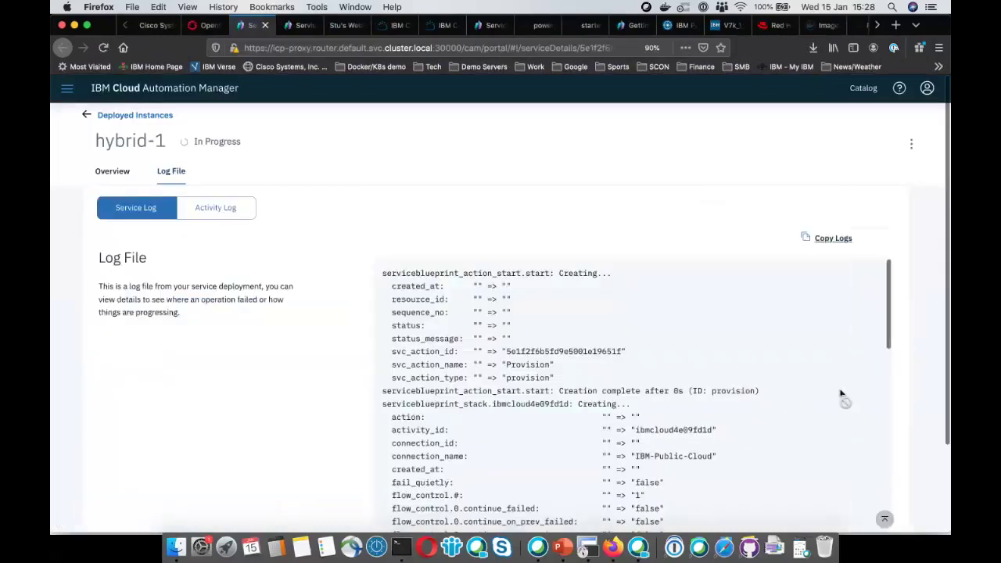
pyautogui.scroll(-10, 837, 397)
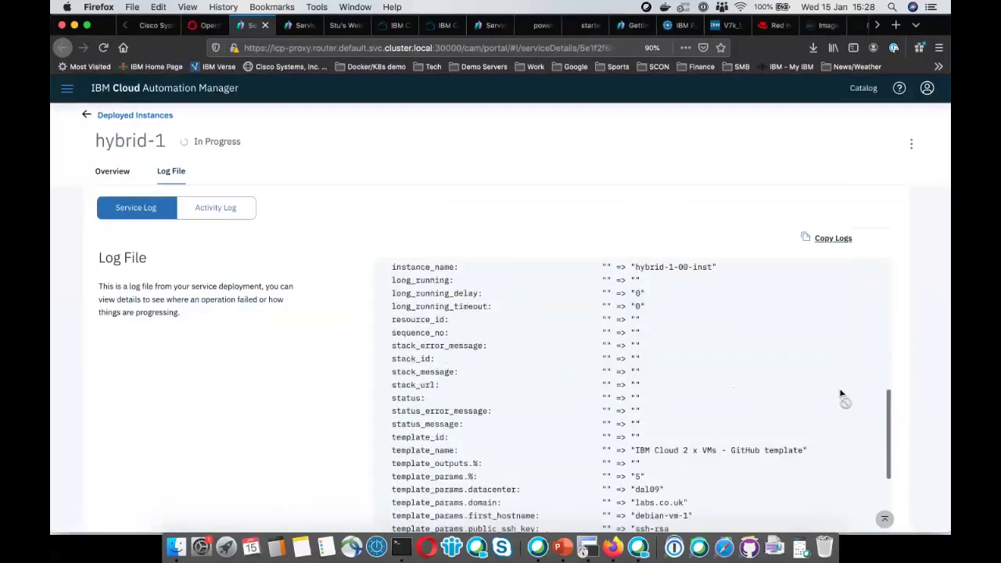
pyautogui.scroll(-4, 841, 395)
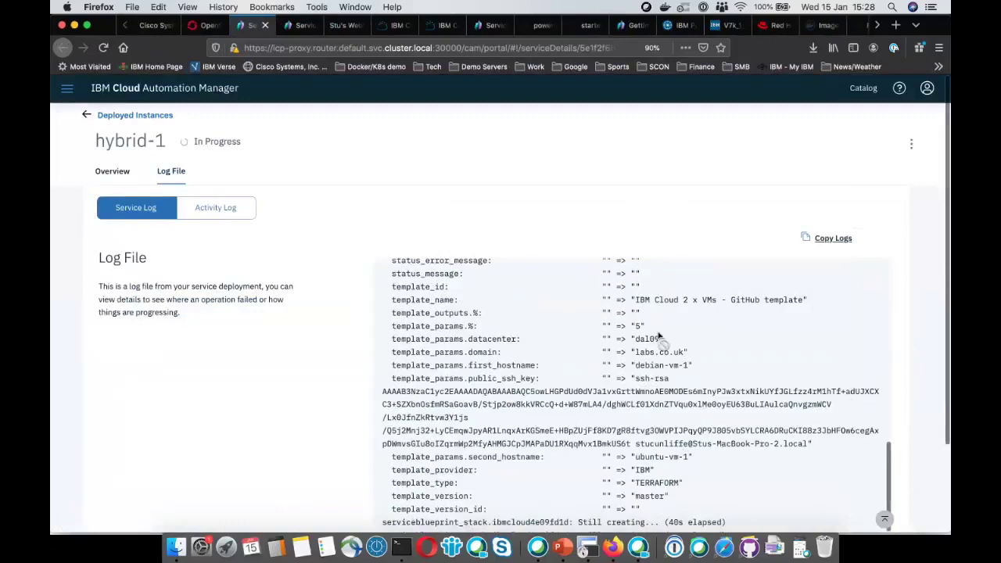
pyautogui.scroll(-2, 638, 313)
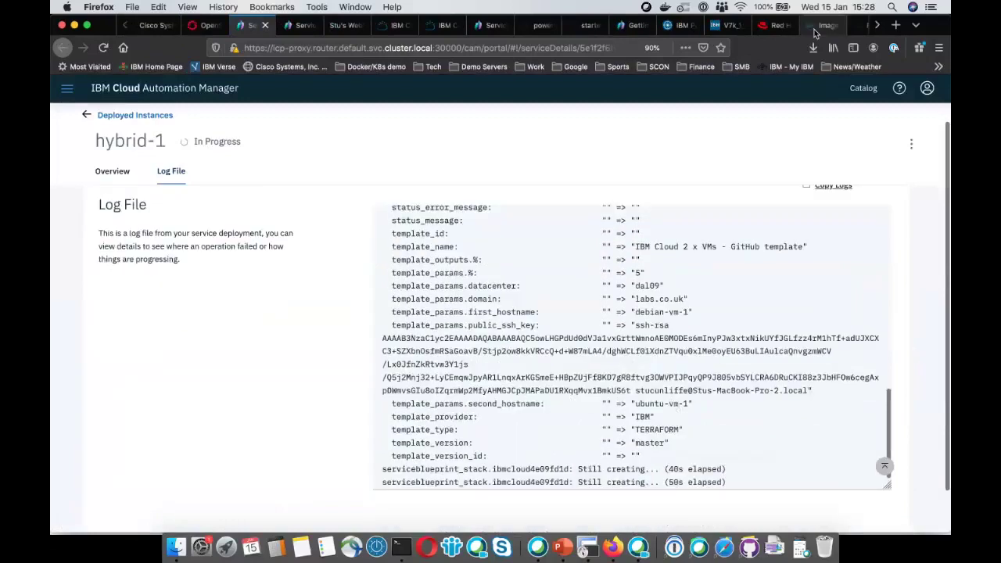
# - Open the IBM Cloud bookmark in a new tab, sign in with the saved IBMid, and list Devices
pyautogui.click(395, 25)
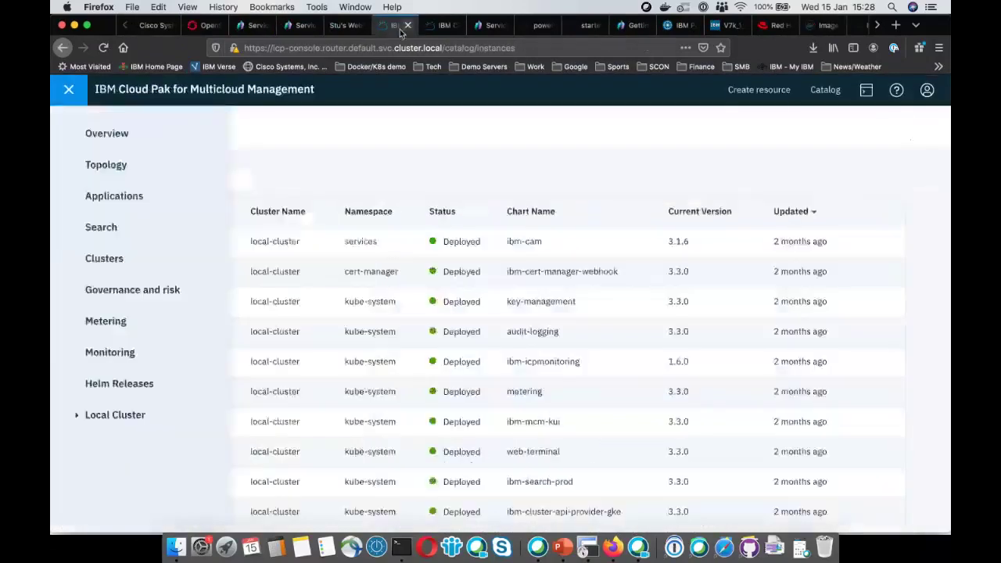
pyautogui.click(895, 25)
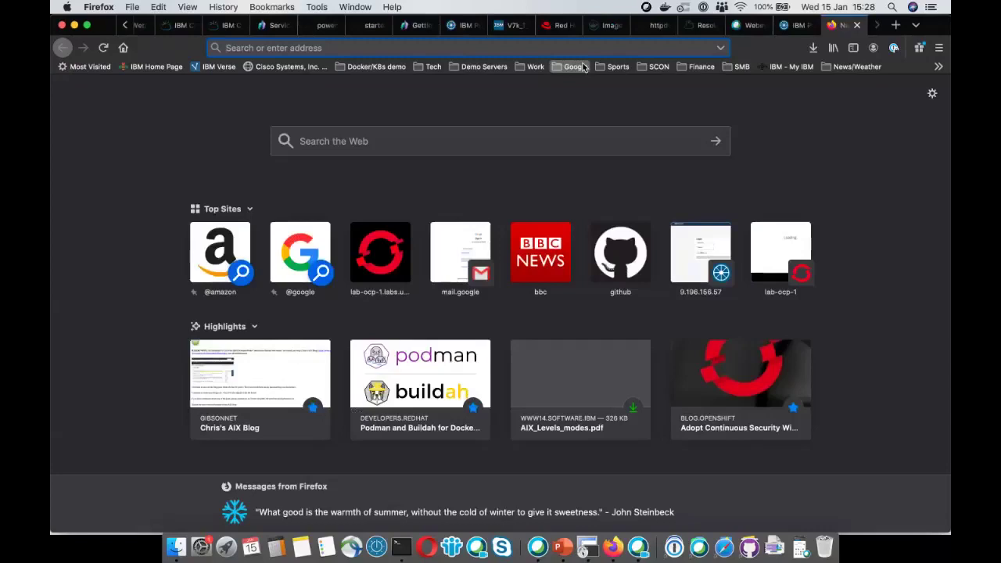
pyautogui.click(483, 66)
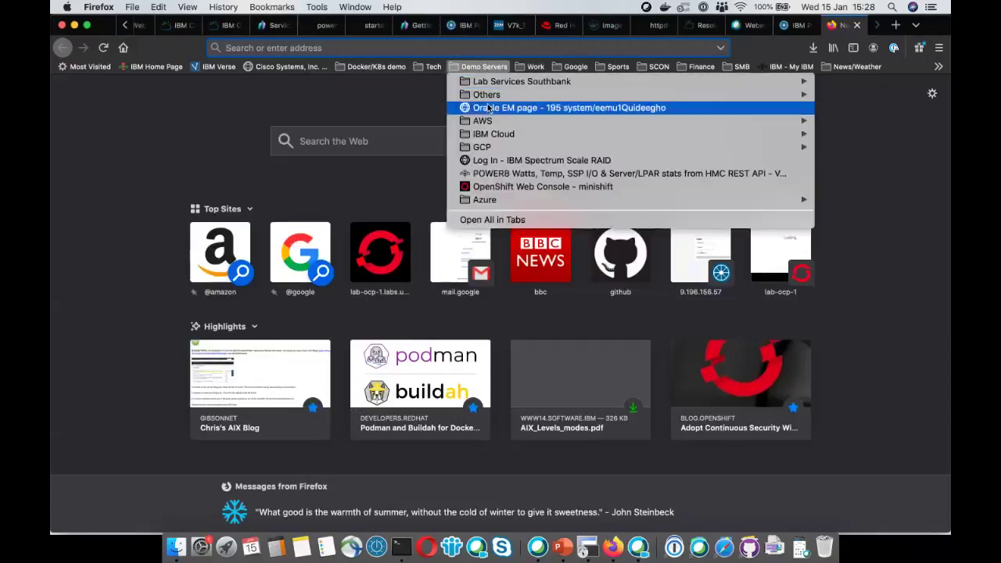
pyautogui.moveTo(490, 96)
pyautogui.moveTo(489, 134)
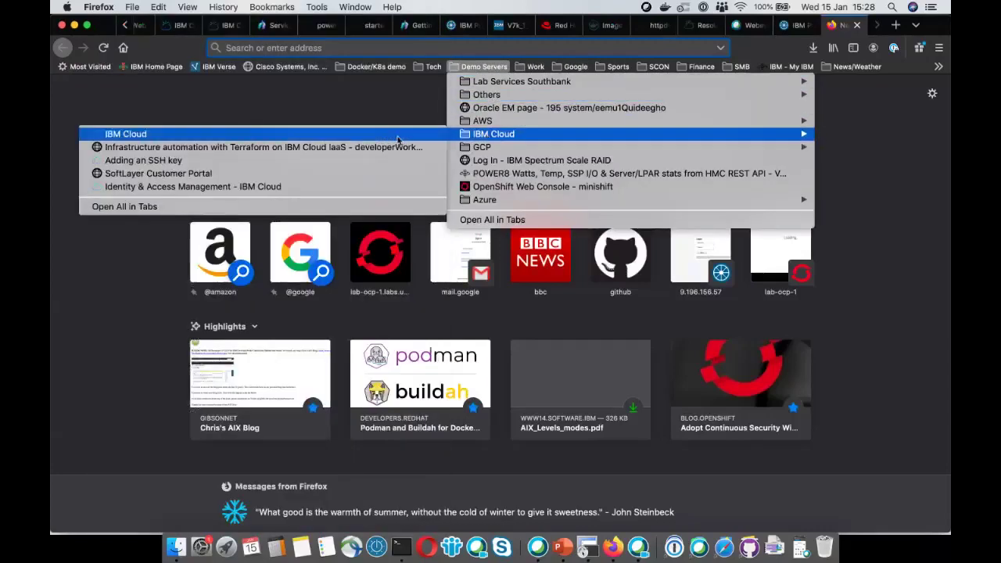
pyautogui.click(398, 138)
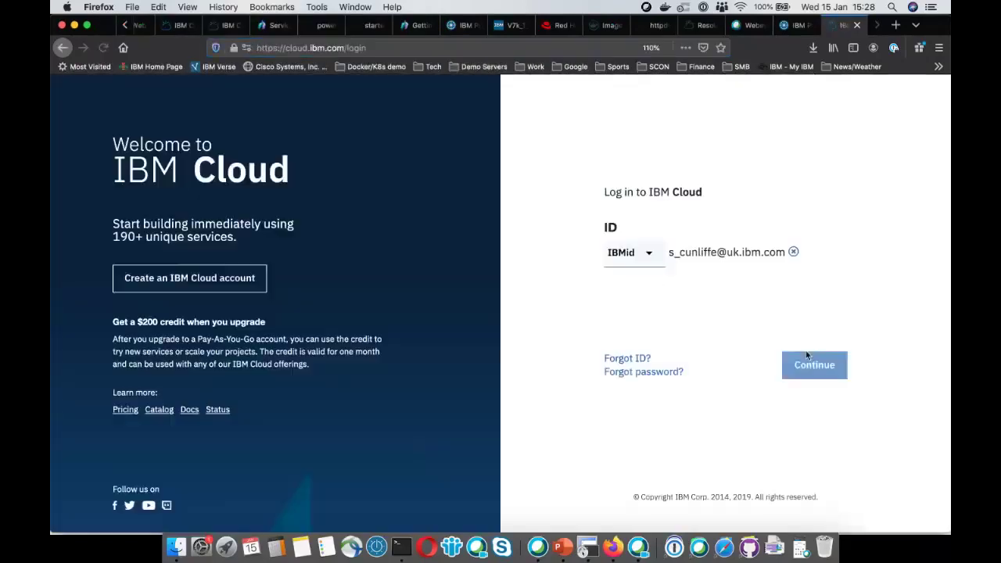
pyautogui.click(813, 359)
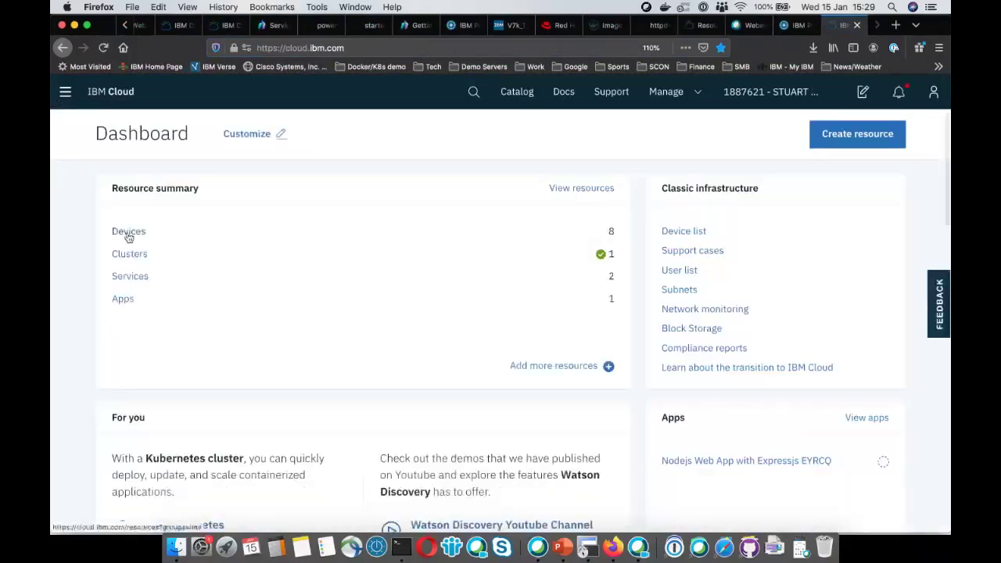
pyautogui.click(129, 232)
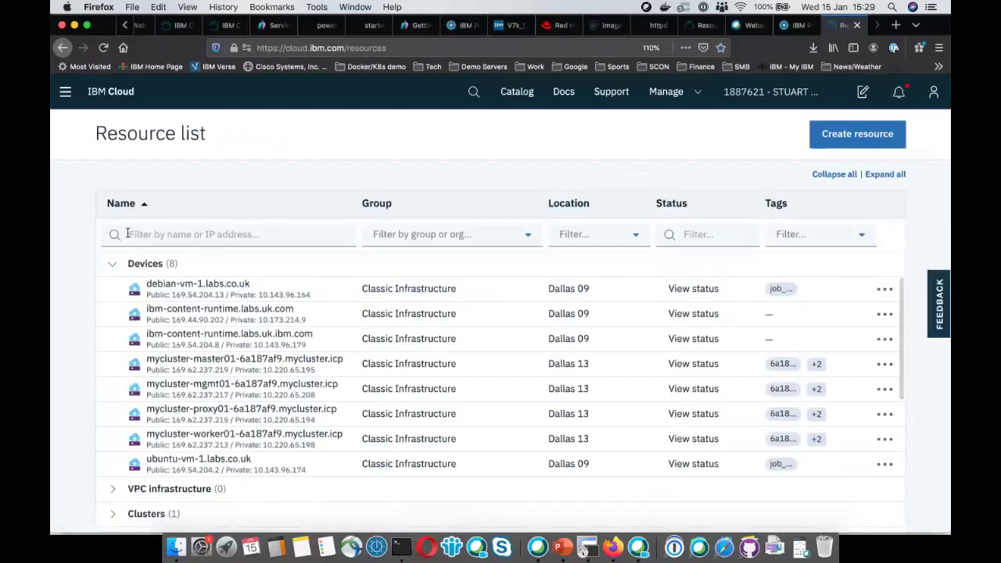
# - Filter the resource list by name 'vm' to show debian-vm-1 and ubuntu-vm-1
pyautogui.click(258, 235)
pyautogui.write('vm')
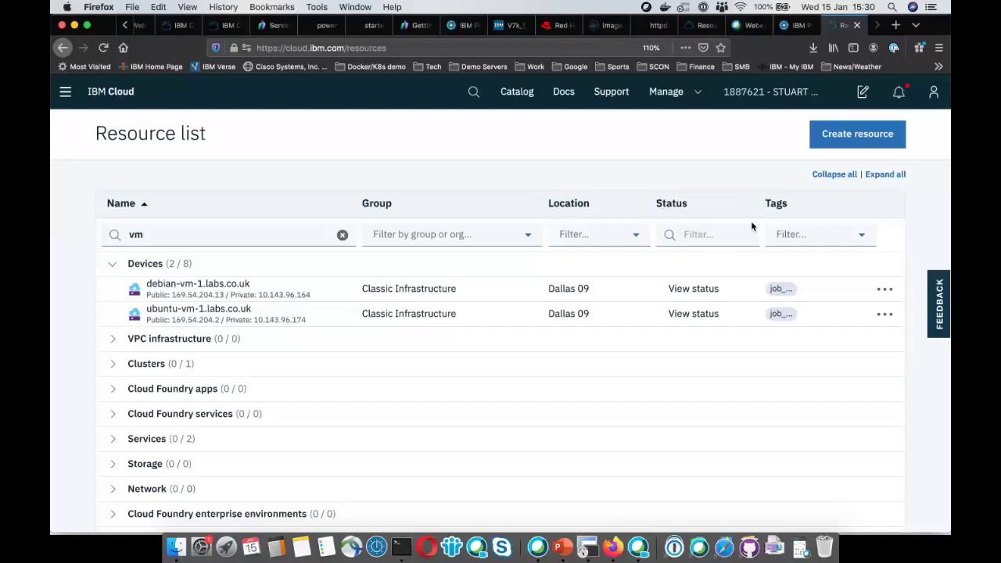
pyautogui.click(273, 25)
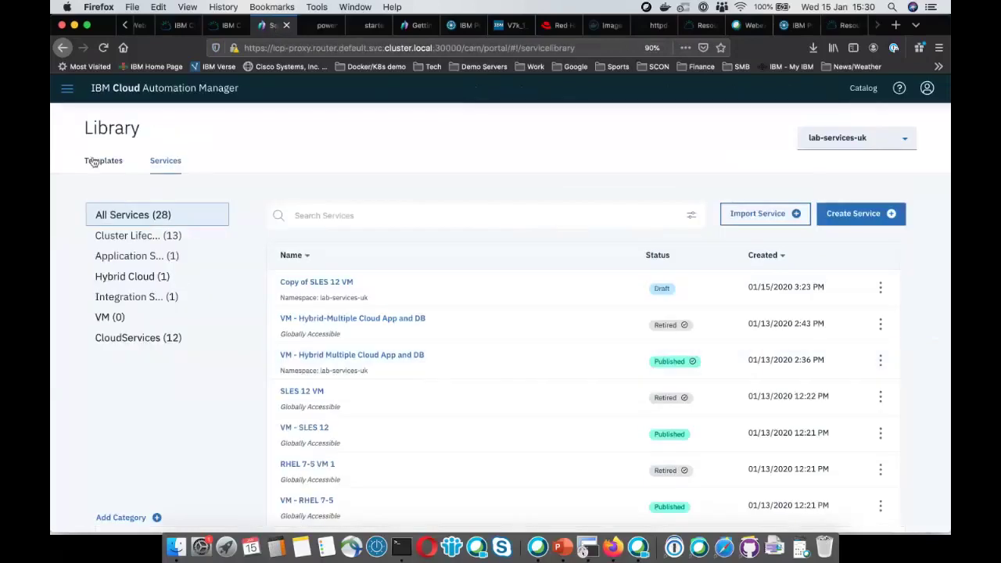
# - Browse the library's services and view the VM - SLES 12 service details
pyautogui.click(67, 88)
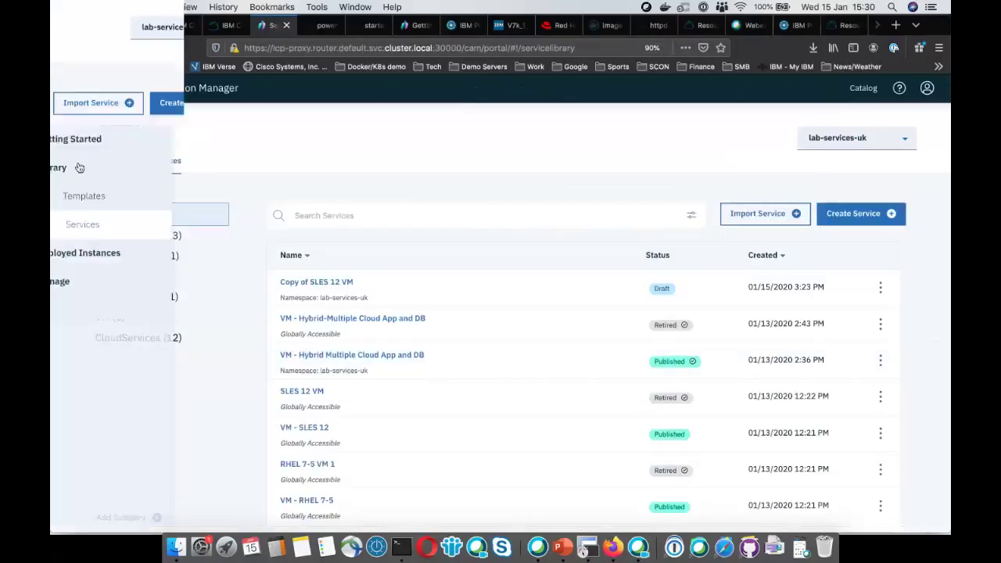
pyautogui.click(97, 224)
pyautogui.click(315, 430)
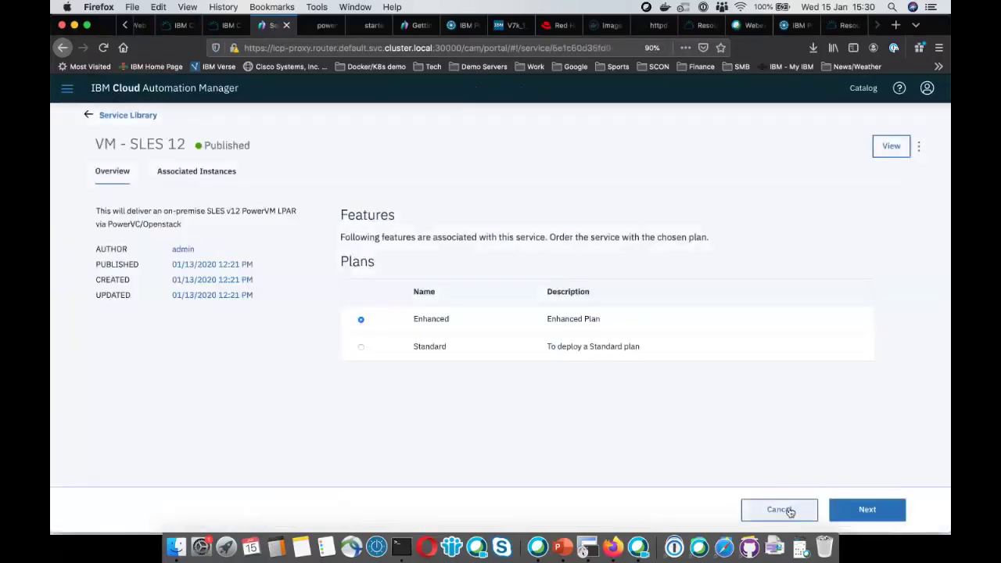
pyautogui.click(785, 511)
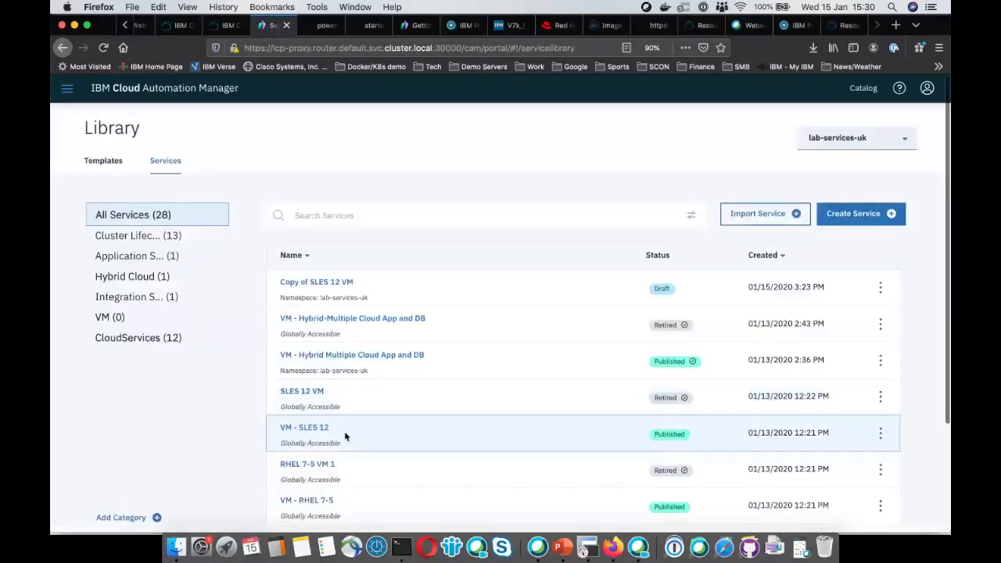
# - Duplicate the SLES 12 VM service under the name Copy of SLES 12 VM1
pyautogui.click(879, 397)
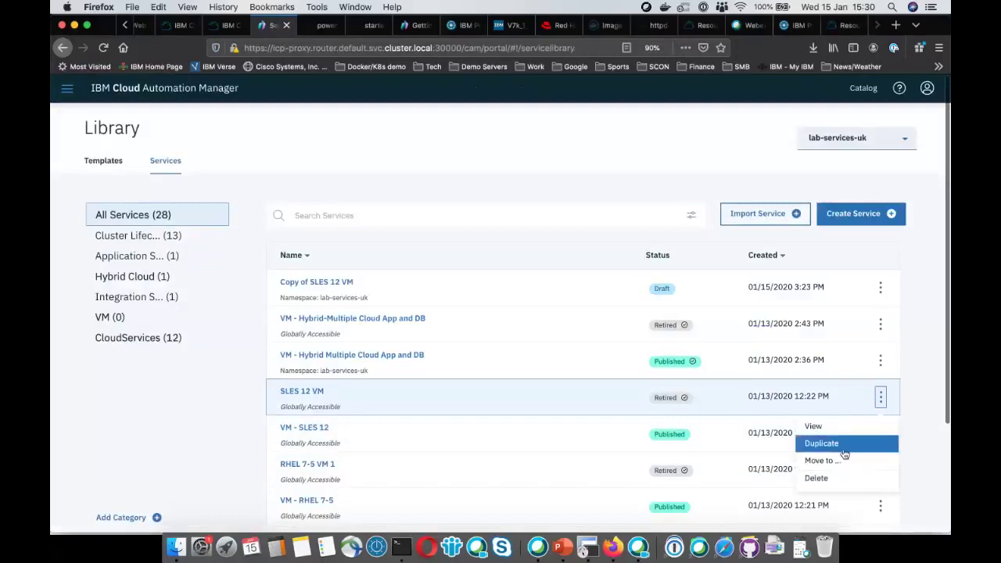
pyautogui.click(844, 444)
pyautogui.click(563, 426)
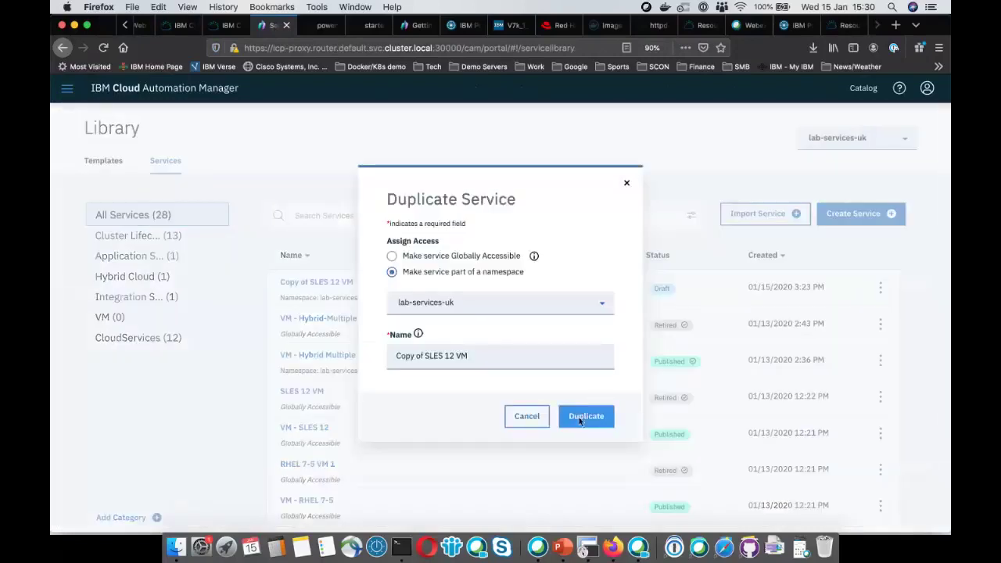
pyautogui.click(484, 368)
pyautogui.write('1')
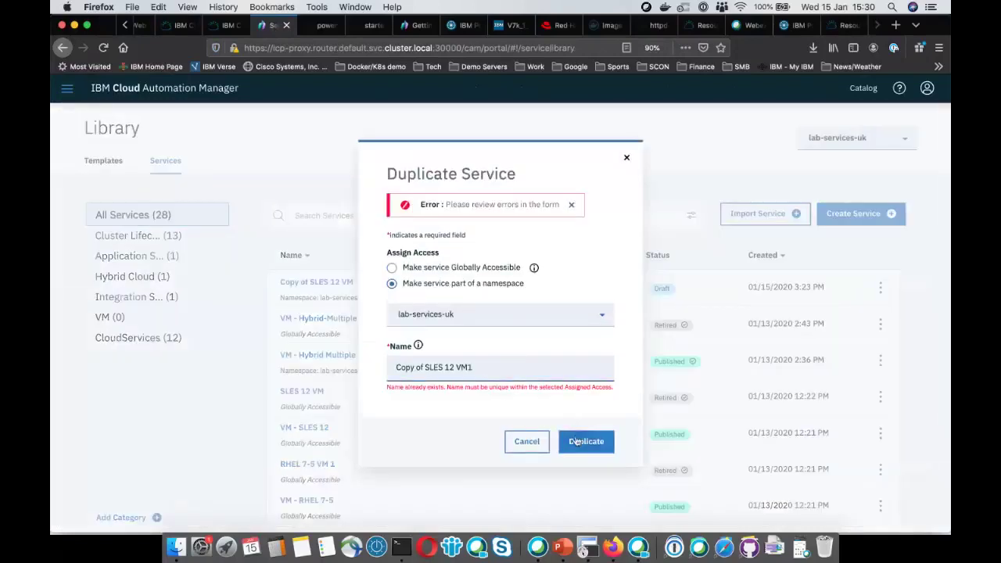
pyautogui.click(582, 441)
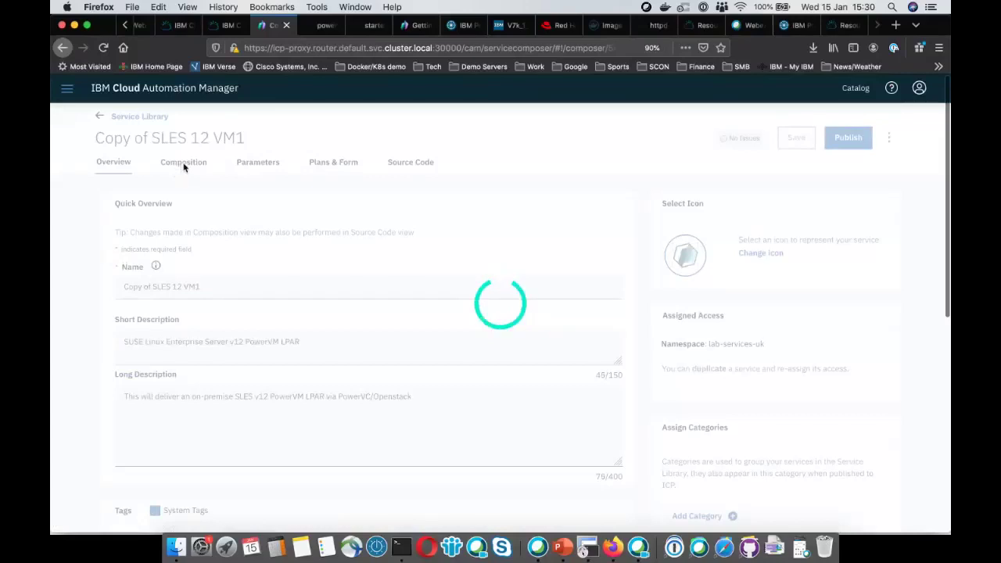
# - Add a POST Rest Hook with an input URL before the SLES 12 VM step, then show the Thank you slide
pyautogui.click(183, 164)
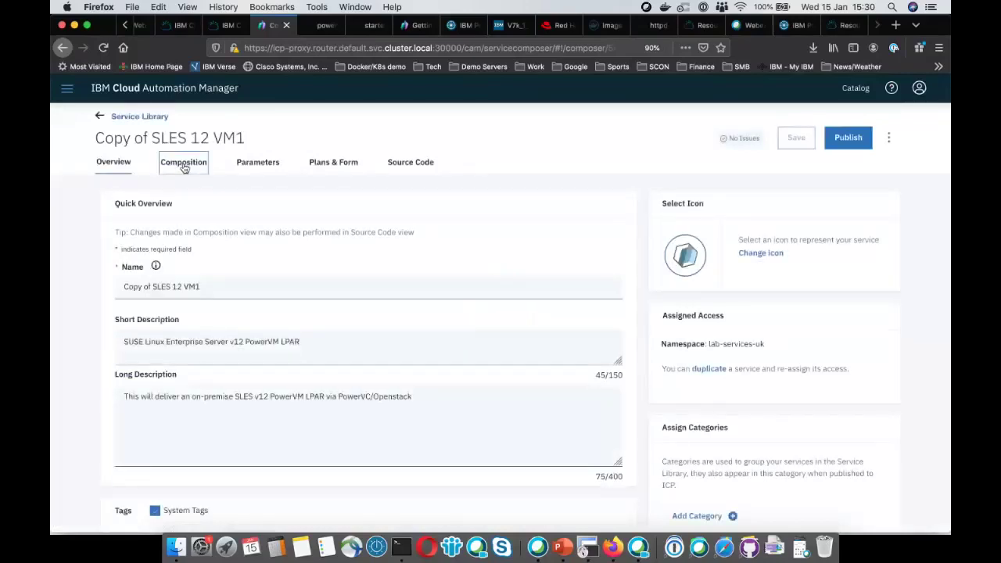
pyautogui.moveTo(78, 366); pyautogui.dragTo(316, 261)
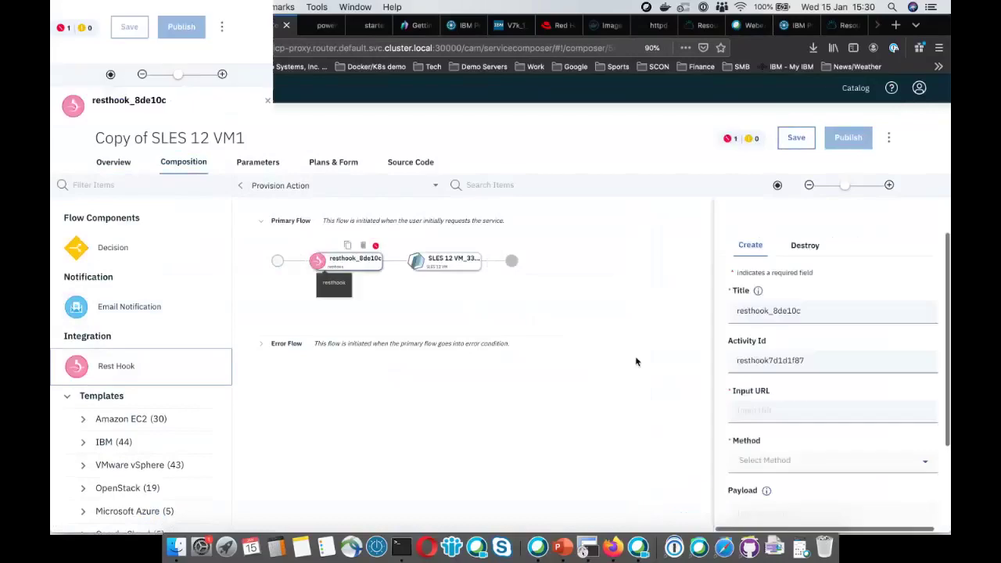
pyautogui.click(775, 408)
pyautogui.write('htt')
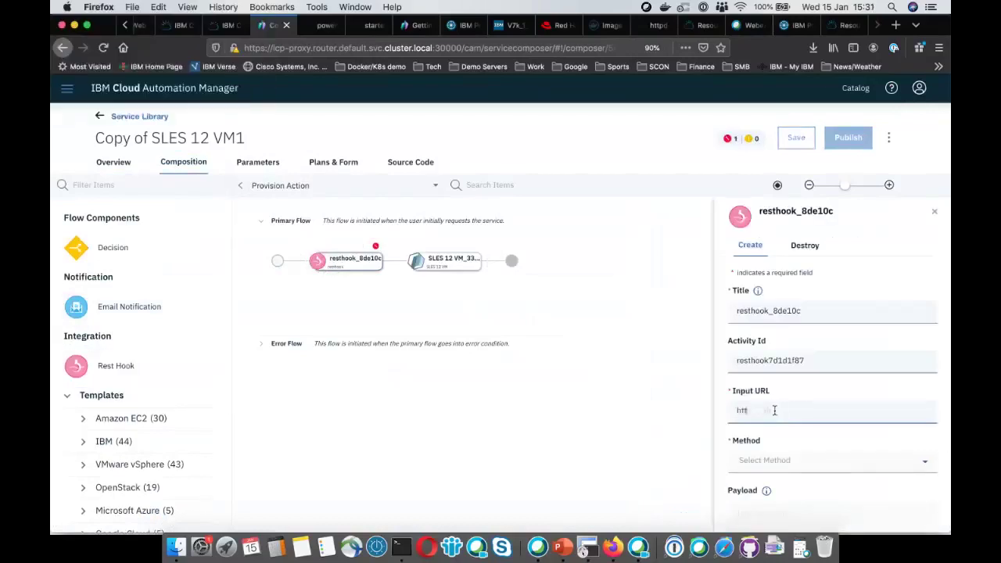
pyautogui.write('p:/')
pyautogui.press('BackSpace')
pyautogui.press('BackSpace')
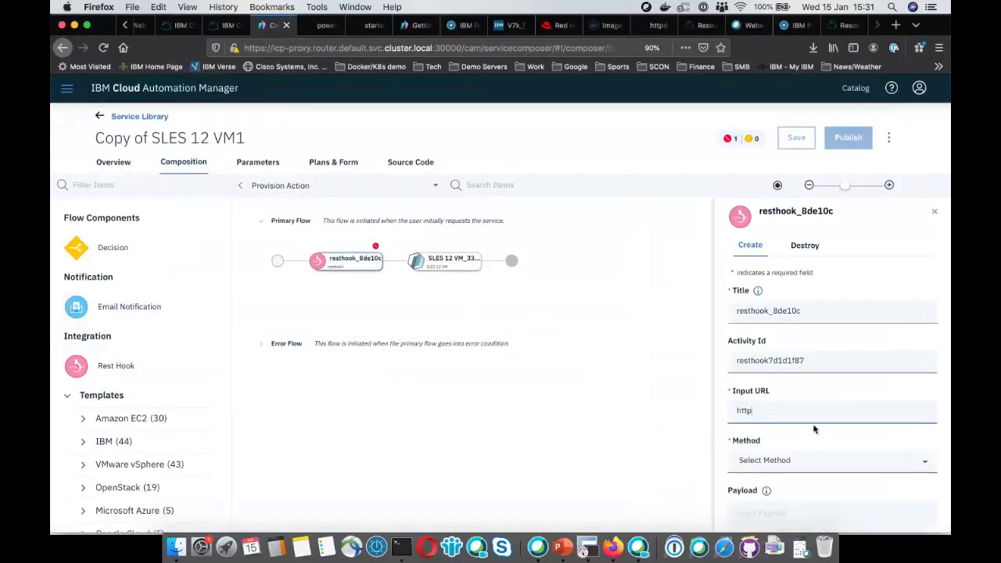
pyautogui.click(923, 463)
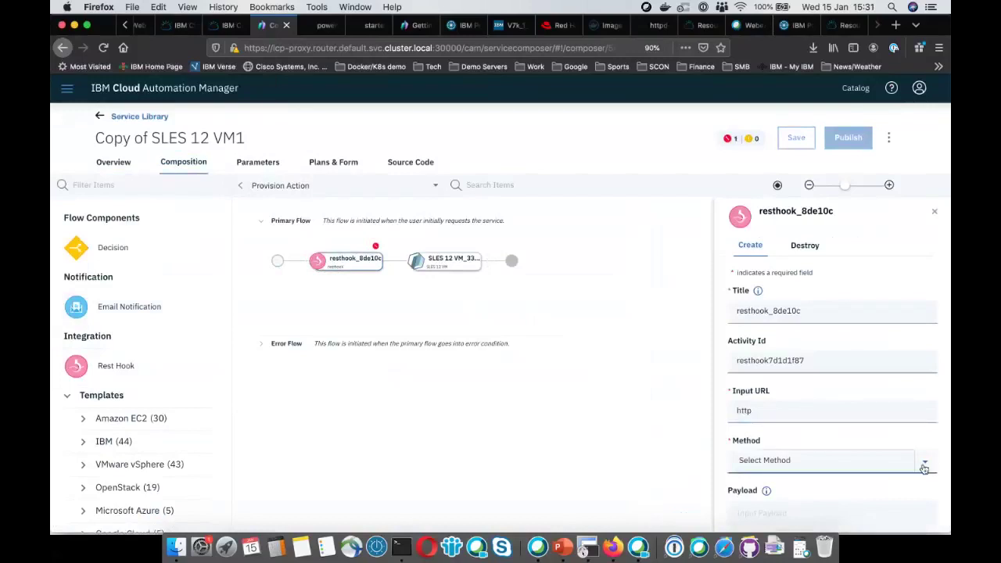
pyautogui.click(915, 486)
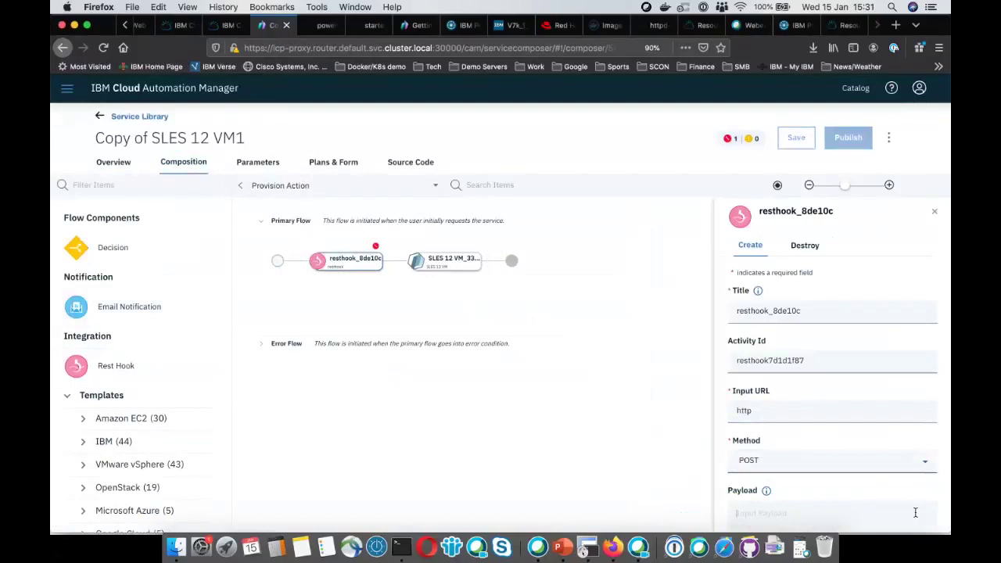
pyautogui.scroll(-3, 914, 512)
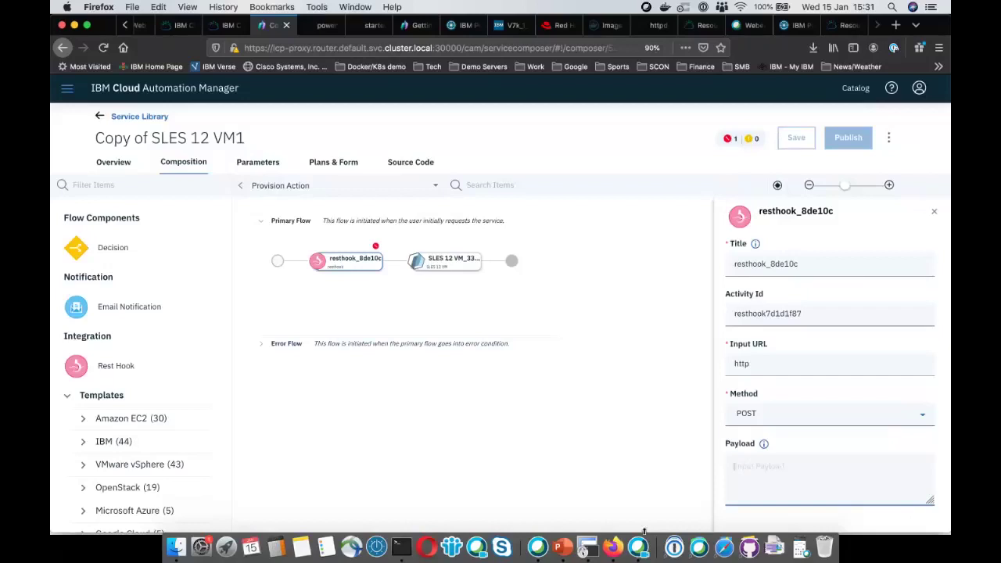
pyautogui.click(563, 548)
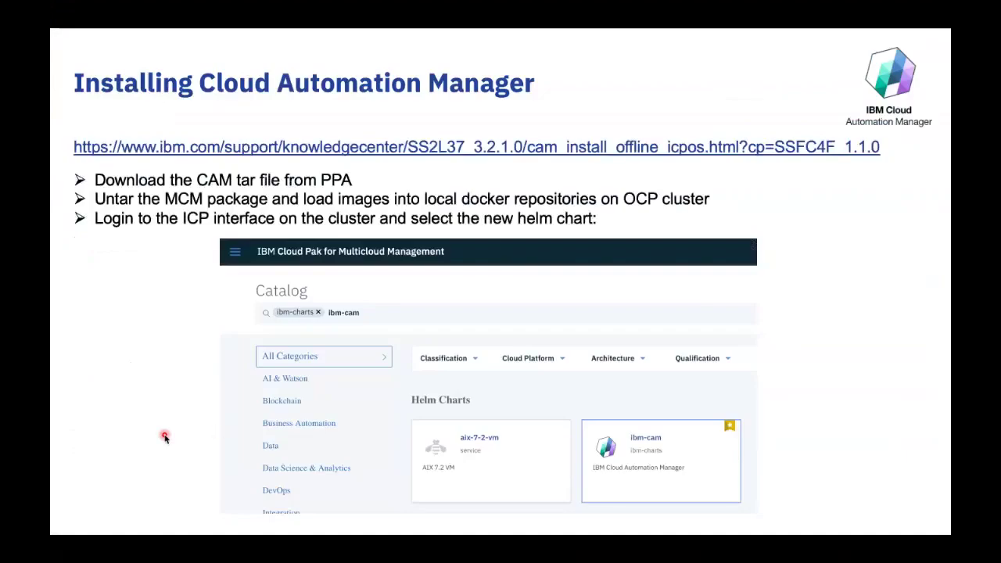
pyautogui.press('Right')
pyautogui.press('Right')
pyautogui.press('Right')
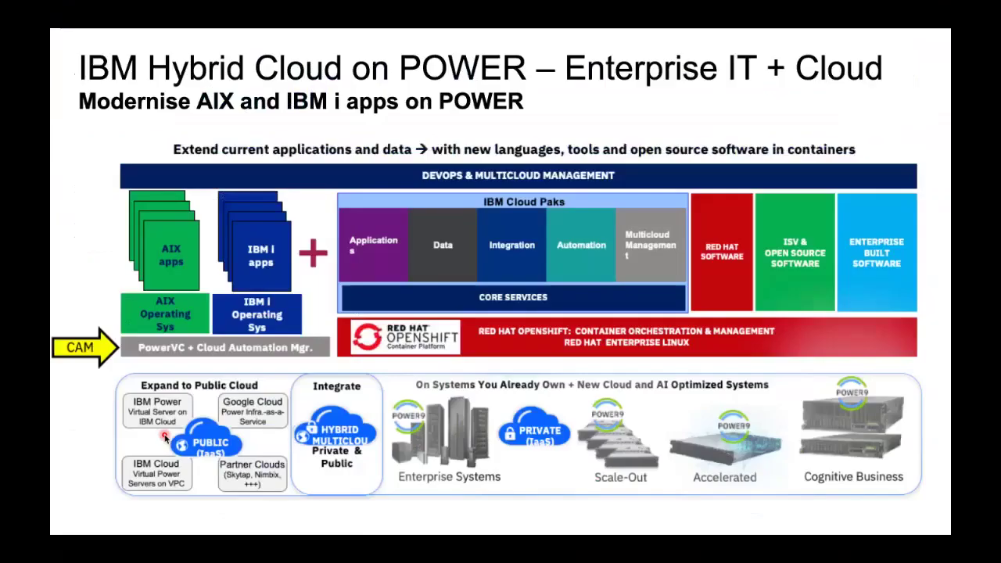